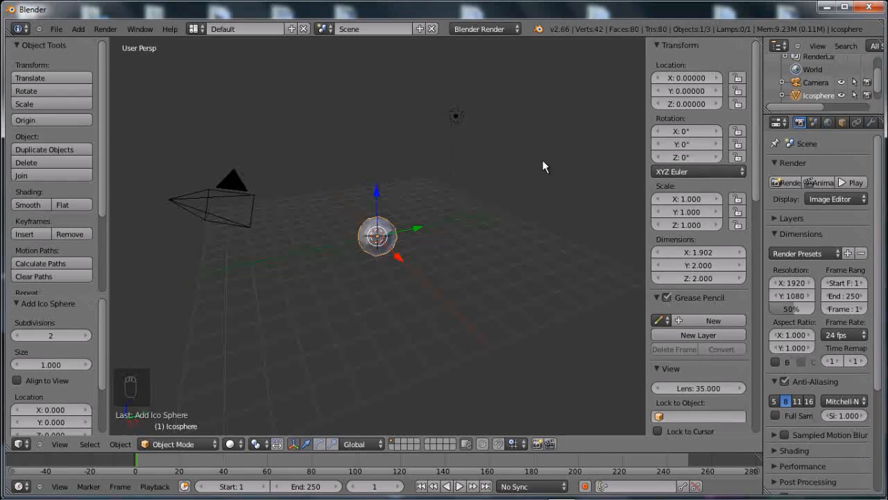
- Scale the icosphere to about 0.125 and move its mesh about -0.36 in Y and 0.34 in Z off its origin
key(s)
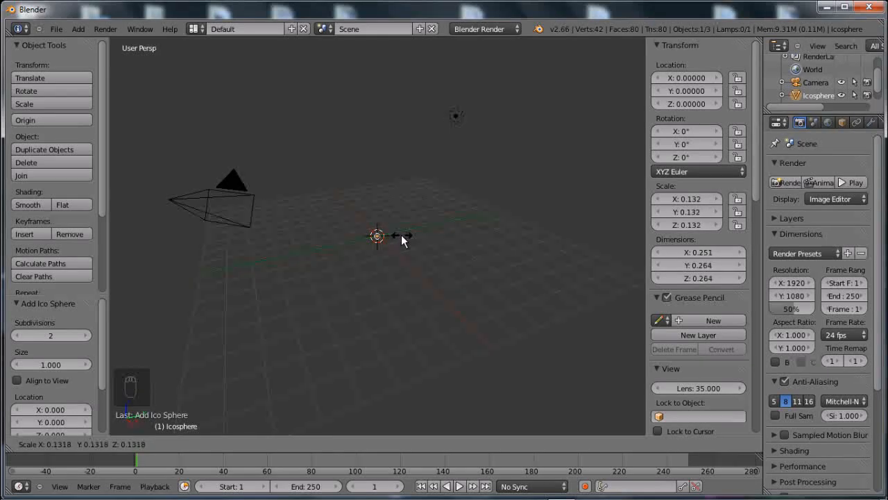
click(402, 240)
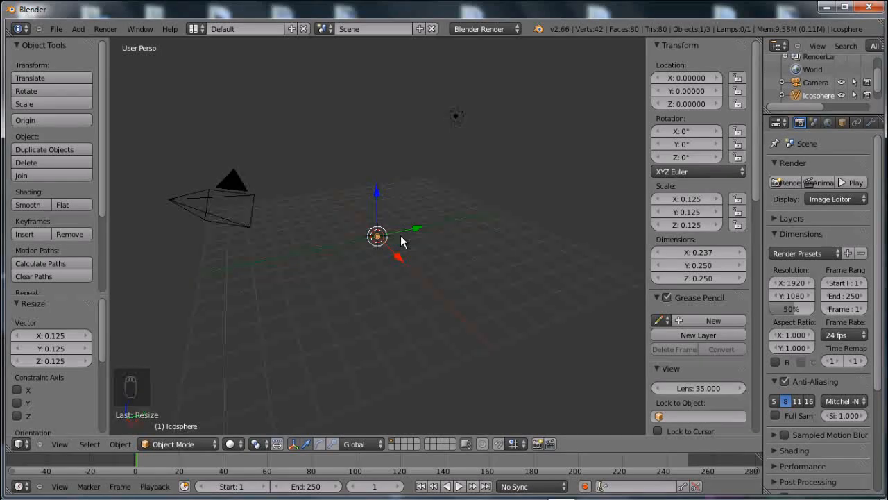
key(KP_3)
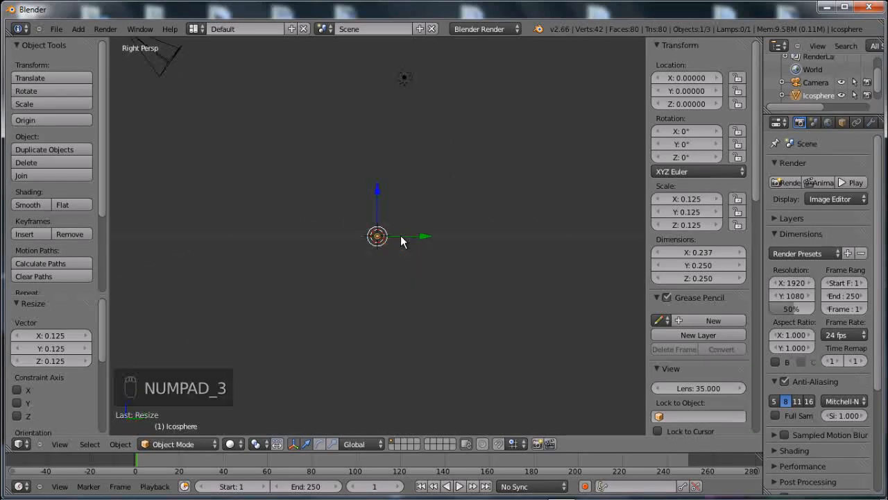
key(KP_5)
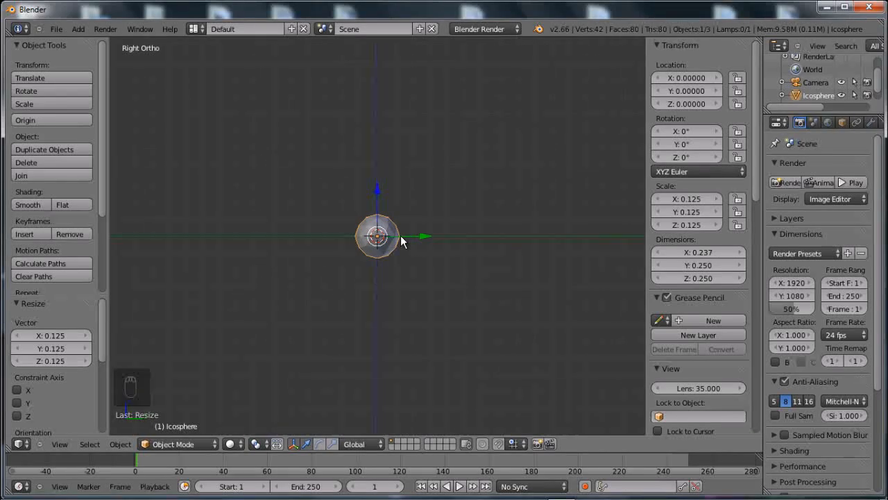
key(Tab)
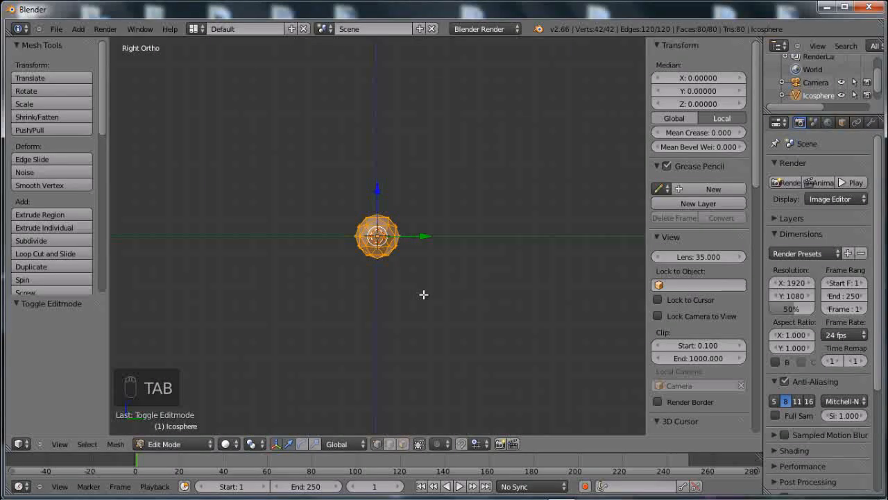
key(g)
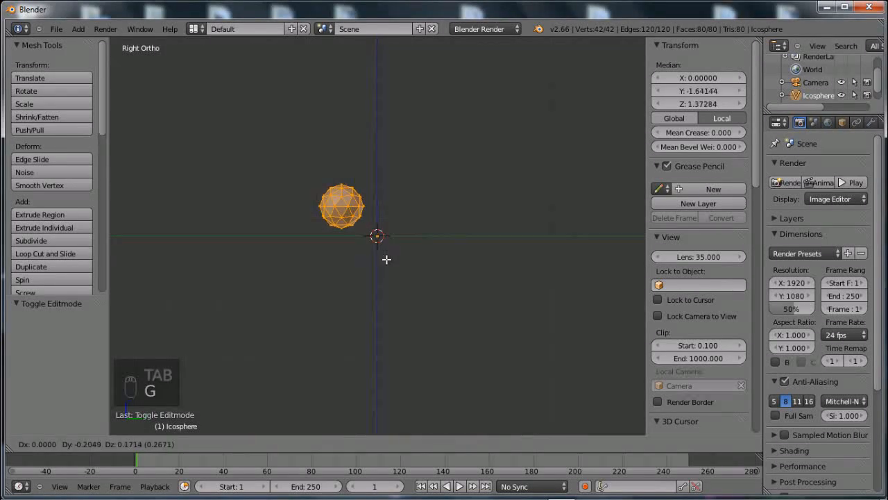
click(361, 236)
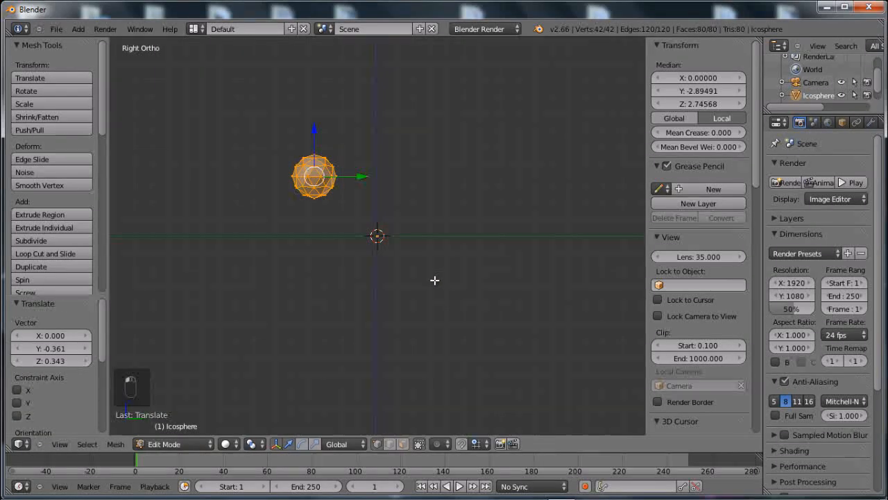
- Duplicate the sphere mesh twice, placing one copy across the Z axis and one centred below the origin to form a triangle
key(shift+d)
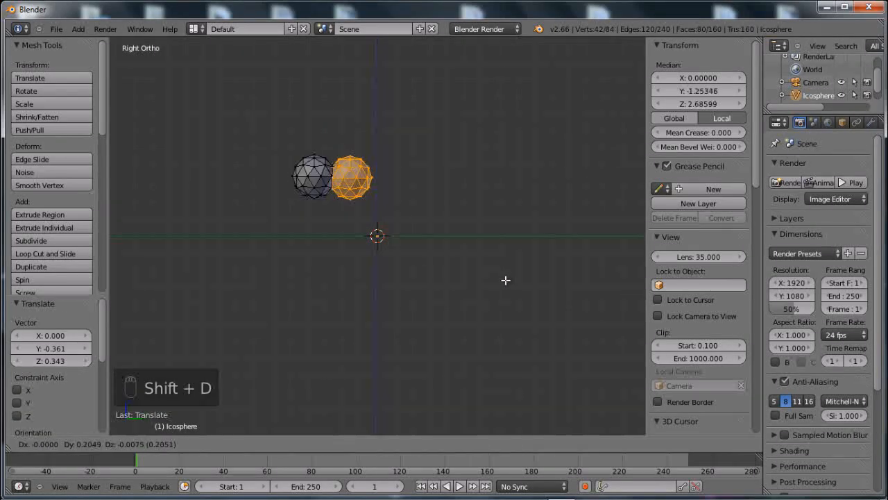
click(566, 279)
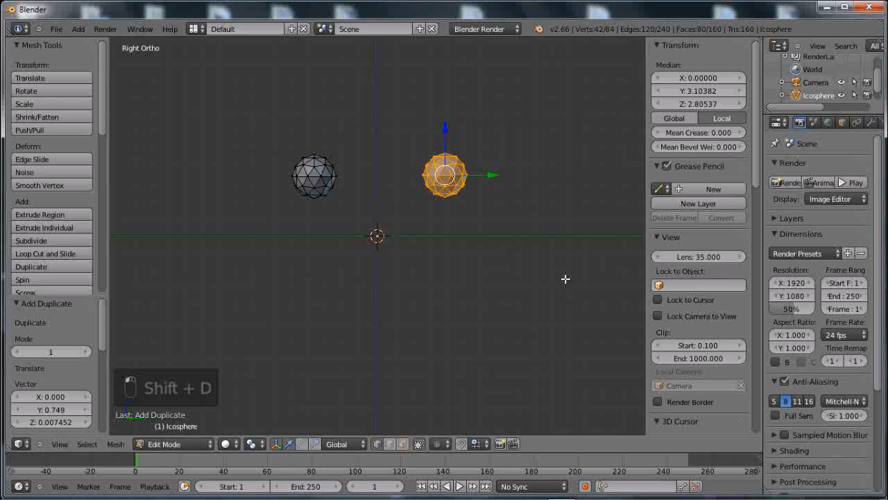
key(shift+d)
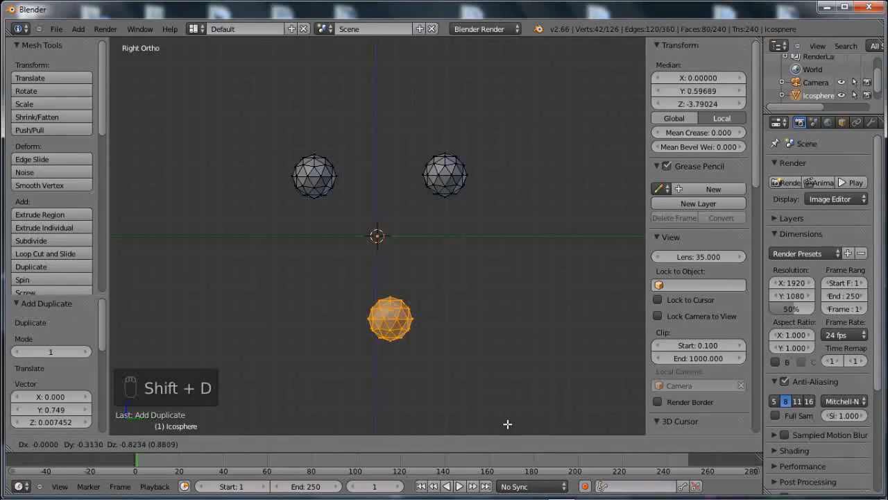
click(495, 422)
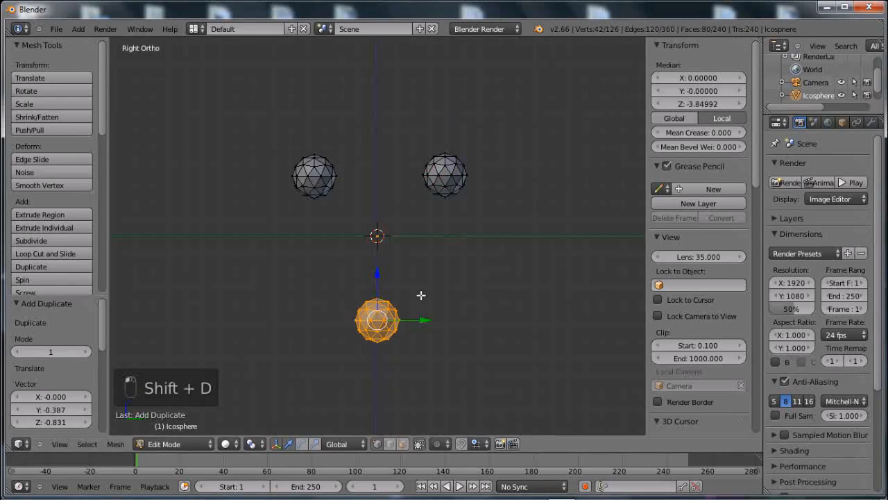
drag(379, 278, 379, 268)
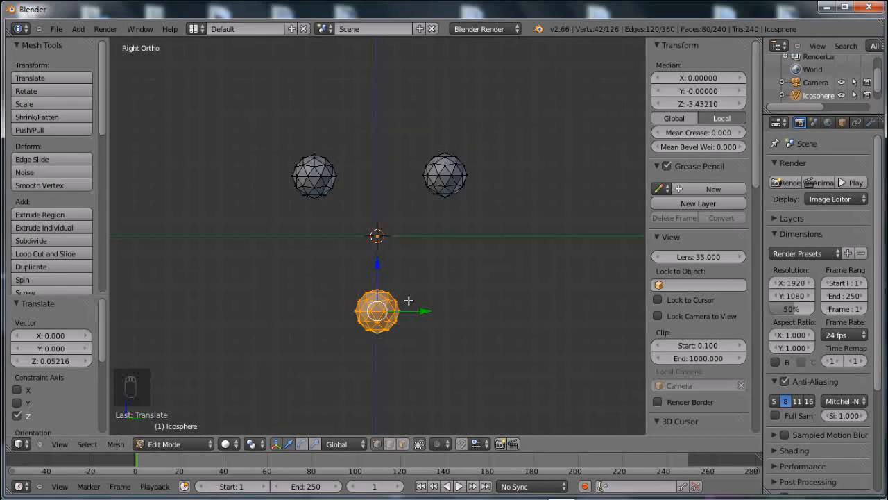
key(Tab)
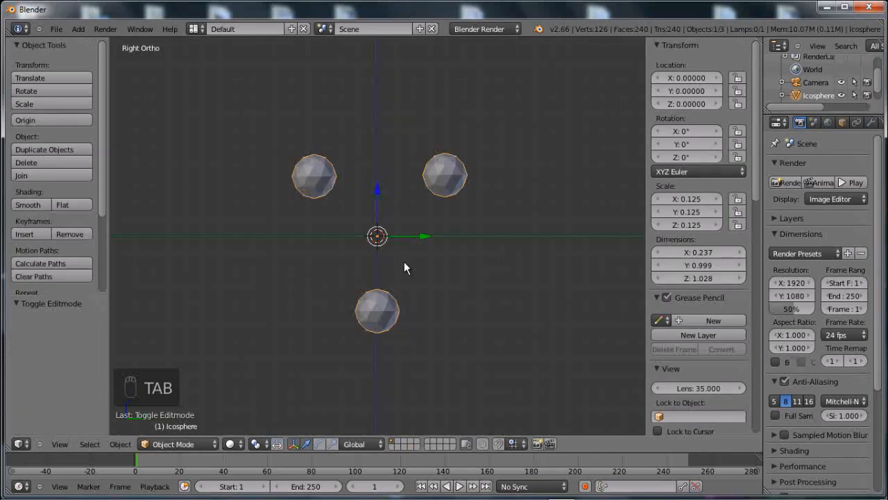
- Add a plane at the origin and enlarge the outliner to show the full scene list
key(shift+a)
mouse_move(404, 261)
click(465, 263)
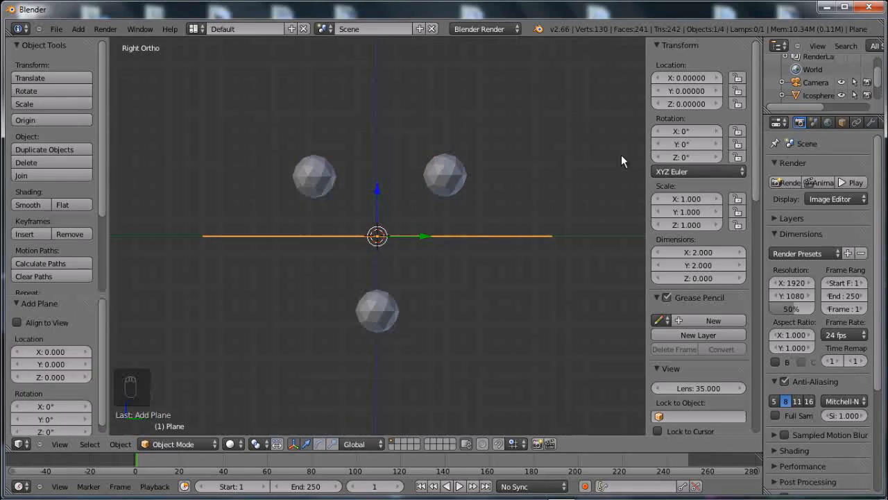
drag(837, 113, 838, 193)
drag(798, 143, 798, 119)
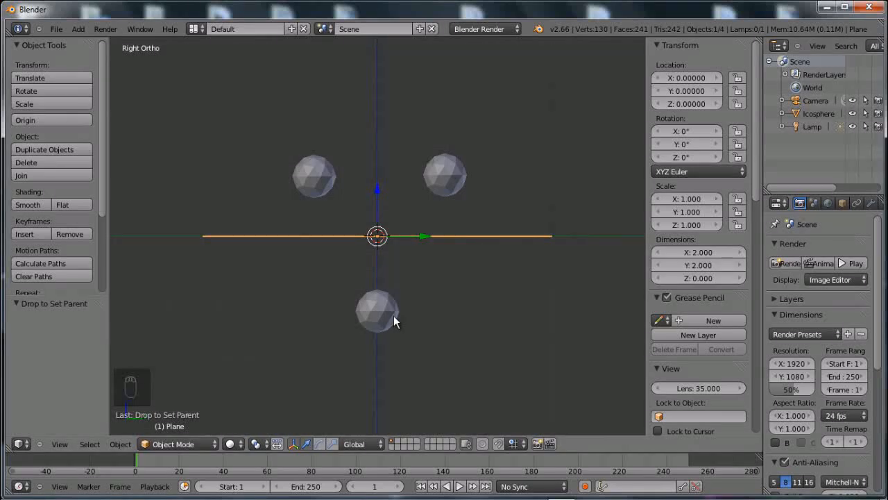
- Delete the plane's corner vertex at X 1, Y -1 in top view
key(KP_7)
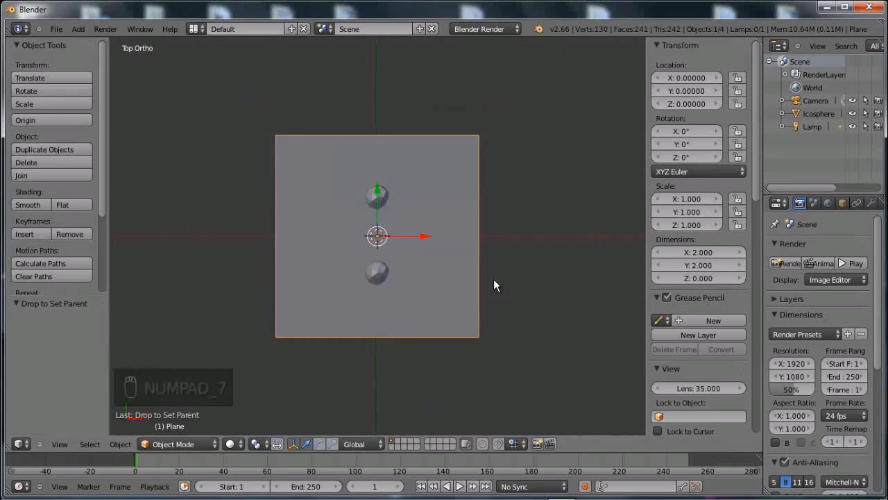
key(Tab)
right_click(478, 336)
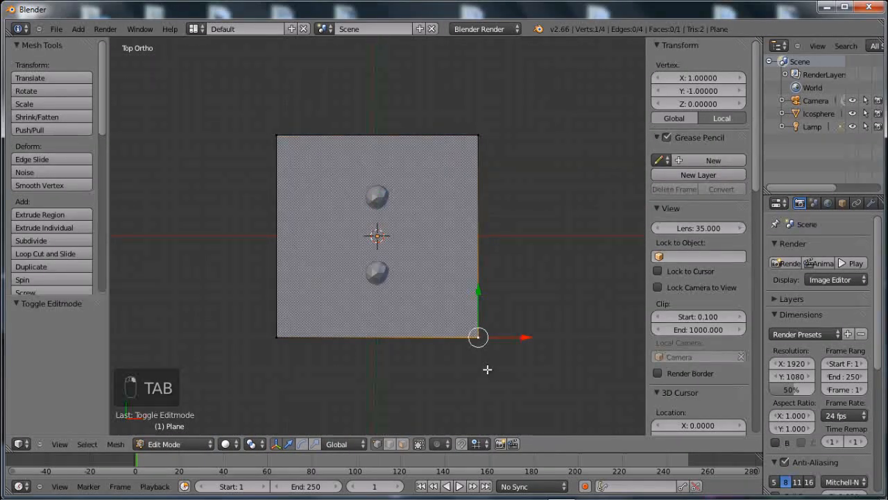
key(x)
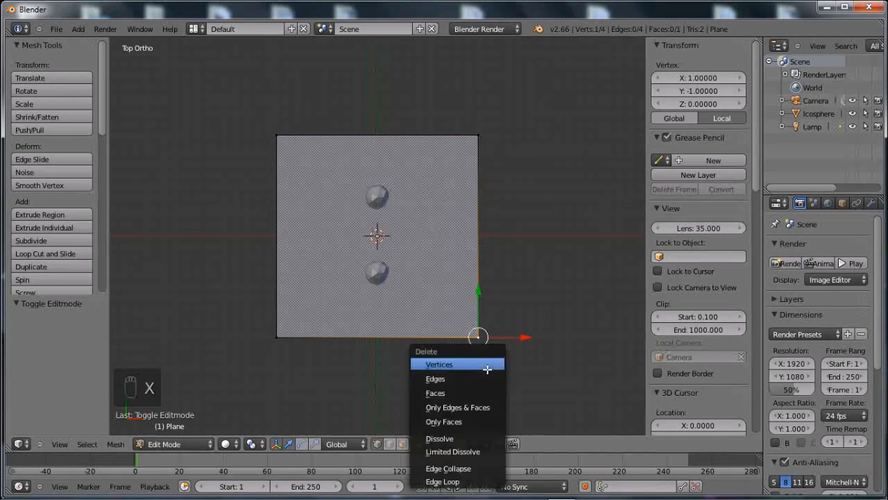
click(485, 366)
- Move the plane's three remaining vertices close to the origin, within the outline of the middle sphere
scroll(420, 335, up, 4)
scroll(420, 335, down, 1)
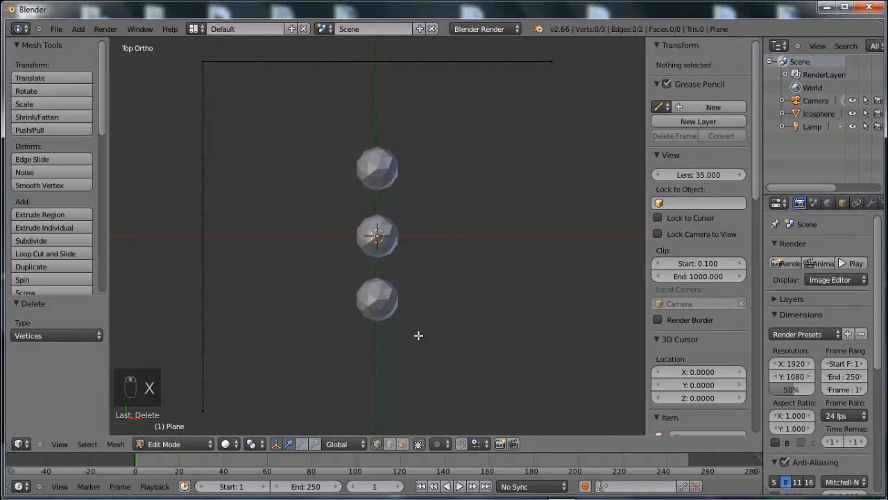
right_click(206, 412)
key(g)
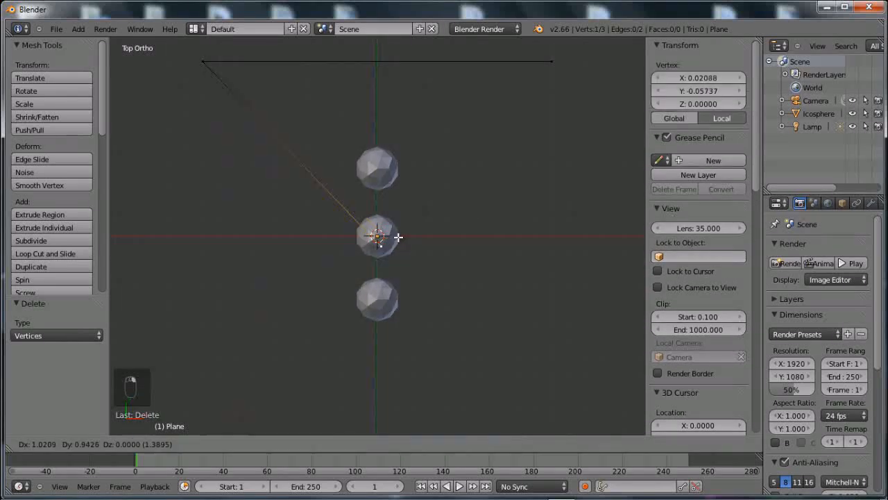
click(394, 245)
right_click(522, 107)
key(g)
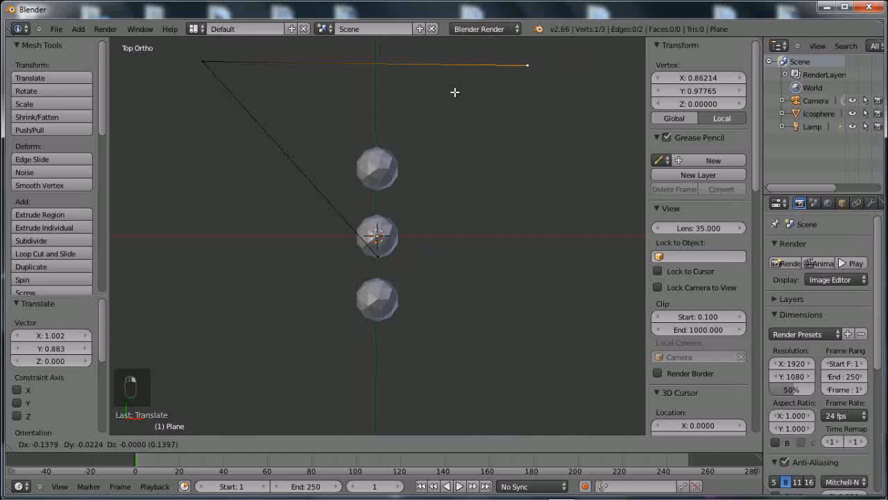
click(364, 223)
right_click(207, 66)
key(g)
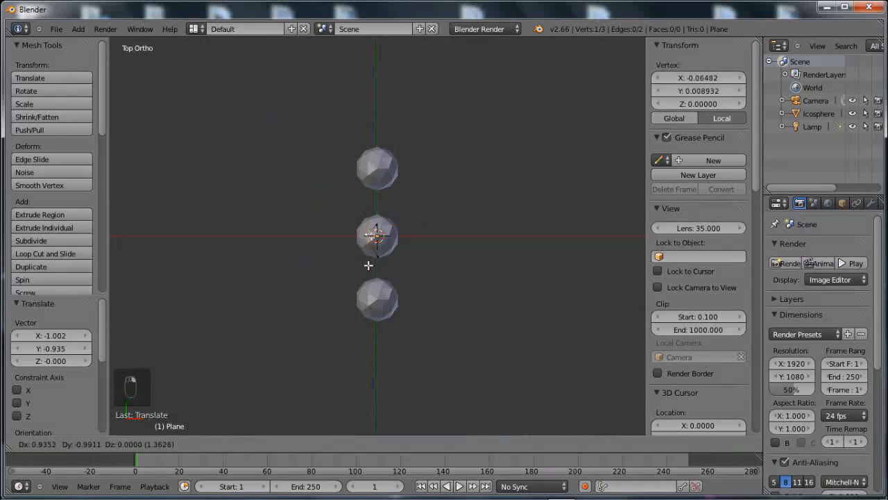
click(366, 267)
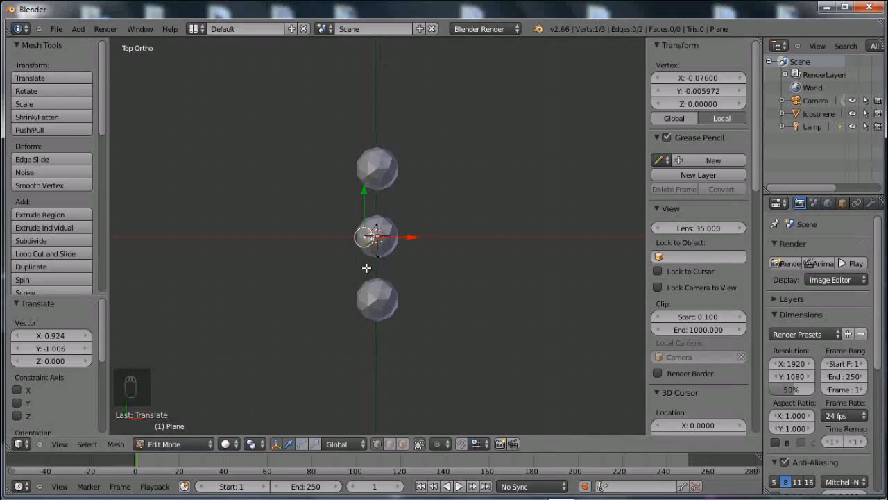
- Nudge the two end vertices of the small plane outline slightly along X and leave mesh editing
scroll(369, 268, up, 7)
right_click(379, 197)
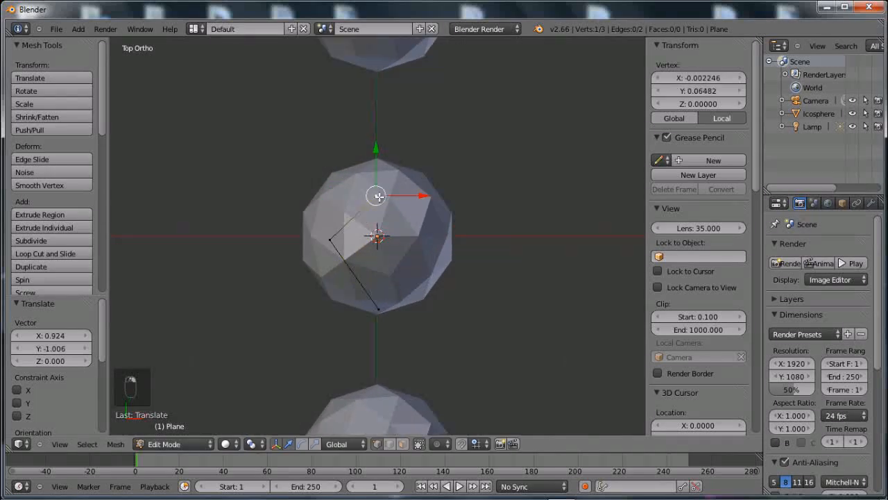
drag(422, 196, 421, 196)
right_click(379, 309)
drag(415, 309, 420, 311)
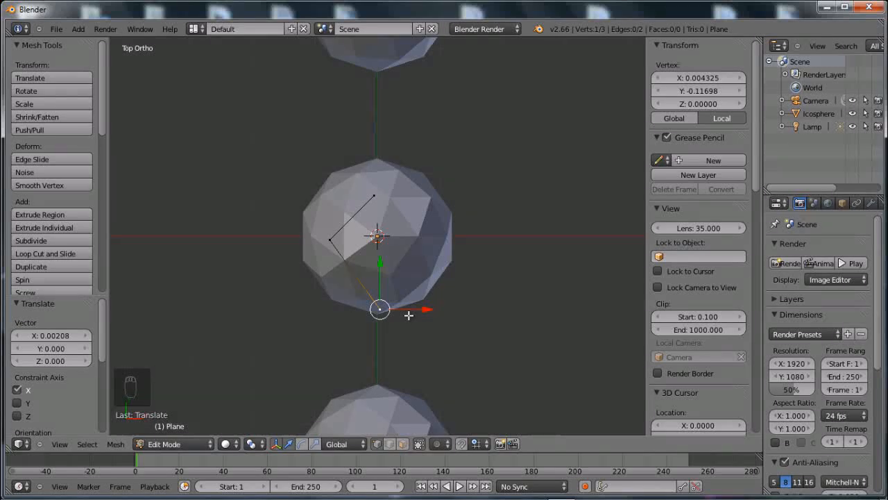
key(Tab)
- Apply Quick Smoke to the icosphere object containing the three spheres
scroll(408, 315, down, 5)
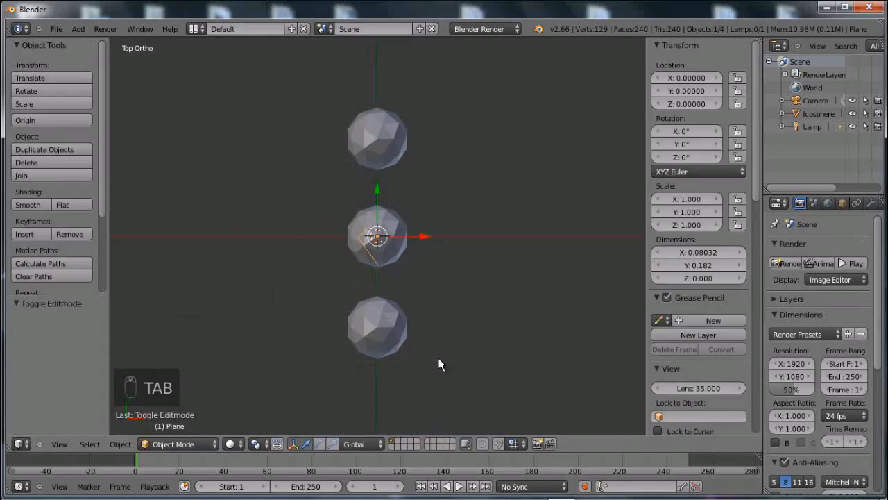
middle_drag(418, 371, 418, 231)
right_click(410, 228)
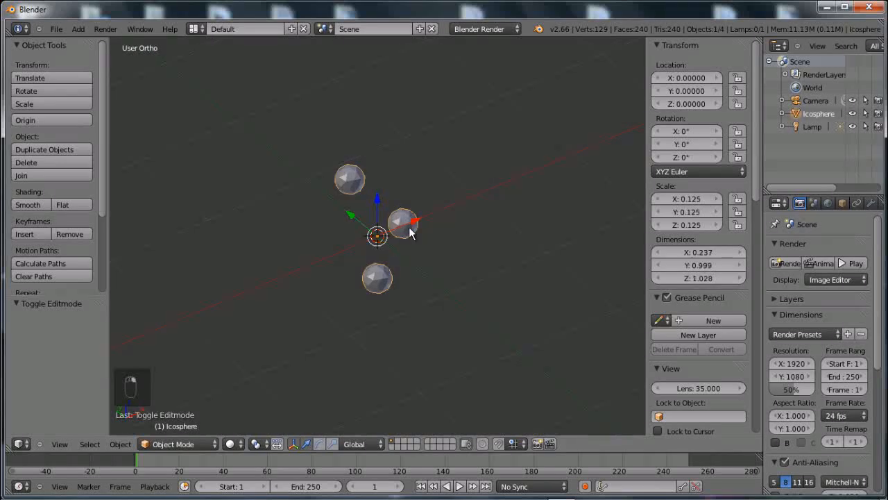
scroll(408, 227, down, 3)
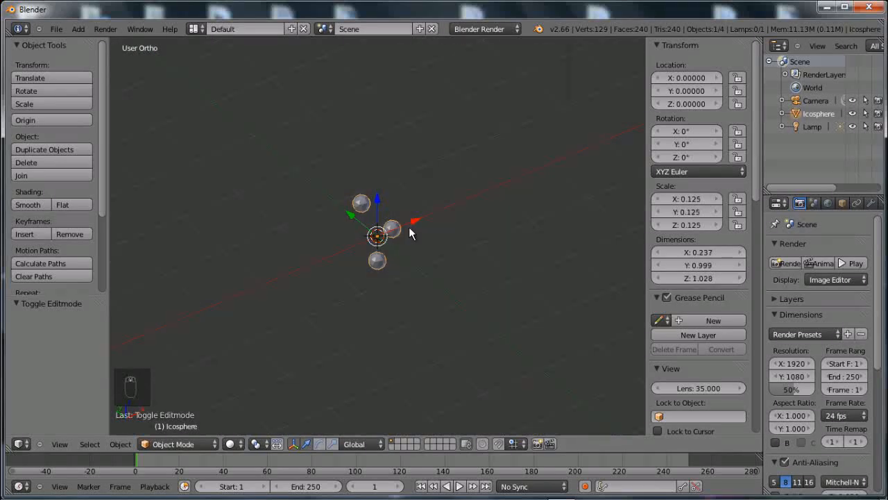
key(KP_1)
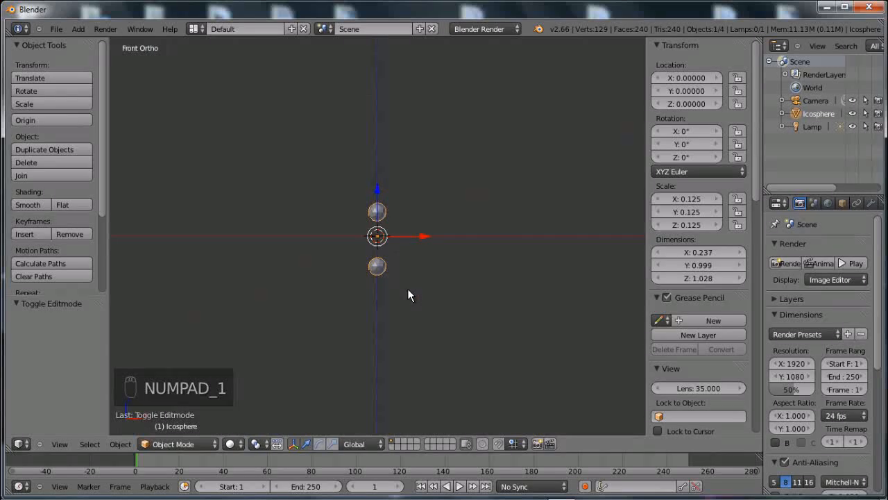
key(space)
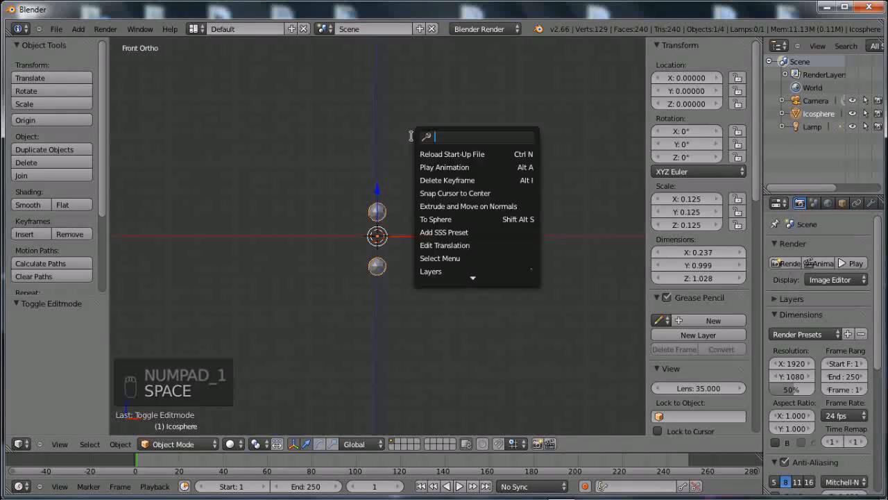
text(qui)
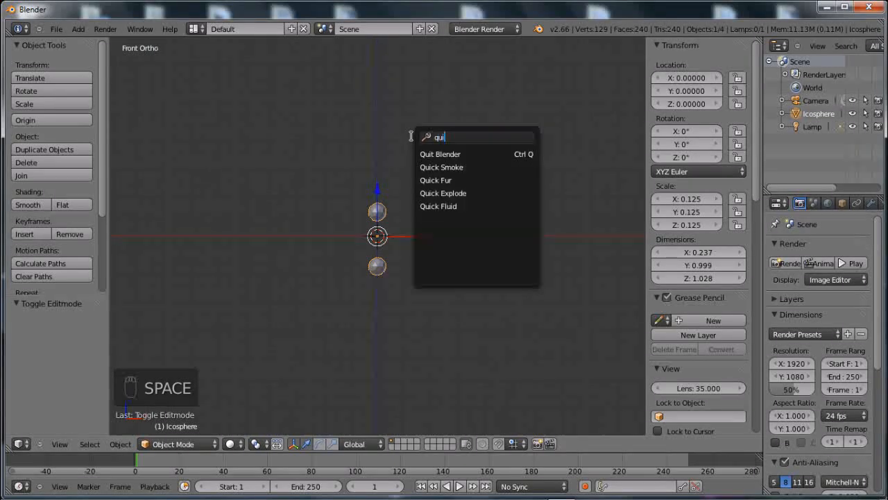
click(466, 167)
- Set the smoke domain's scale to X 12, Y 2 and Z 3
scroll(452, 222, down, 3)
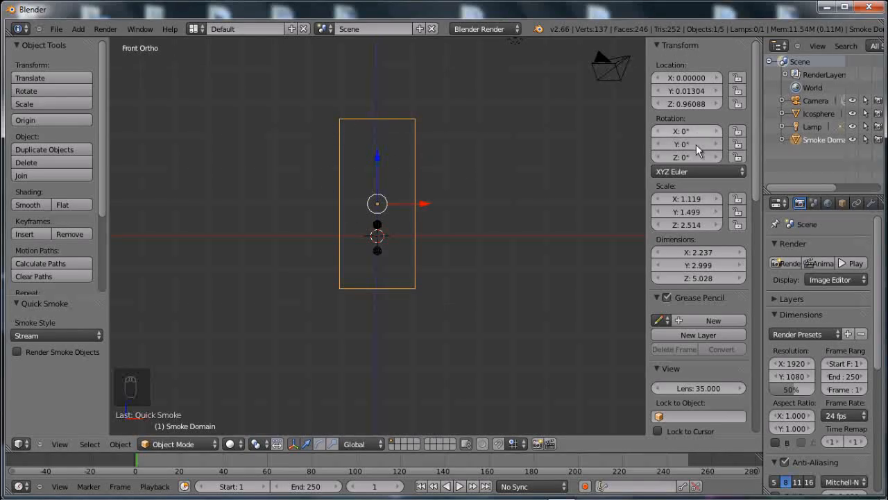
click(661, 43)
click(660, 42)
click(689, 199)
text(12)
key(Return)
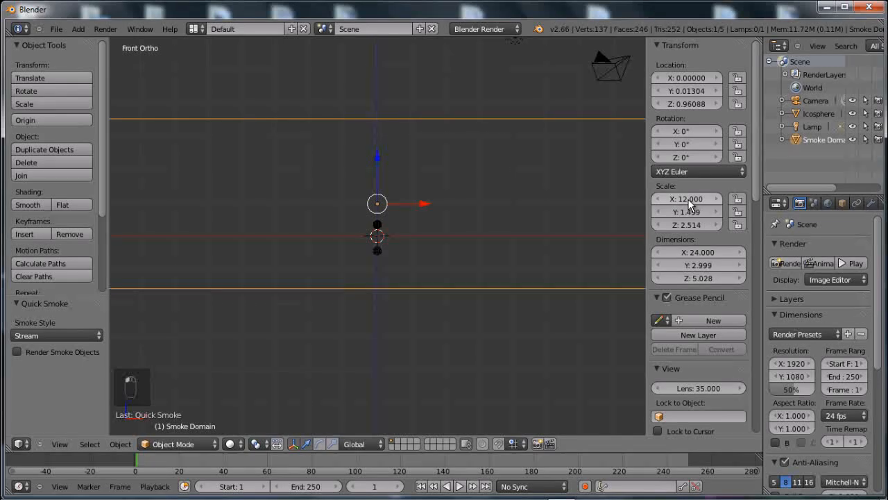
click(691, 212)
text(2)
key(Tab)
text(3)
key(Return)
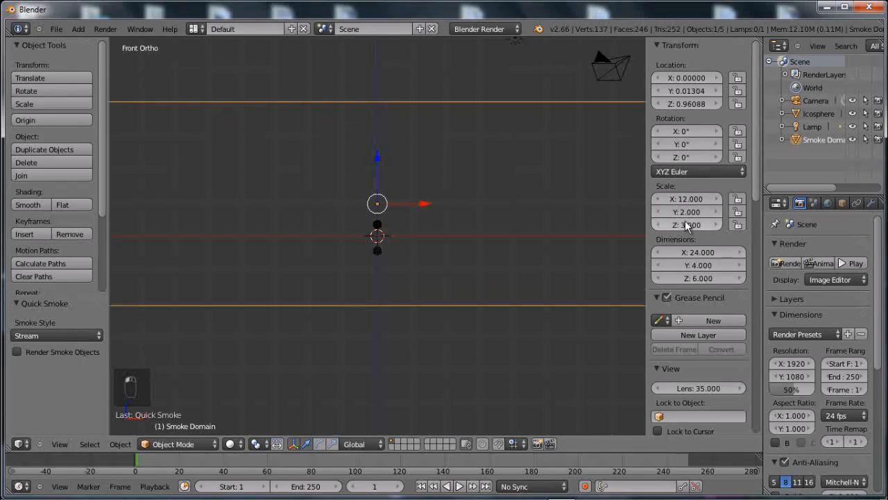
scroll(407, 252, down, 1)
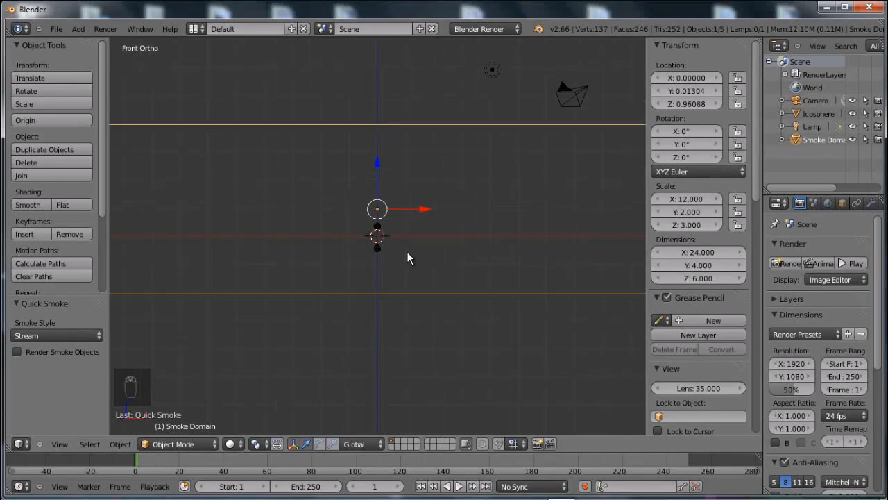
- Raise the icosphere object and the smoke domain together about 2.1 along Z so the domain sits on the ground line
right_click(377, 232)
drag(376, 178, 373, 120)
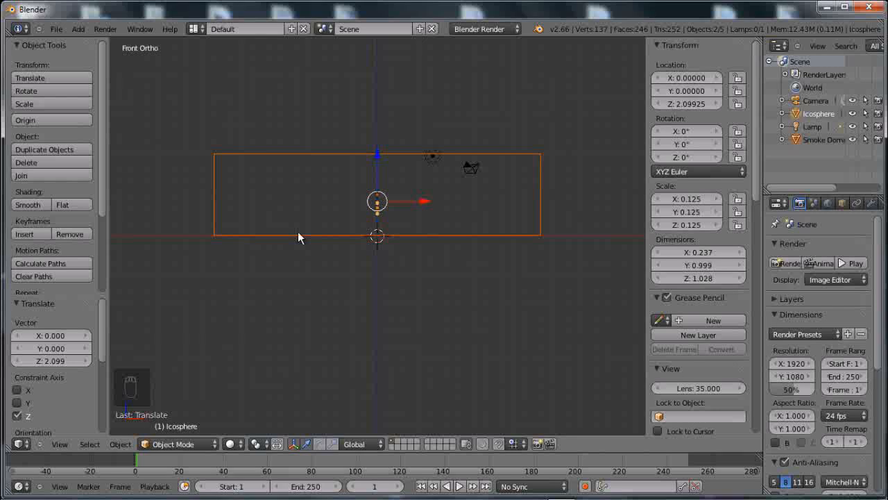
scroll(535, 324, up, 4)
scroll(536, 324, down, 3)
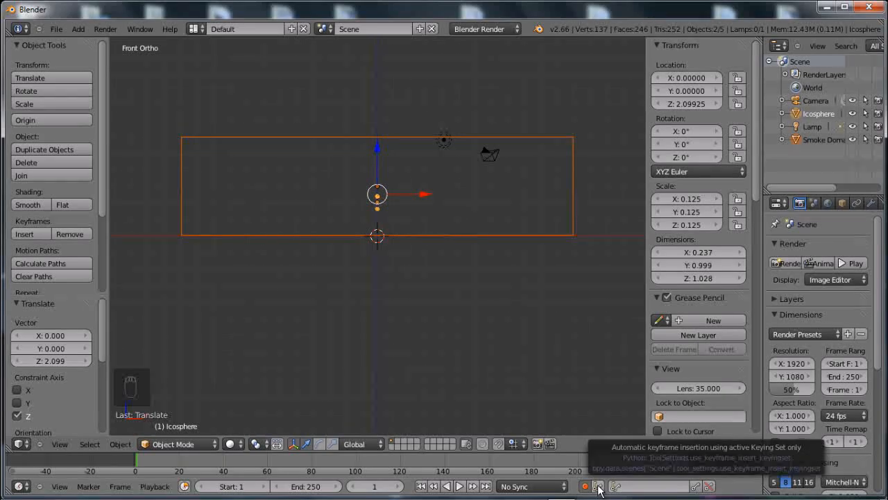
- With automatic keyframing on, move the icosphere object at frame 1 to the domain's +X end, about X 11.48 and Z 2.98
right_click(378, 213)
right_click(379, 213)
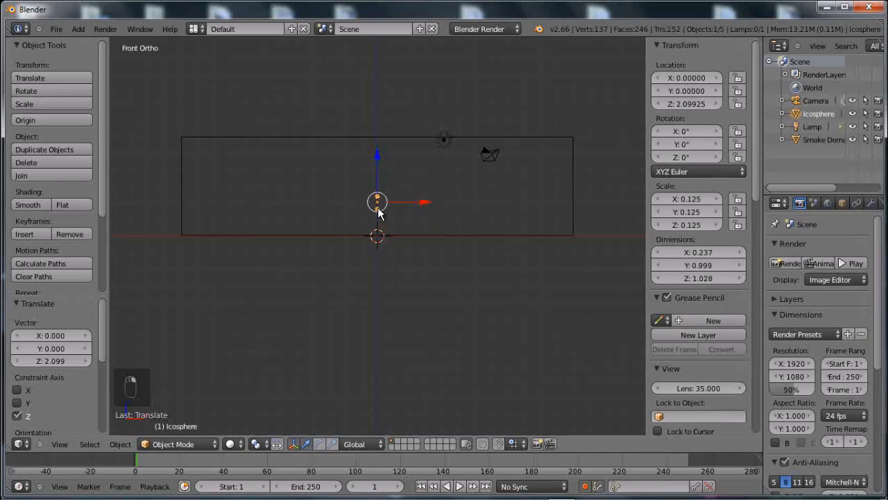
drag(430, 205, 615, 209)
mouse_move(567, 155)
mouse_down()
mouse_move(569, 135)
mouse_move(572, 142)
mouse_up()
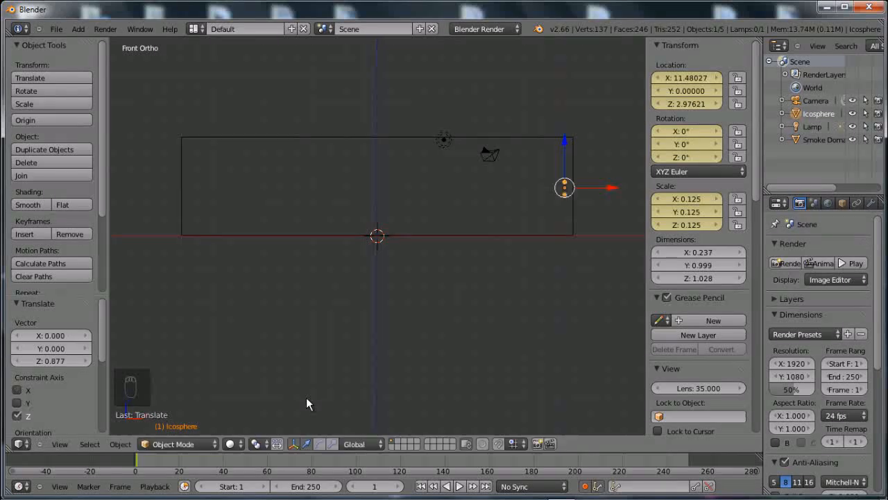
- At frame 165, keyframe the icosphere object at the domain's opposite end by moving it along X to about -11.4
click(166, 464)
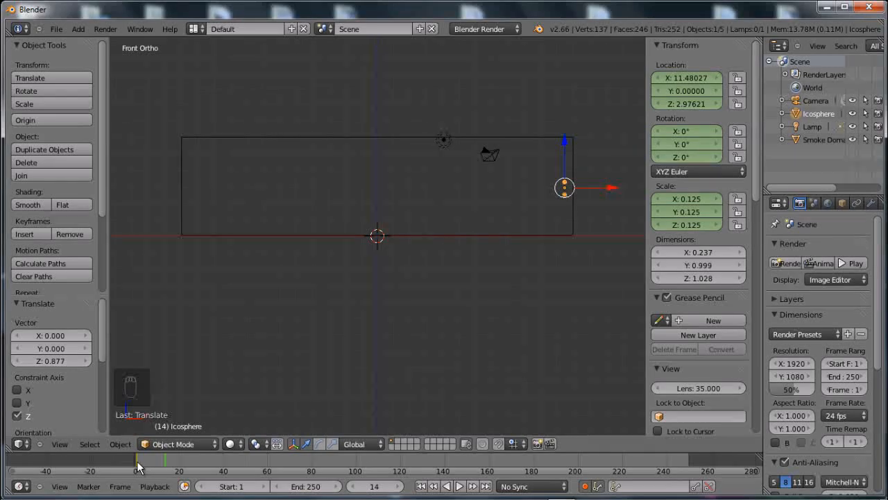
click(137, 467)
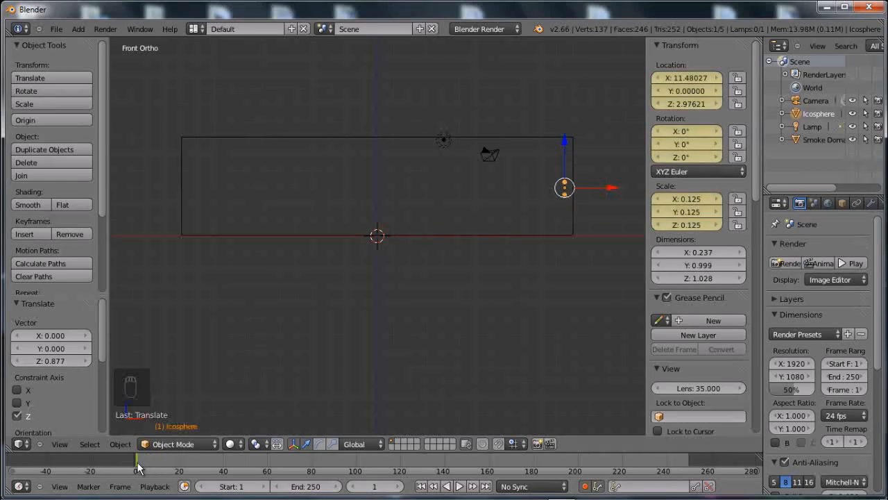
click(188, 465)
drag(218, 455, 504, 464)
click(352, 486)
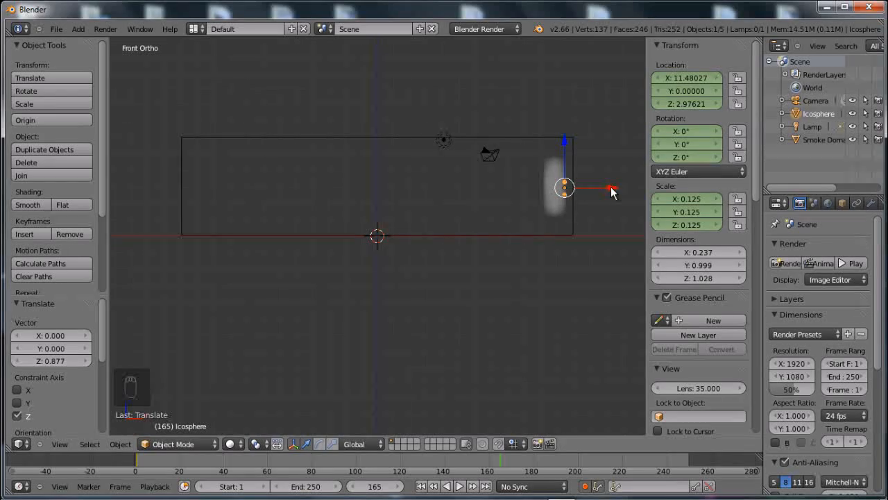
drag(611, 187, 238, 221)
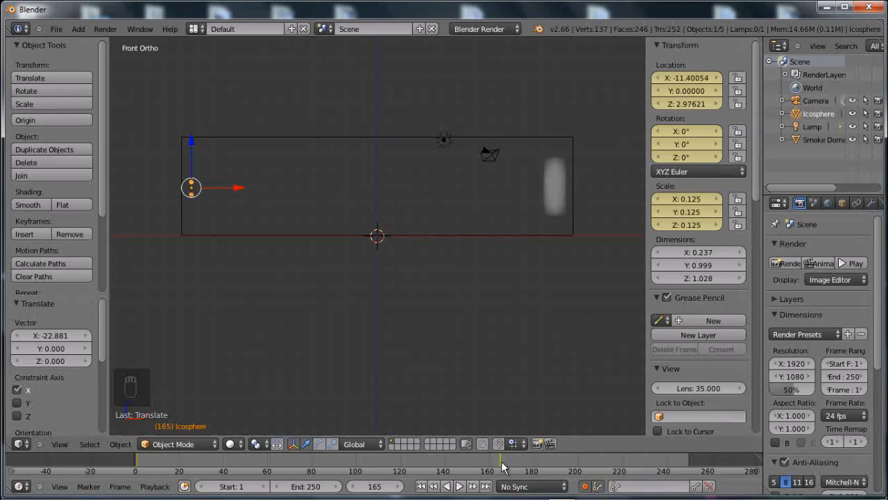
- Set the icosphere object's X rotation to 900° at frame 165
click(671, 46)
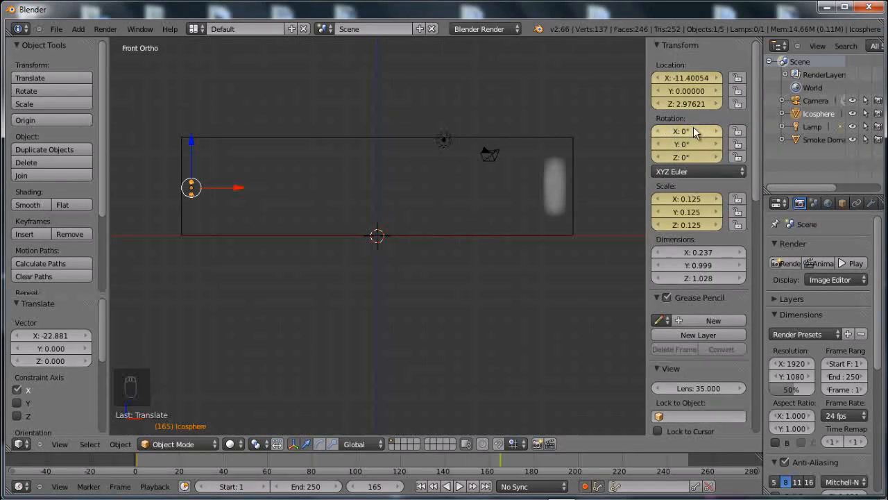
click(682, 134)
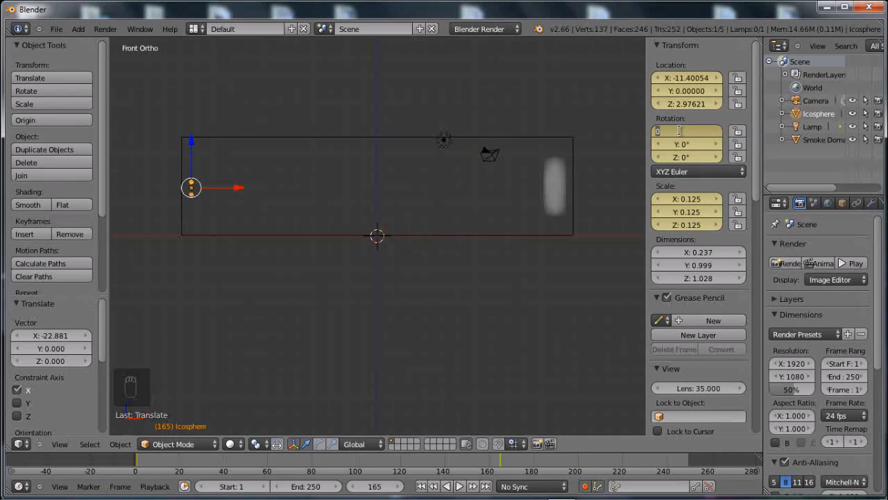
text(90)
key(Return)
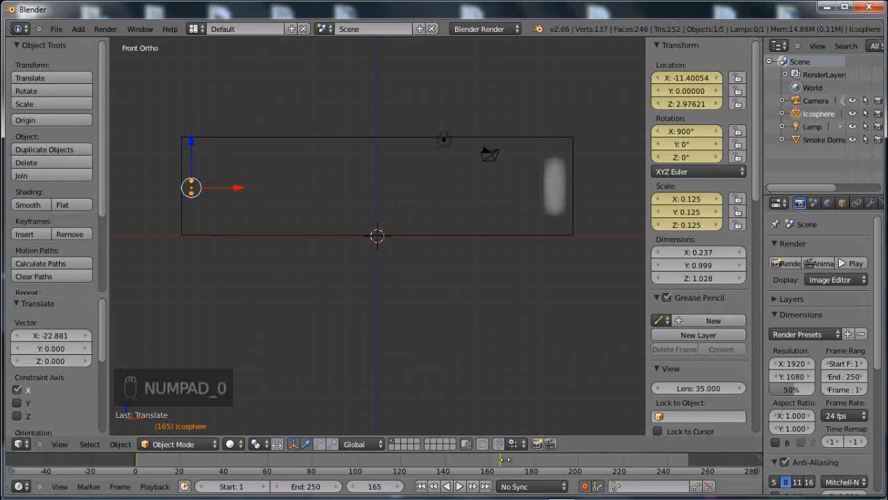
- Set the animation's end frame to 180 and play back the smoke simulation
middle_drag(507, 459, 477, 468)
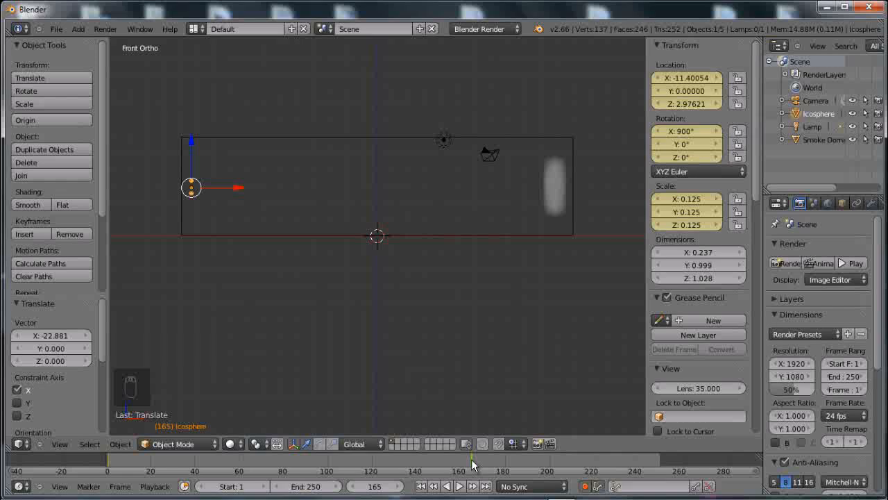
drag(475, 464, 501, 466)
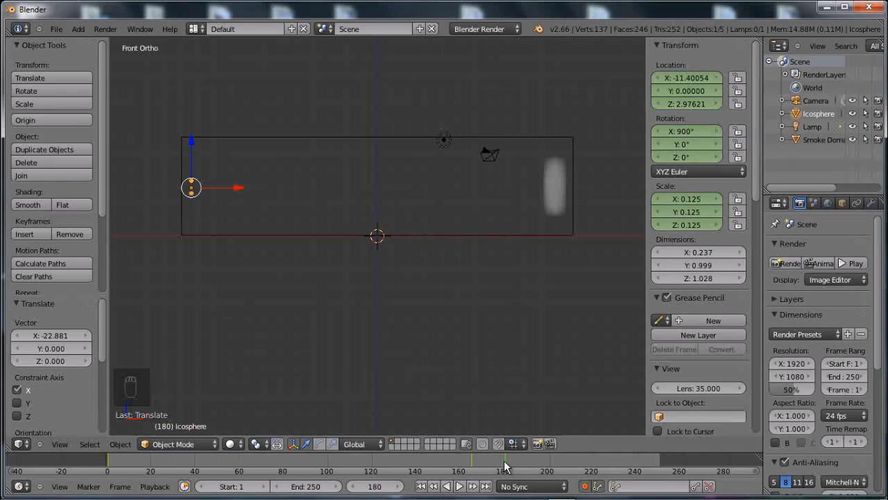
key(e)
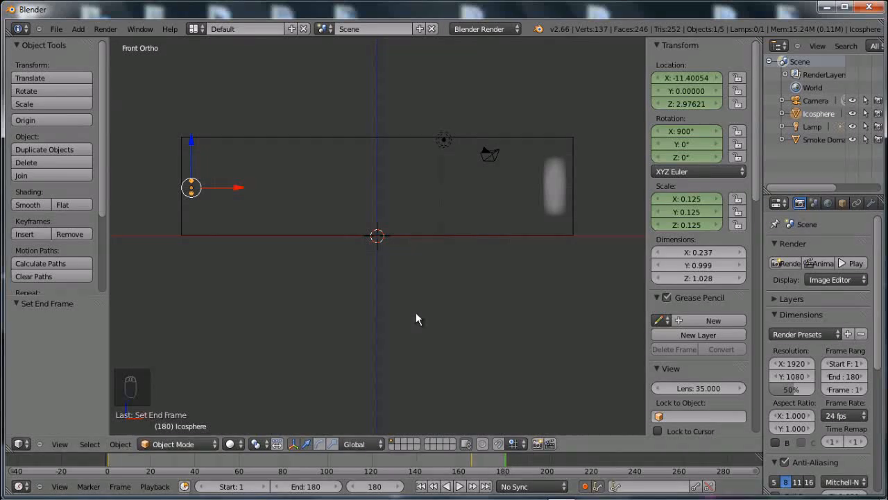
key(alt+a)
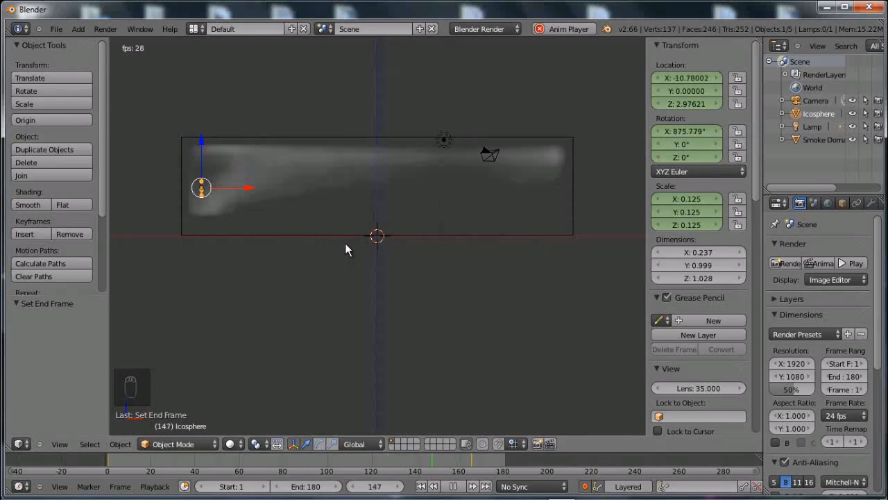
click(452, 486)
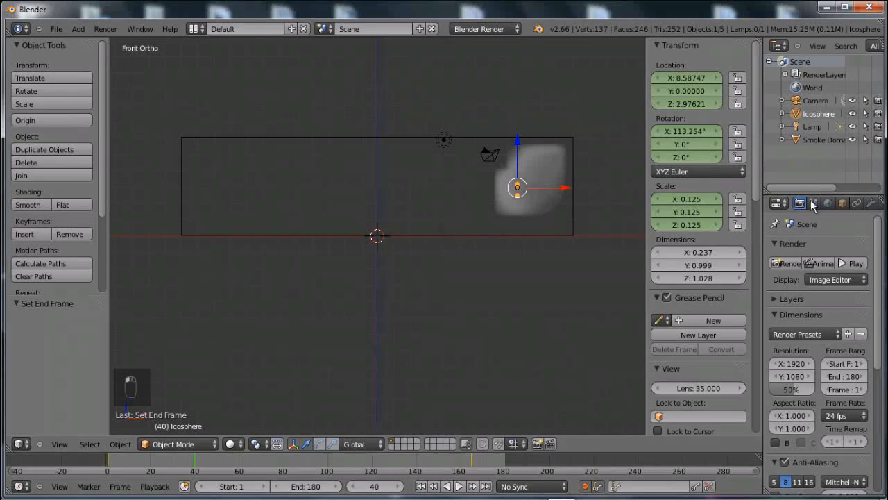
- Widen the properties area and set the icosphere's smoke flow temperature difference to 0
drag(763, 181, 696, 184)
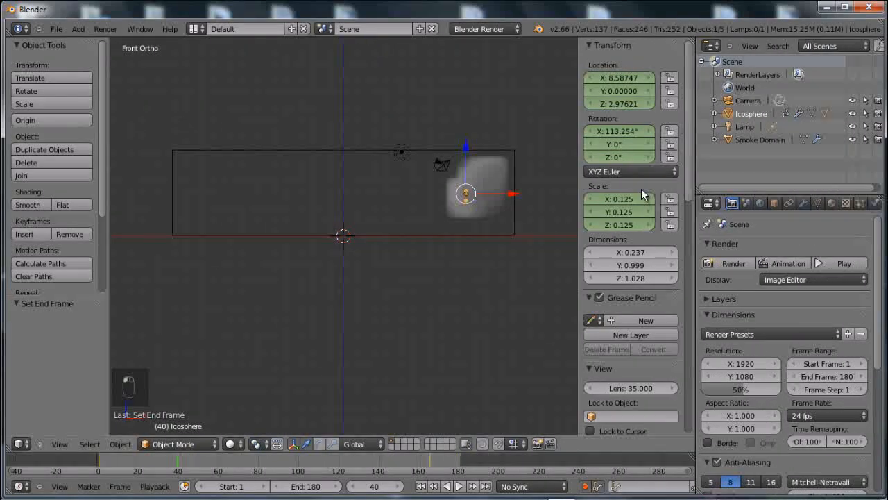
drag(580, 184, 687, 191)
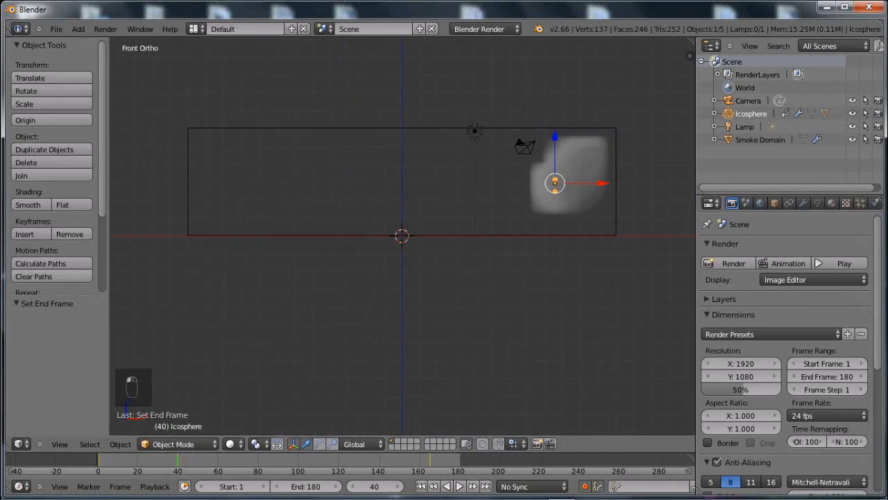
click(876, 203)
scroll(866, 302, down, 1)
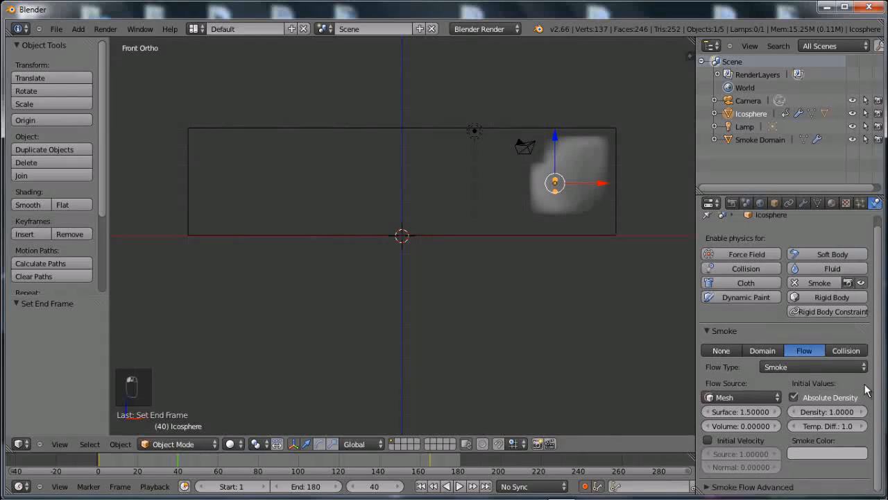
click(826, 428)
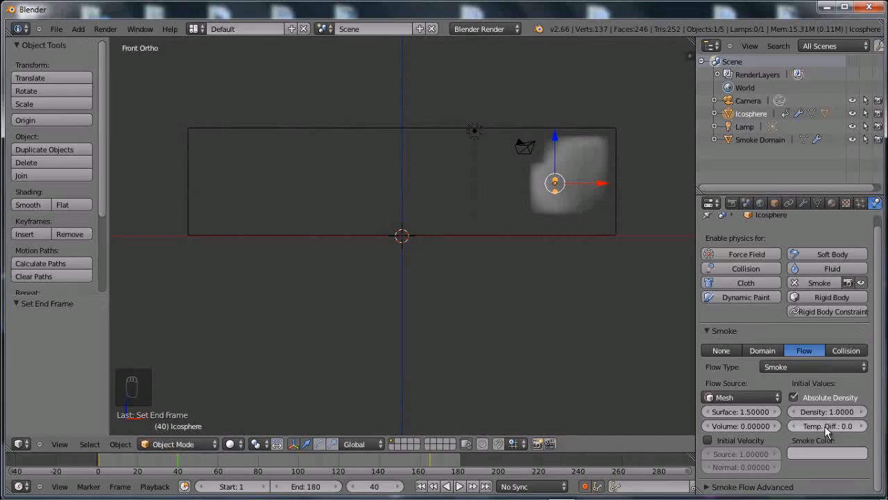
key(Return)
- Enable initial velocity on the icosphere's smoke flow with a source value of -2 and play the simulation
click(708, 440)
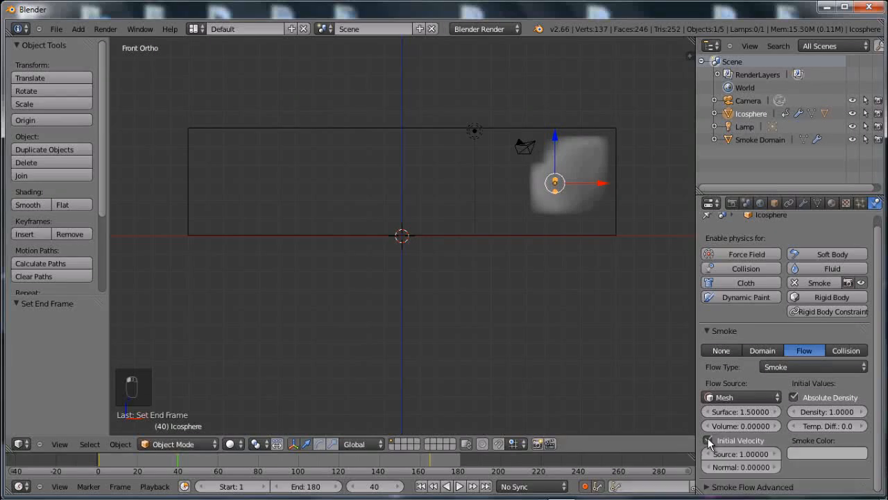
click(741, 455)
key(BackSpace)
text(-2)
key(Return)
key(alt+a)
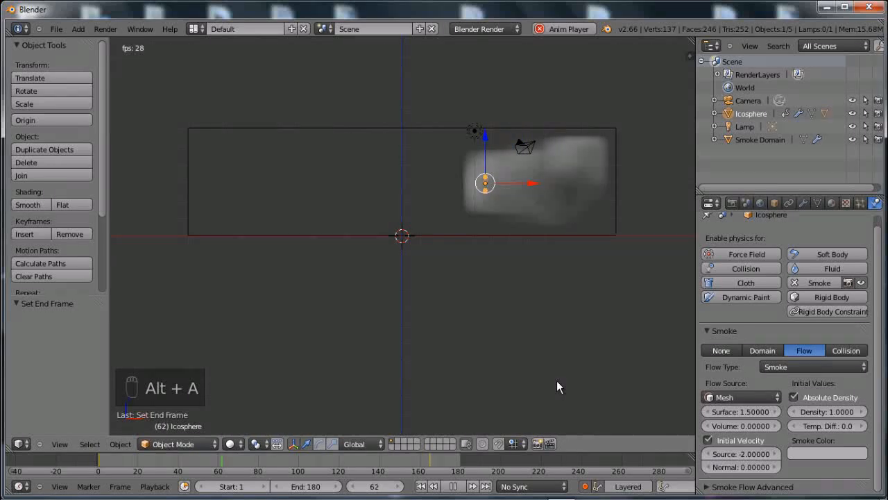
- Set the smoke domain's resolution divisions to 150
right_click(595, 129)
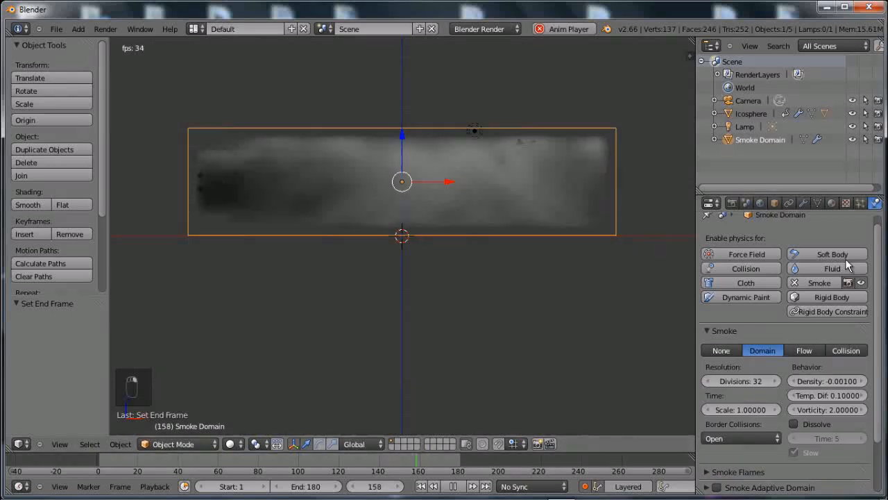
click(756, 382)
text(150)
key(Return)
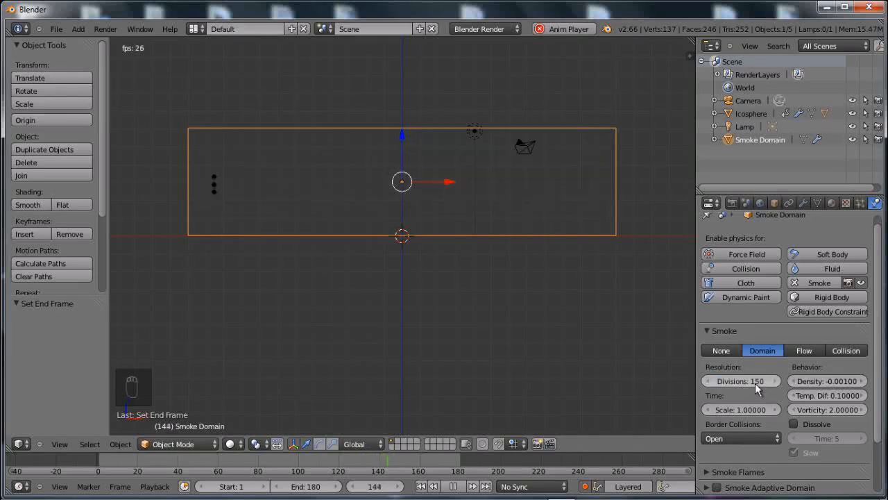
- Set the smoke domain's temperature difference to 0 and vorticity to 0.01, and stop the playback after reviewing the smoke
click(818, 395)
text(0)
key(Return)
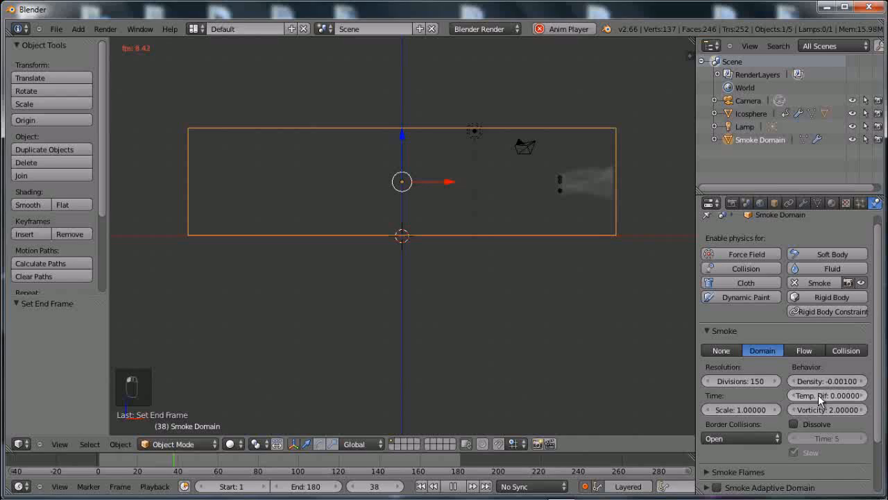
drag(850, 408, 410, 374)
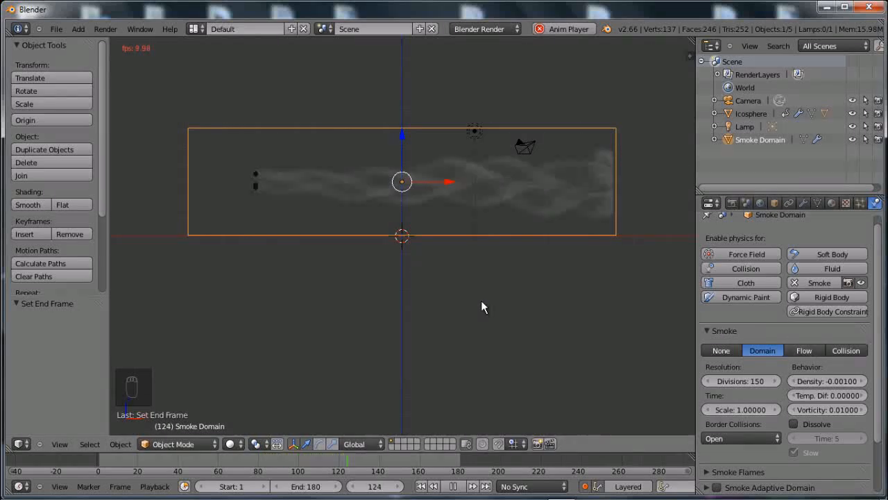
click(453, 486)
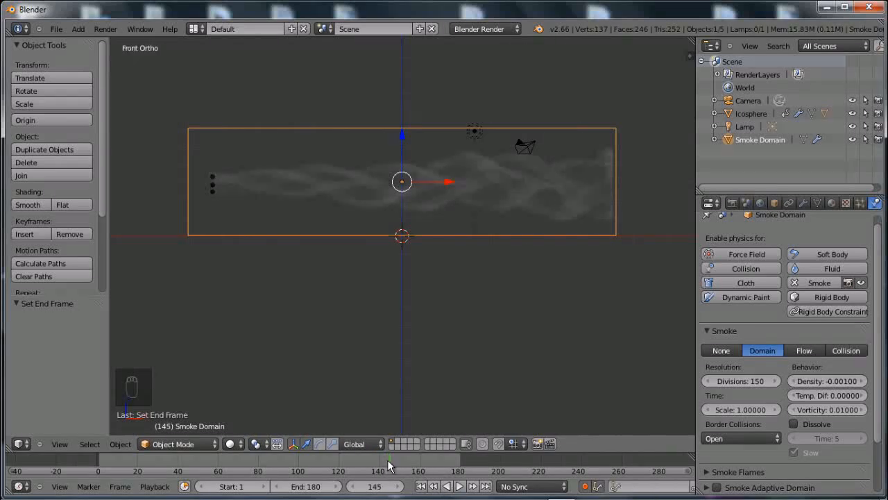
- At frame 36, keyframe the icosphere object about 0.95 higher along Z and slightly further towards -X
right_click(215, 181)
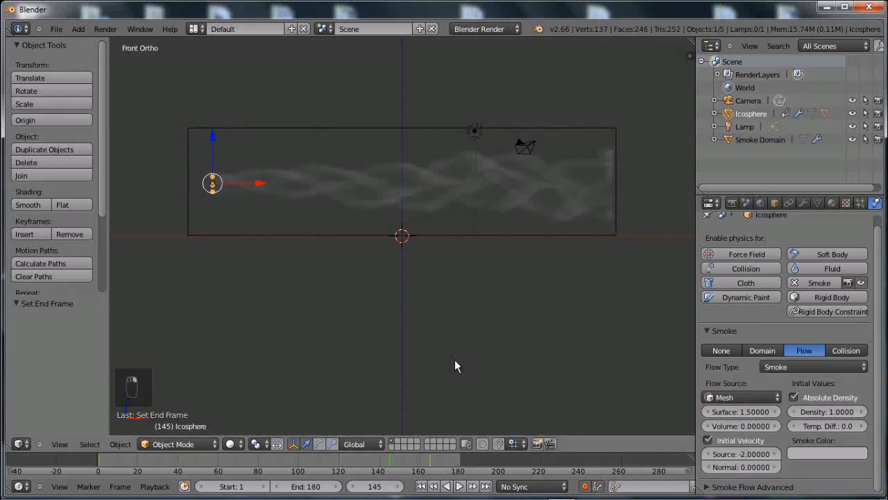
drag(387, 459, 171, 466)
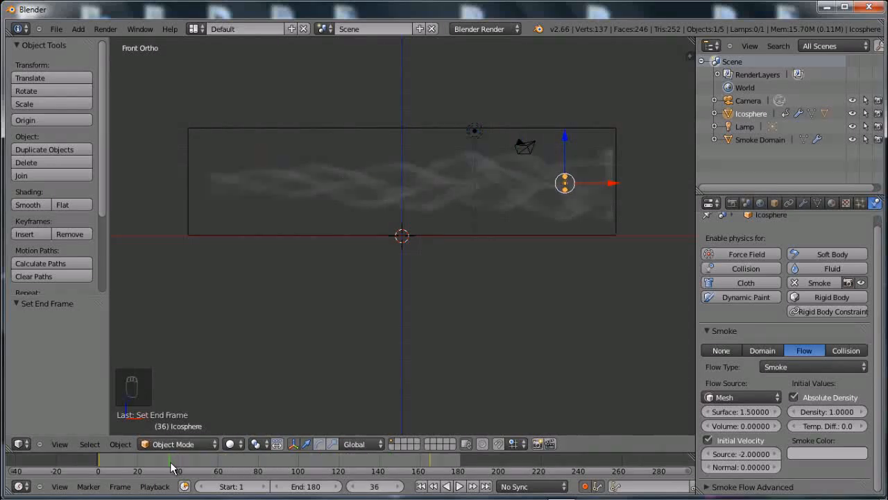
drag(564, 142, 565, 127)
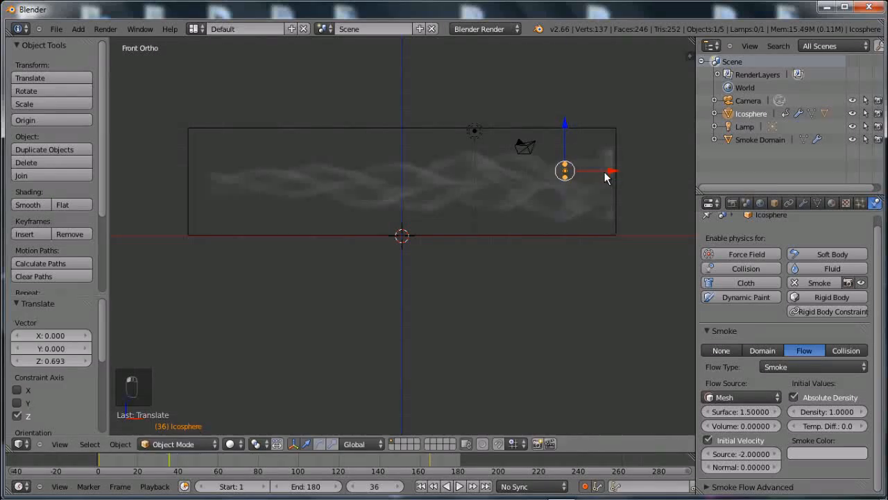
drag(614, 171, 603, 171)
drag(561, 132, 555, 115)
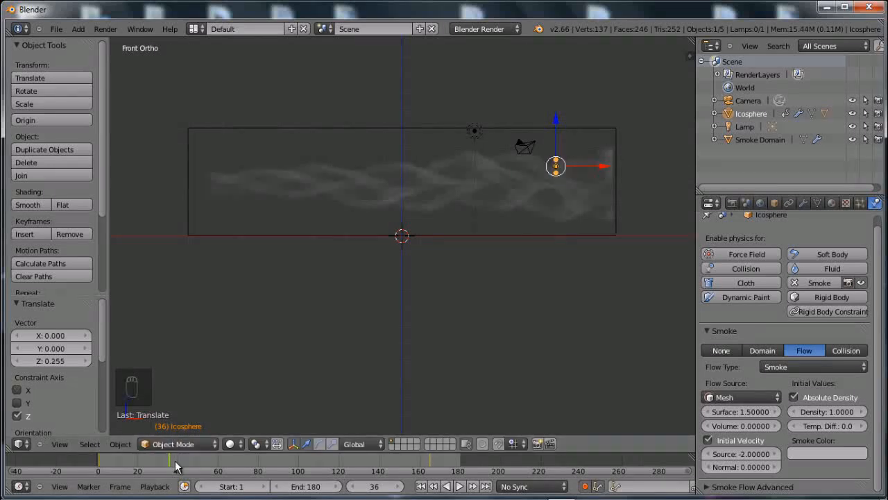
- Keyframe the icosphere object lower and about 0.77 further along +X at frame 74, and about 2.7 higher along Z at frame 100
drag(172, 464, 247, 468)
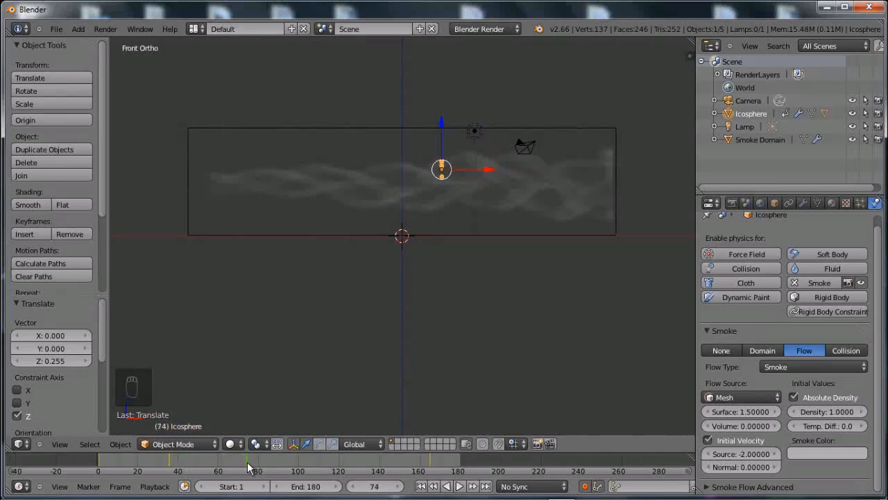
drag(439, 123, 435, 159)
drag(486, 210, 503, 220)
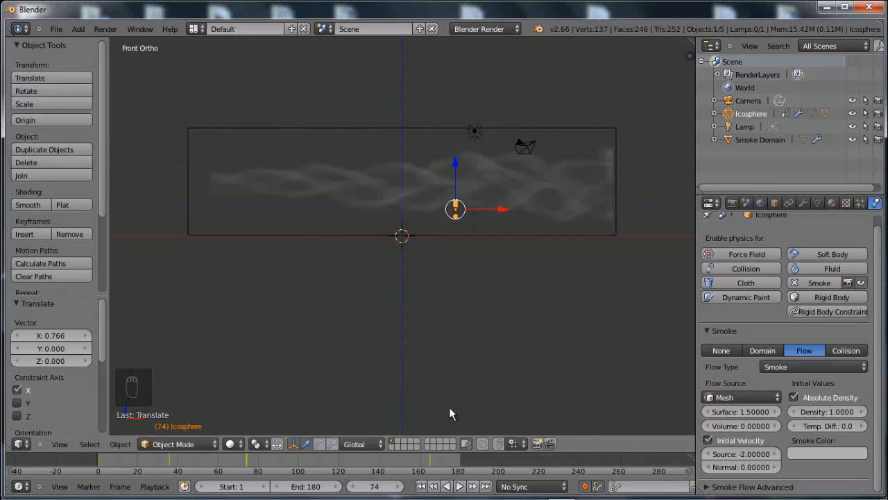
drag(255, 467, 299, 466)
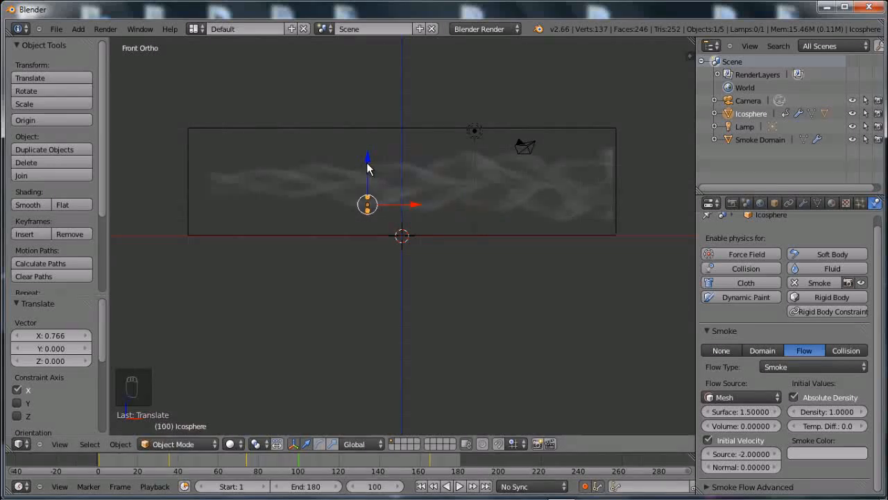
drag(366, 161, 373, 114)
- Keyframe the icosphere object about 1.79 lower along Z at frame 138, and briefly play the animation from the start
drag(299, 466, 374, 466)
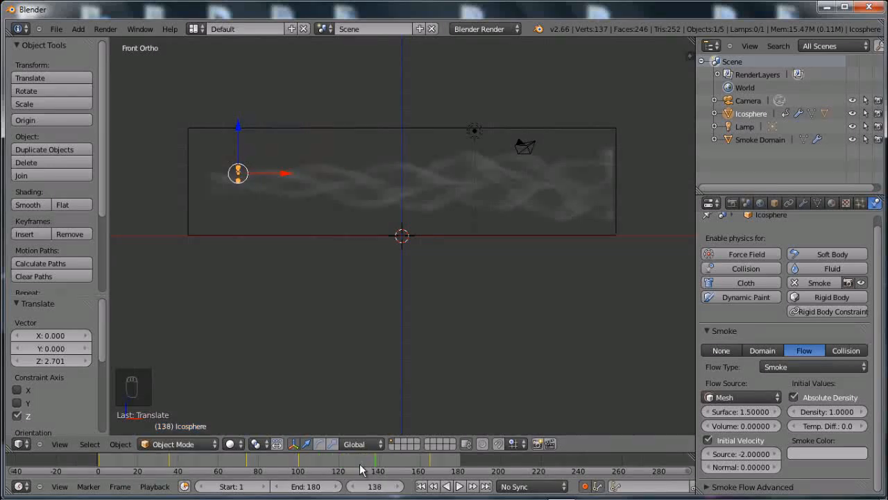
drag(238, 130, 238, 161)
drag(388, 464, 86, 461)
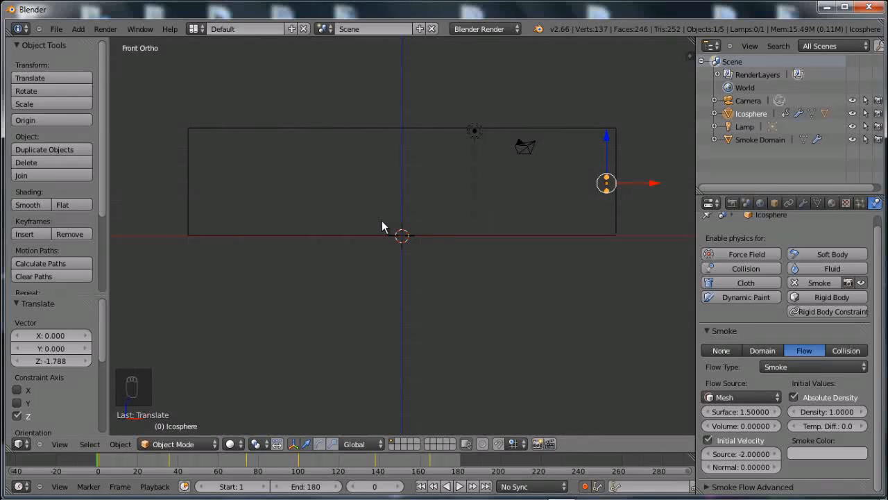
key(alt+a)
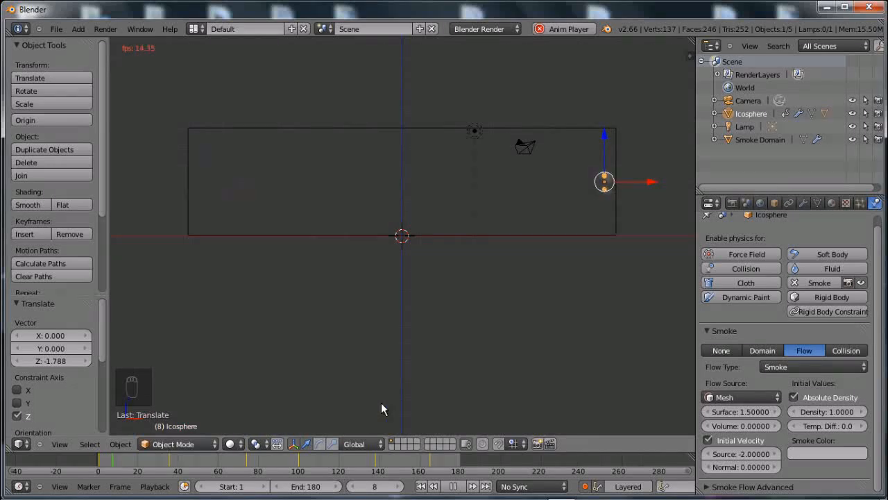
click(452, 488)
- Raise the icosphere object about 0.66 along Z at frame 74 and lower it about 0.73 along Z at frame 100
drag(149, 469, 246, 469)
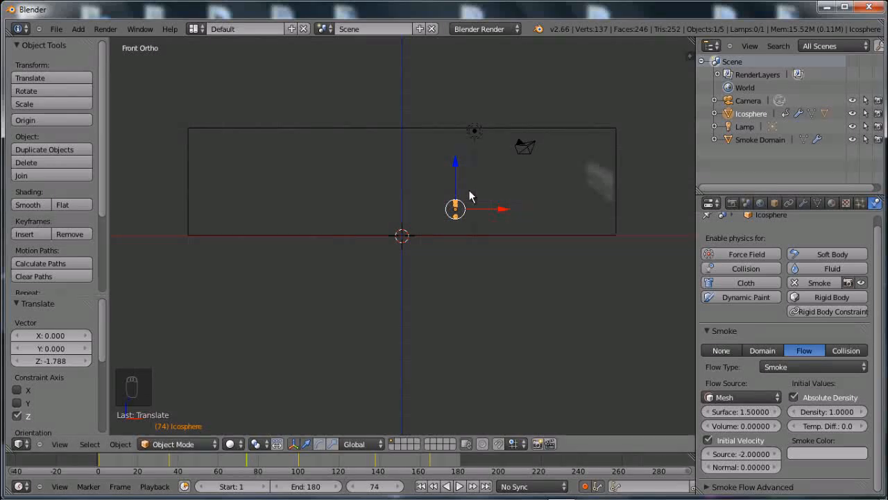
key(g)
key(z)
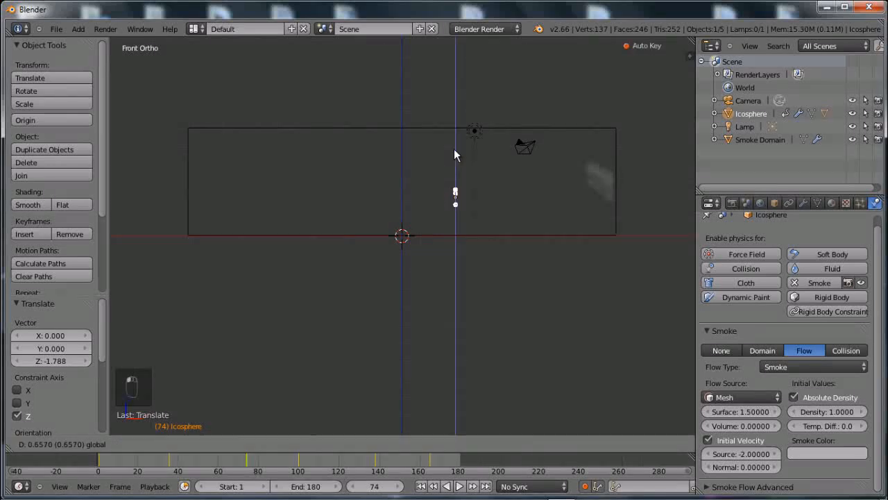
click(454, 149)
click(294, 467)
drag(294, 467, 298, 468)
drag(370, 113, 368, 125)
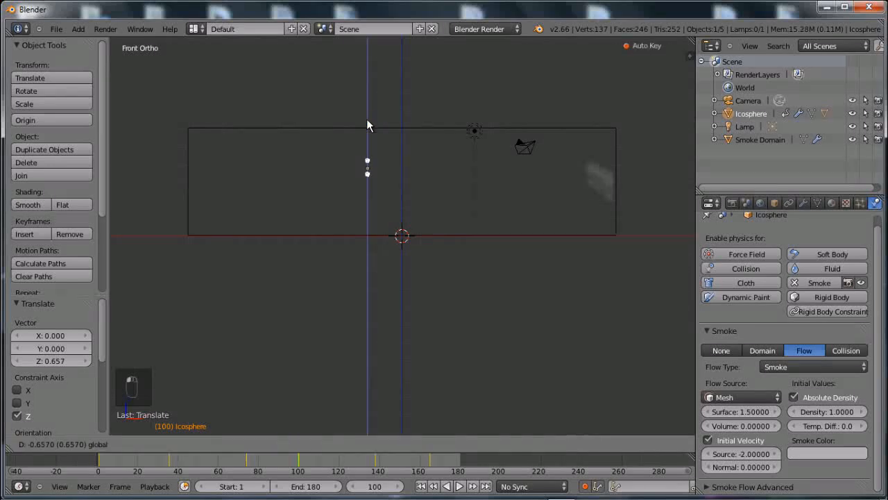
click(368, 125)
- Scrub through the remaining frames, replay the smoke simulation to check the emitter path, and return to frame 1
click(304, 465)
drag(316, 459, 452, 468)
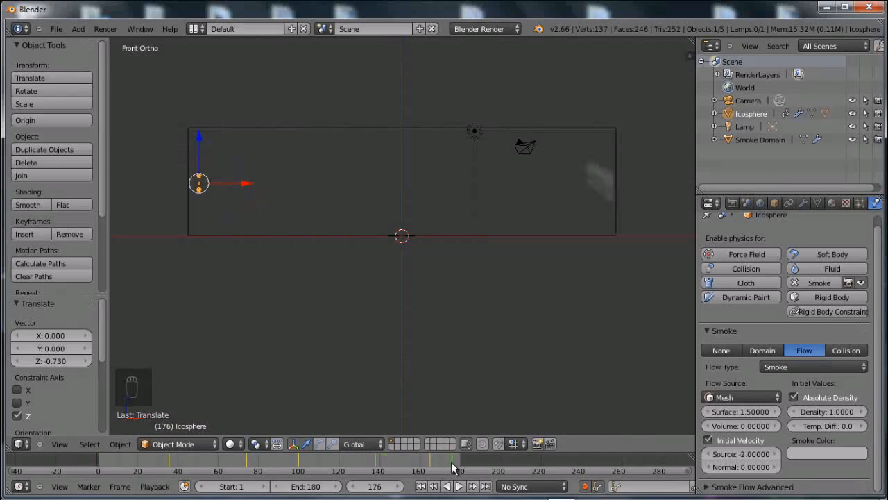
key(alt+a)
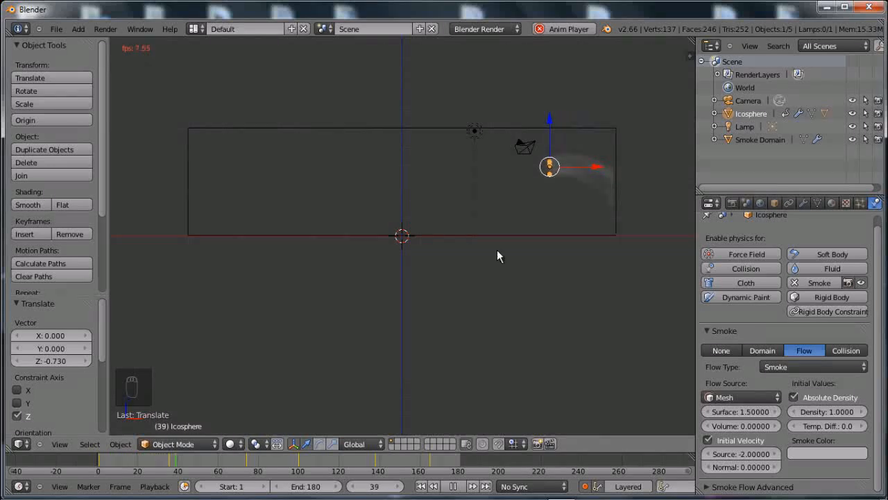
click(453, 486)
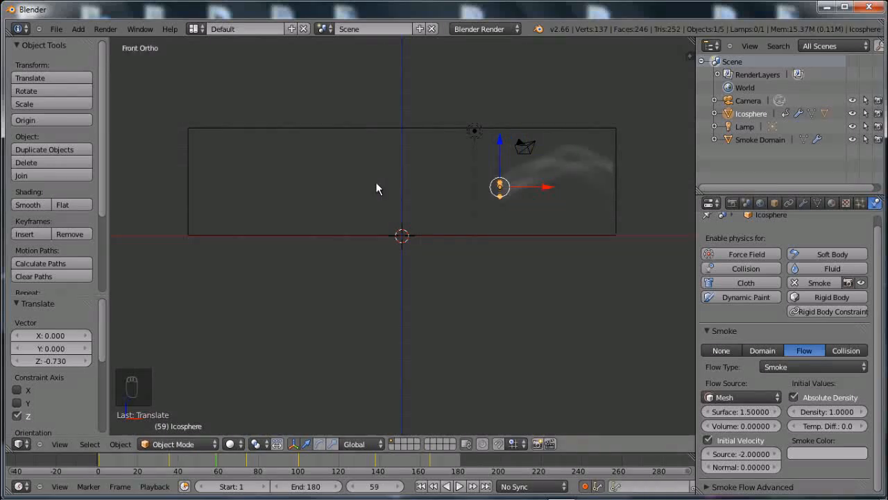
click(421, 486)
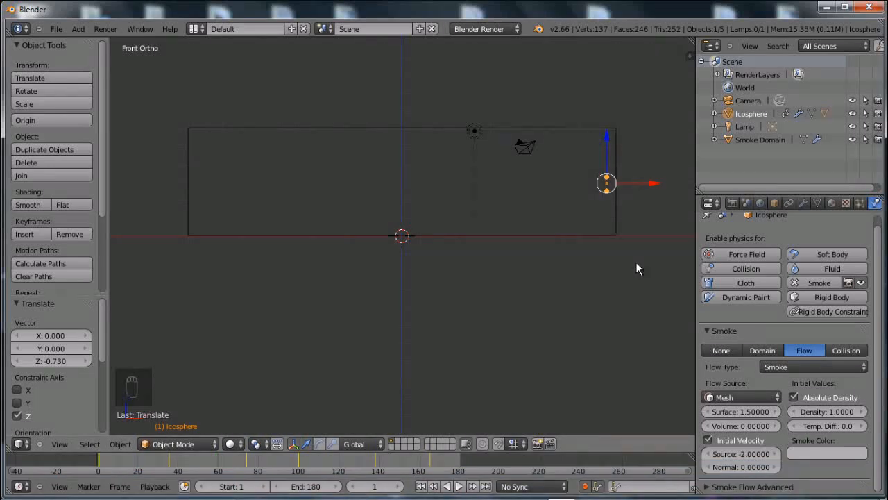
- Select the smoke domain and set its resolution divisions to 300
right_click(615, 235)
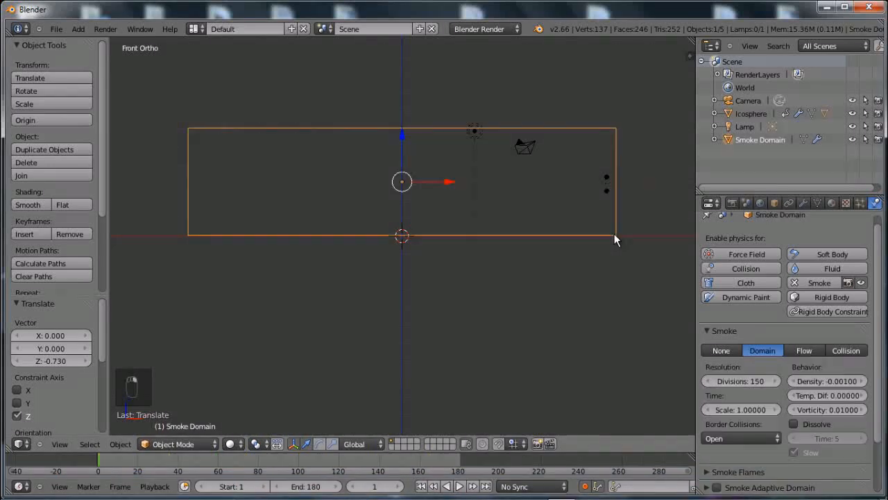
scroll(759, 383, down, 3)
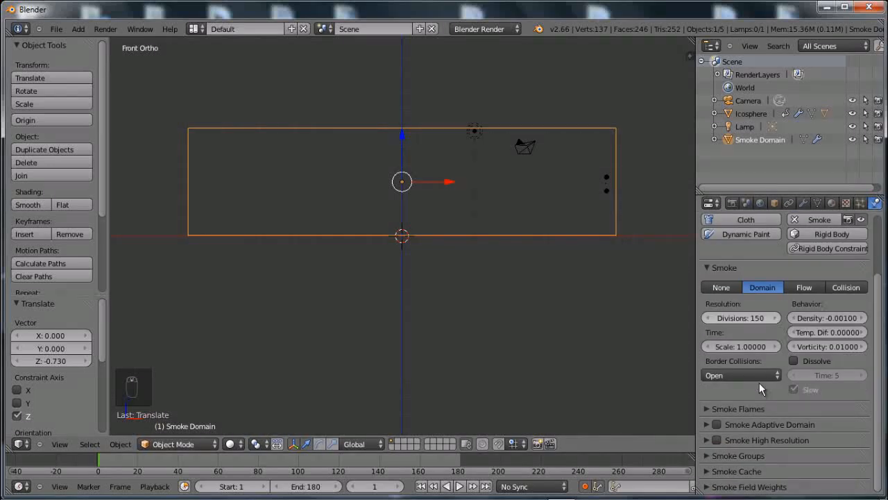
scroll(762, 378, up, 3)
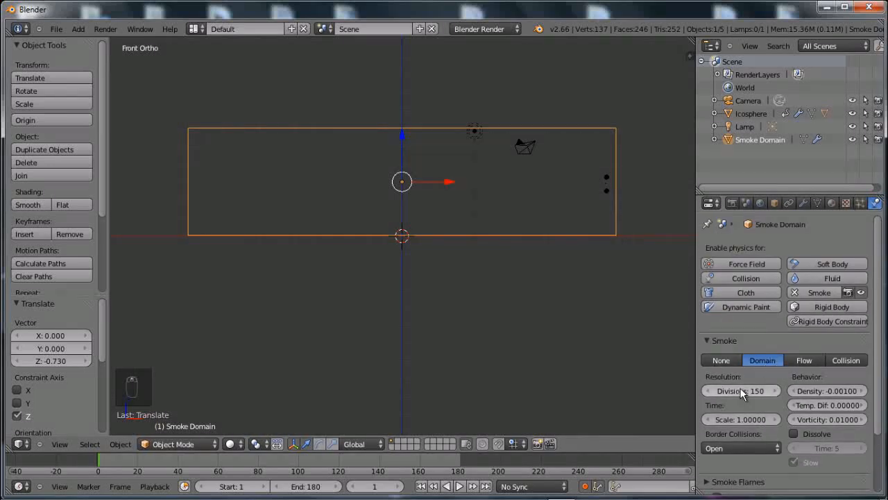
click(738, 391)
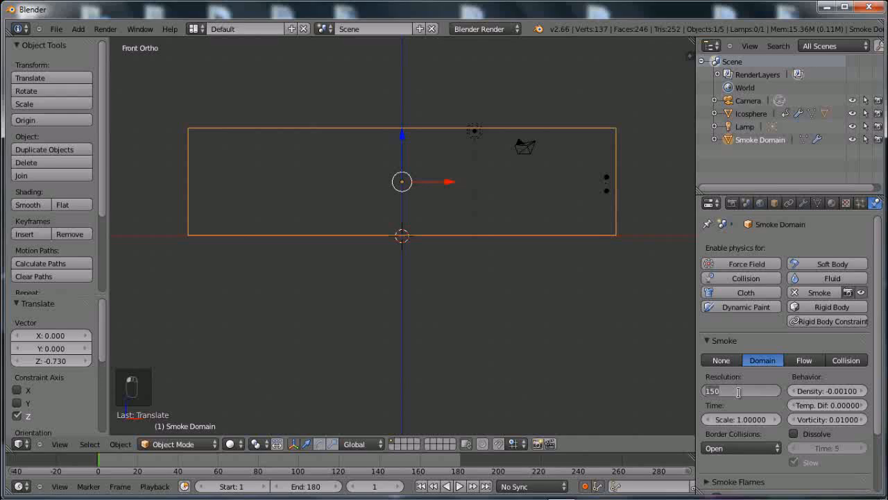
text(300)
key(Return)
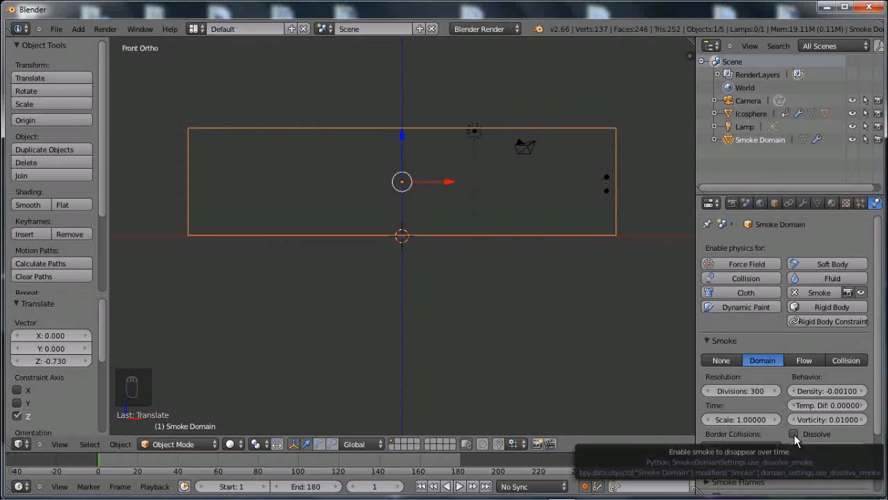
- Enable Dissolve for the smoke domain with a dissolve time of 15, and collapse the main smoke settings
click(794, 434)
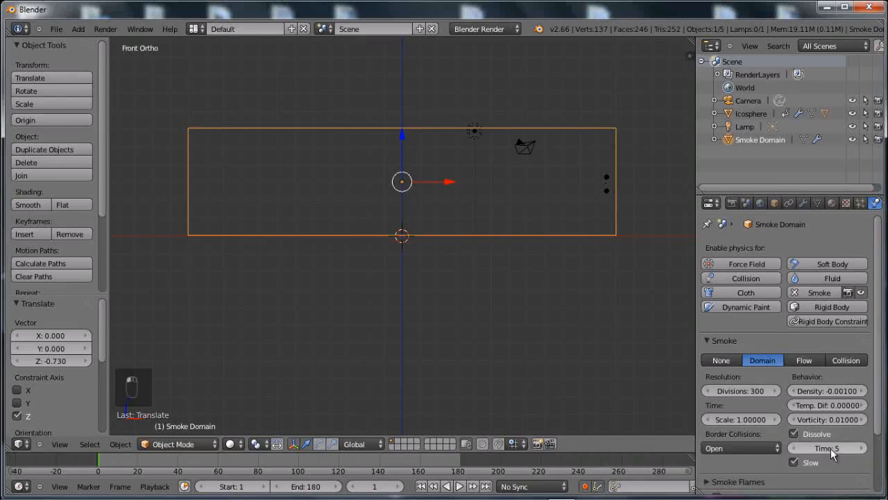
click(830, 448)
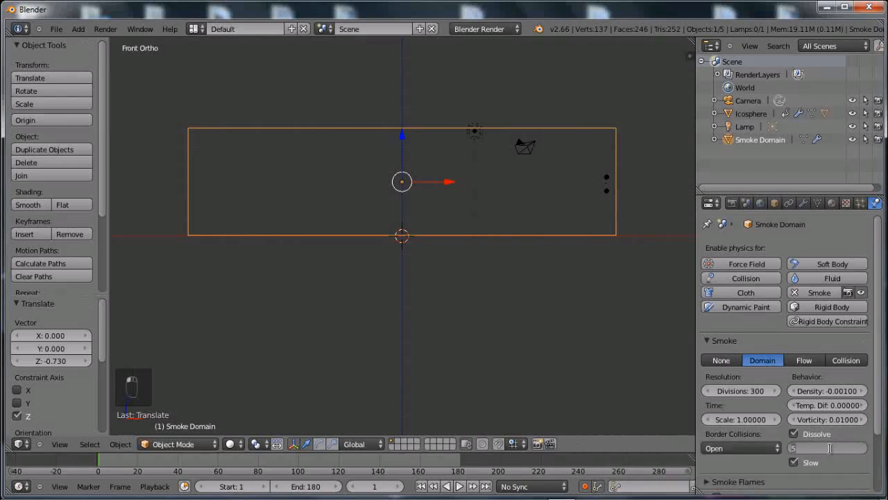
text(15)
key(Return)
click(707, 341)
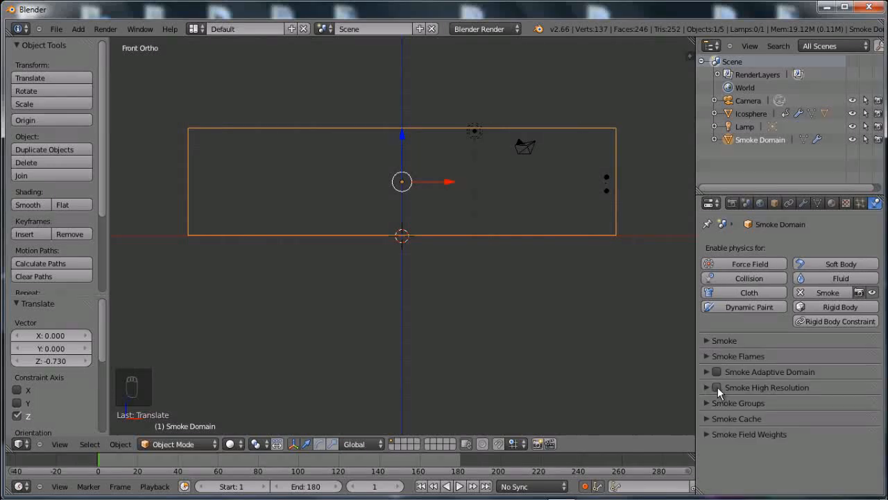
- Enable Smoke High Resolution on the smoke domain and check its divisions and noise strength
click(717, 387)
click(705, 388)
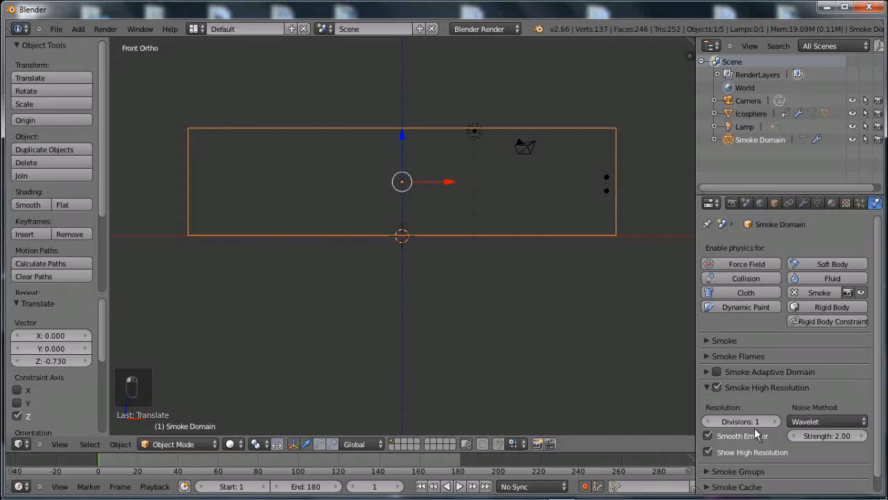
drag(850, 436, 828, 429)
click(704, 387)
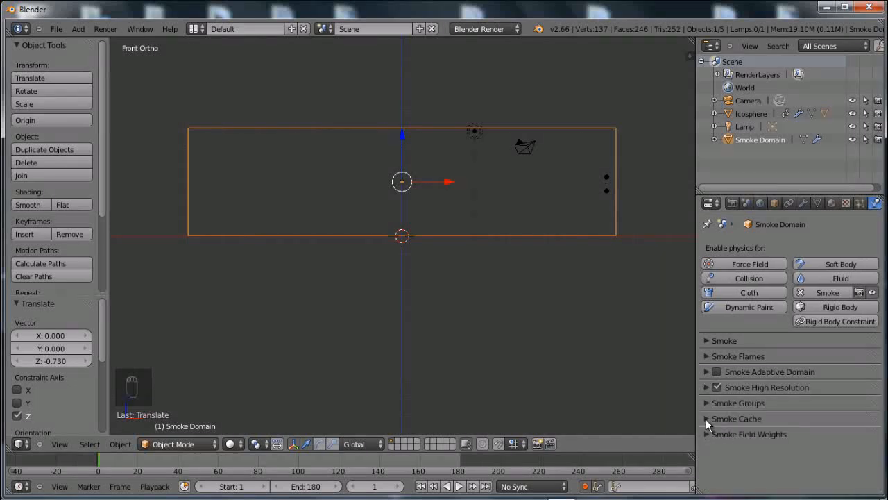
- Expand the Smoke Cache settings and examine the baking options and their availability
click(706, 418)
scroll(762, 448, down, 4)
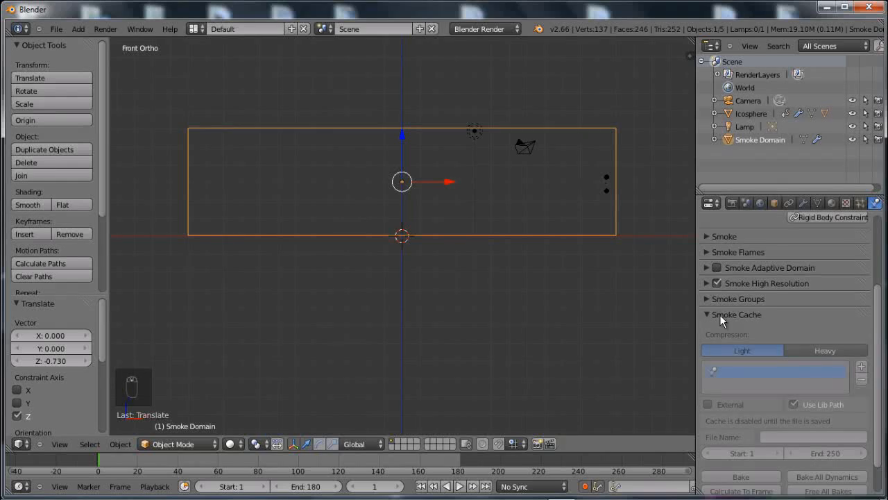
scroll(773, 361, down, 2)
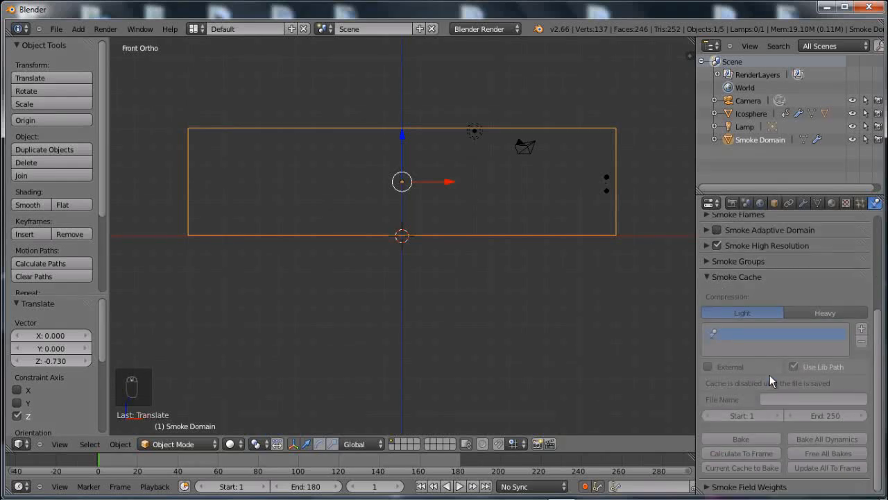
scroll(781, 416, up, 2)
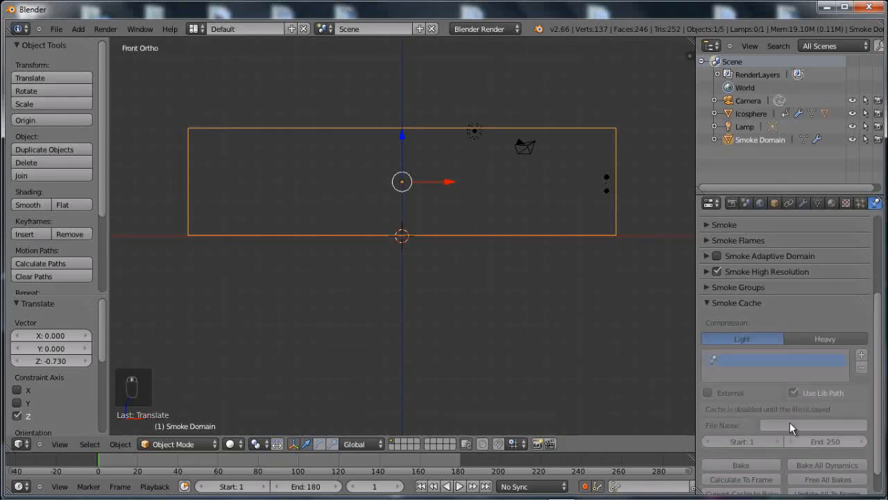
scroll(789, 423, down, 2)
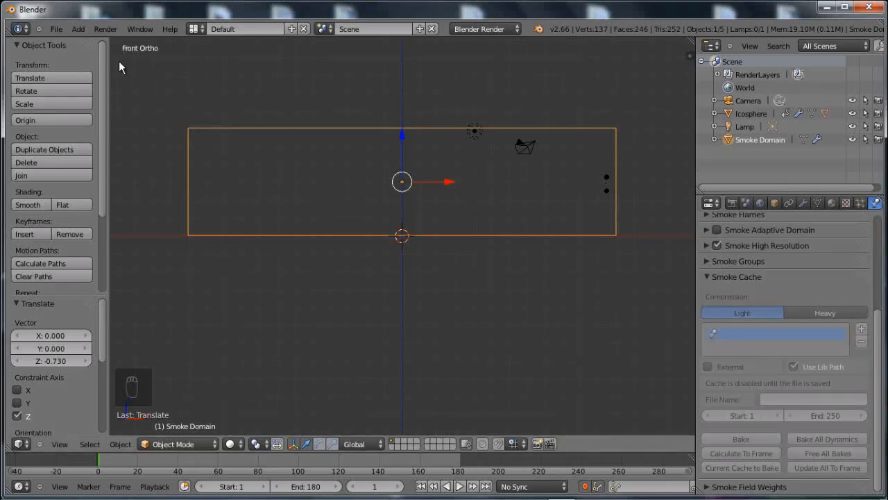
- Save the Blender file as smoke.blend in the tuto smoke folder
click(58, 29)
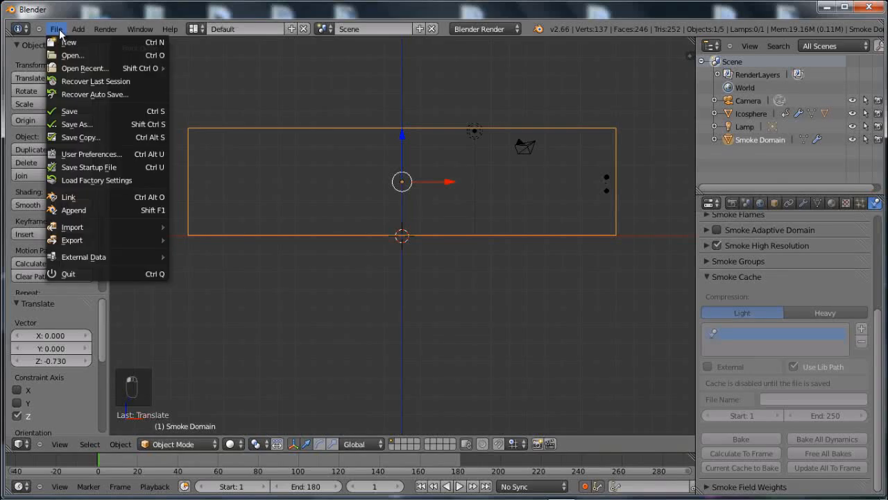
click(95, 110)
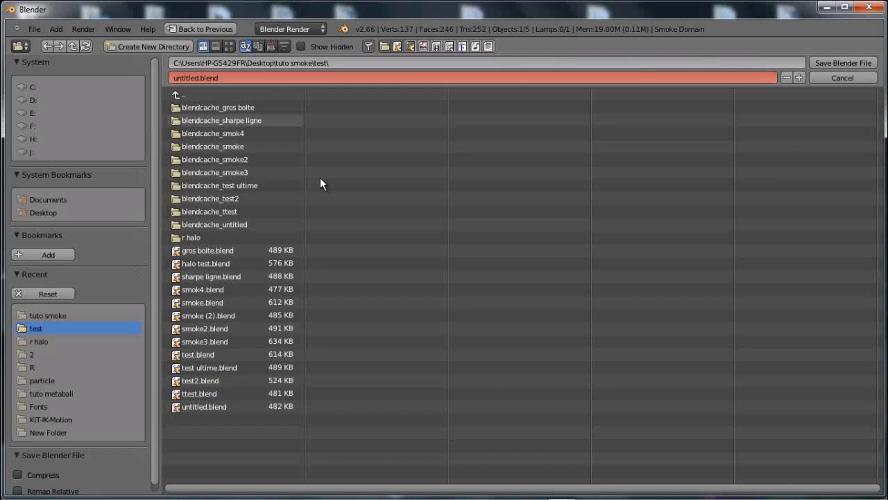
click(64, 316)
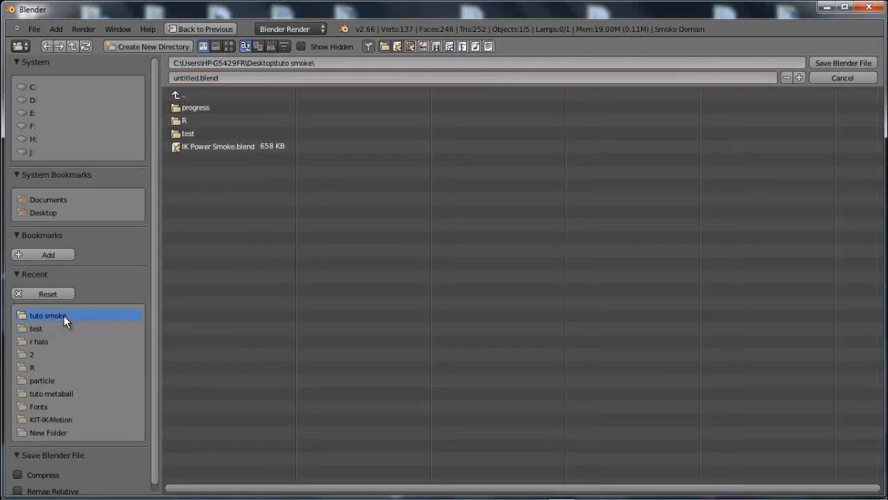
click(200, 78)
text(smoake)
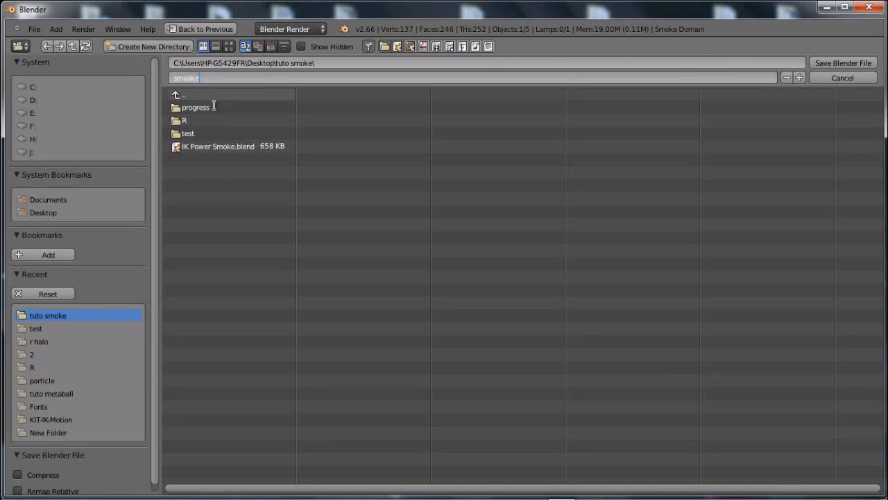
key(BackSpace)
key(BackSpace)
key(BackSpace)
text(ke)
key(Return)
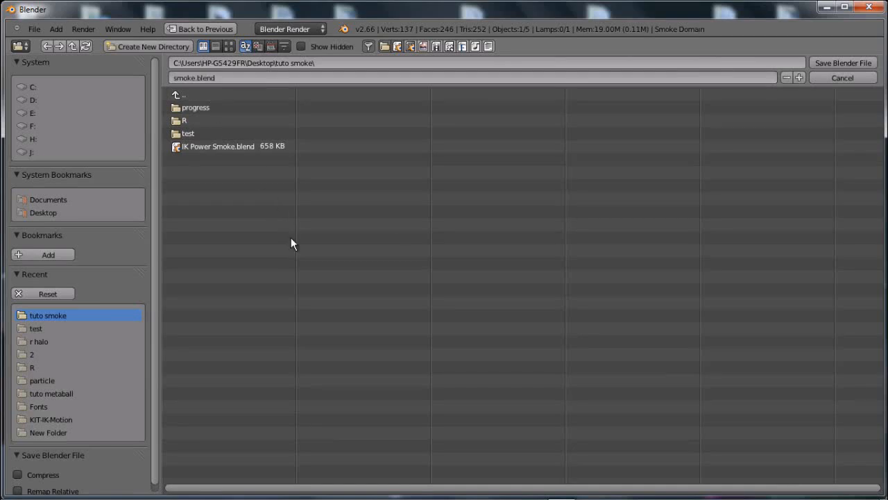
click(837, 63)
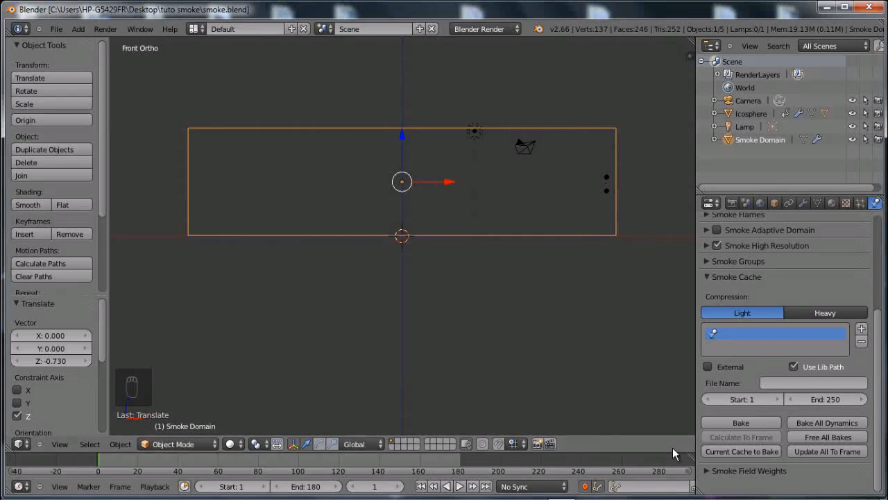
- Set the smoke cache's end frame to 180 and bake the simulation
click(833, 401)
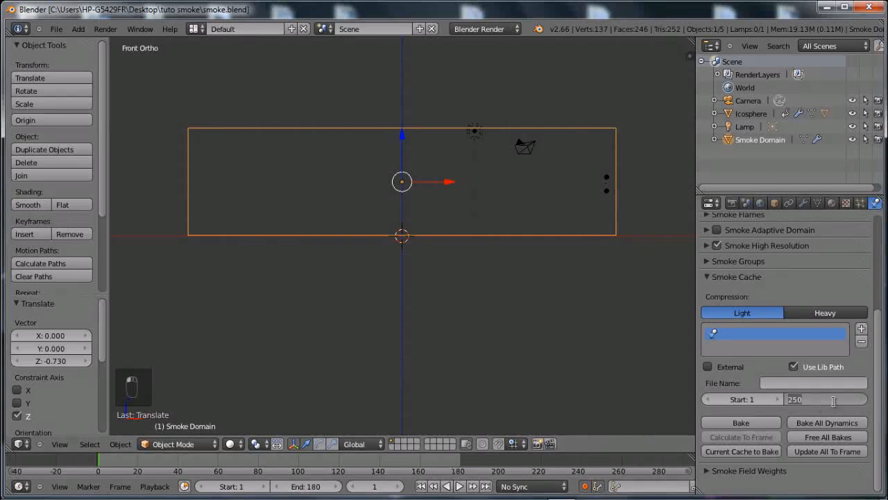
text(180)
key(Return)
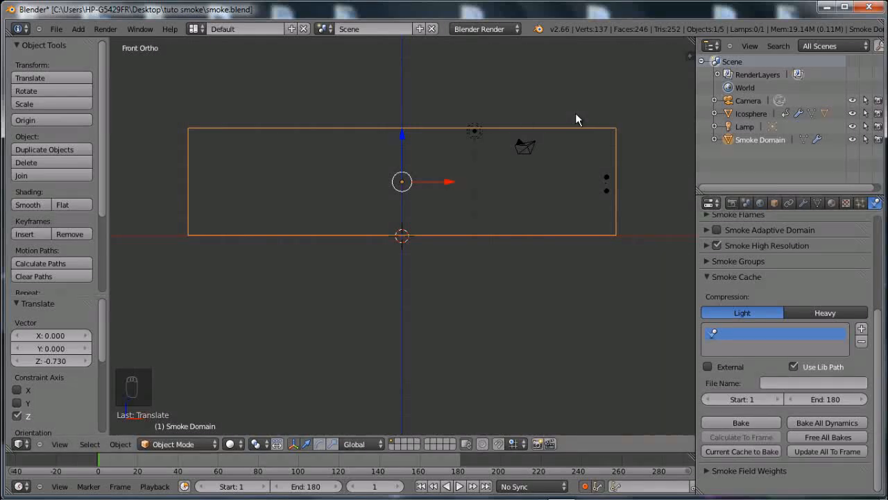
click(726, 422)
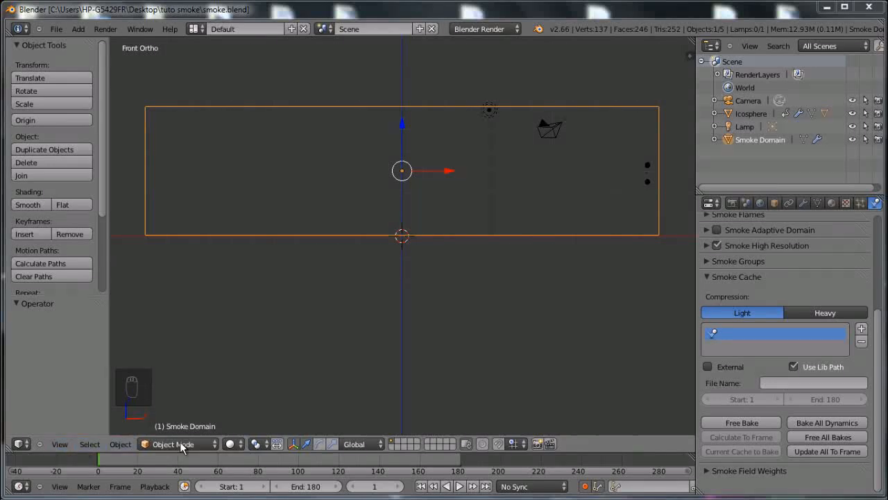
- Align the active camera to the current front view
click(59, 444)
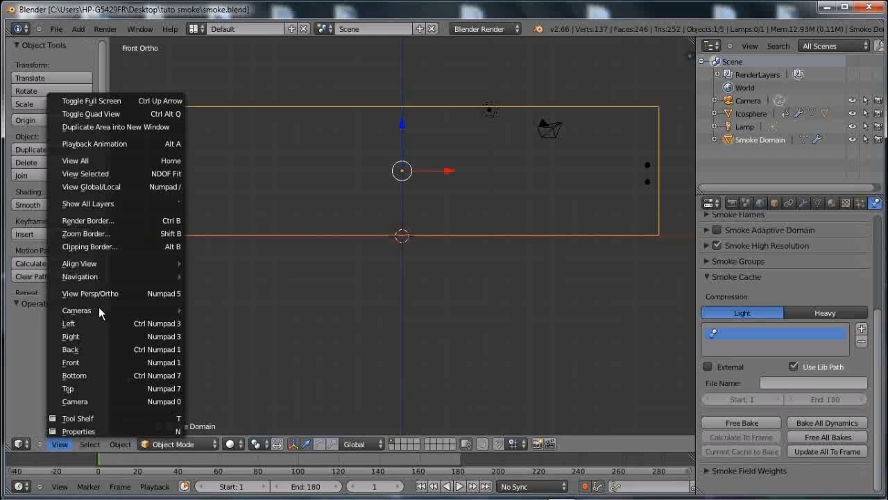
mouse_move(100, 262)
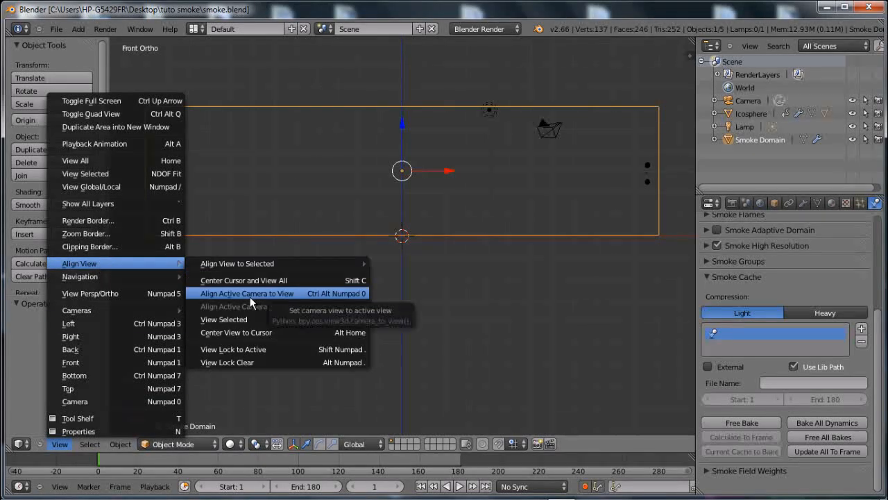
click(284, 294)
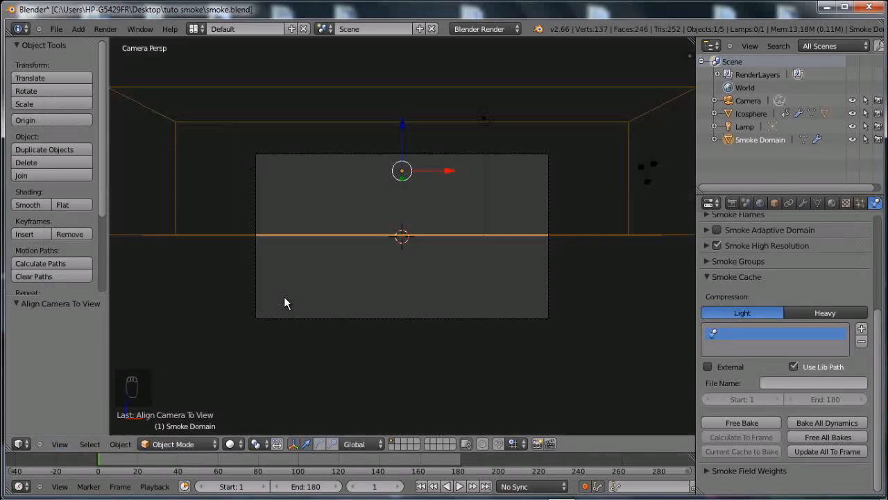
- Turn off automatic keyframing and raise the camera by about 3 units in Z
right_click(384, 332)
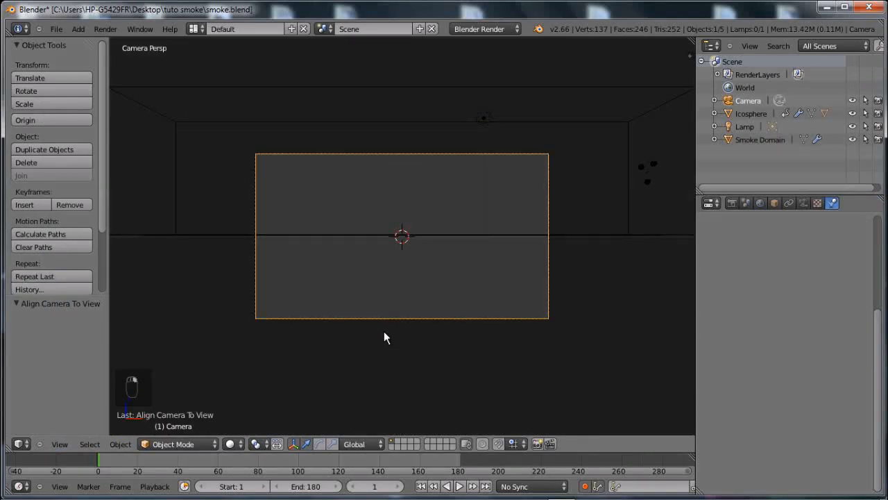
click(585, 486)
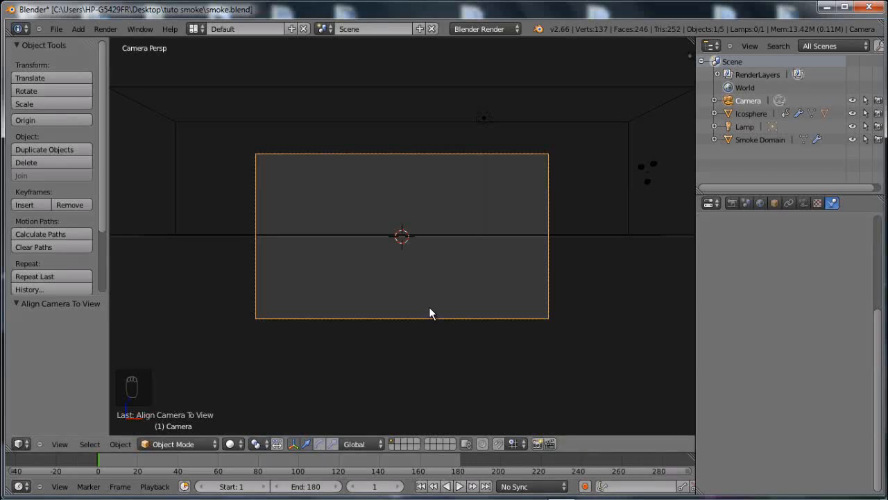
key(g)
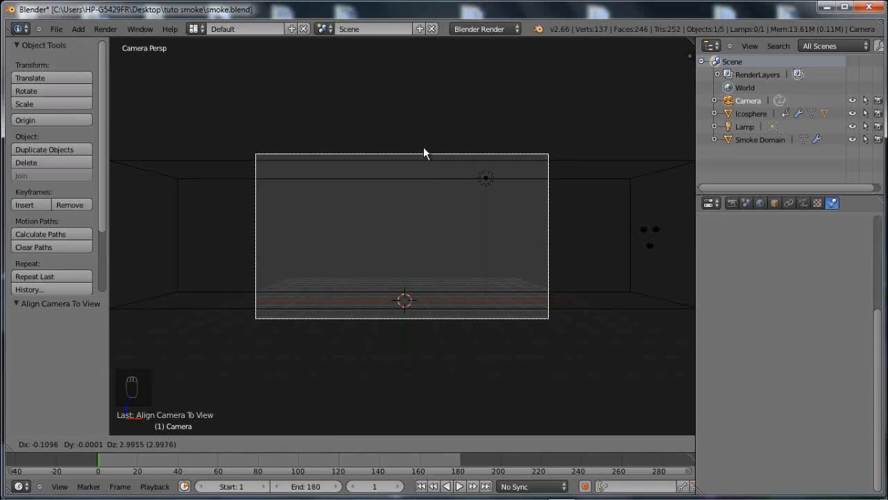
click(423, 146)
- Set the render resolution's Y dimension to 500 in the scene's render settings
click(732, 204)
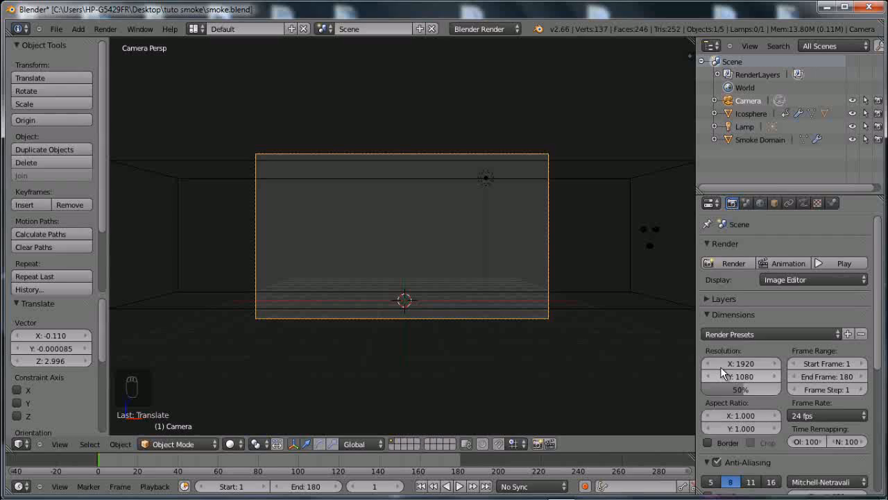
click(705, 313)
click(704, 315)
click(752, 374)
text(50)
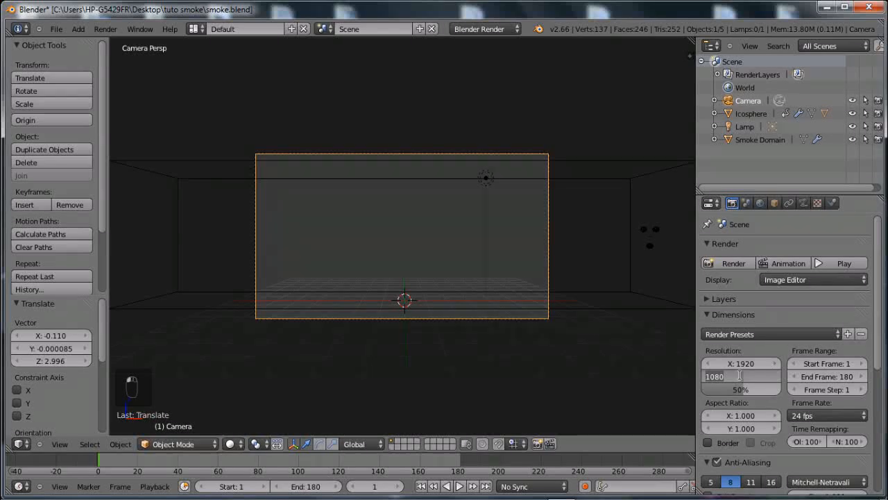
text(0)
key(Return)
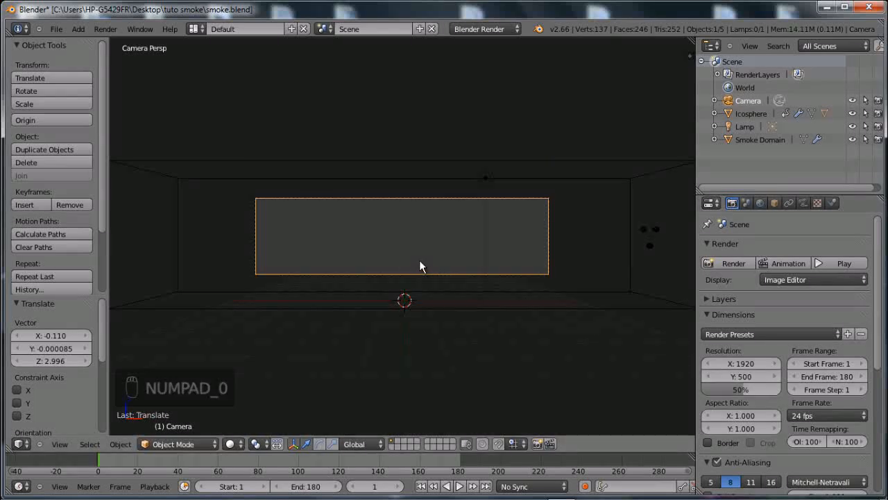
- Move the camera back about 9.87 units along its local Z and nudge it to centre the smoke domain in frame
key(g)
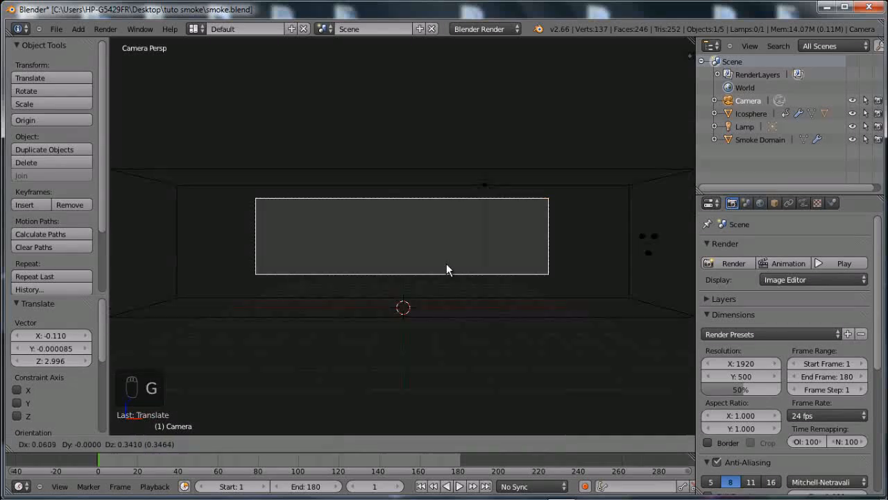
key(z)
key(z)
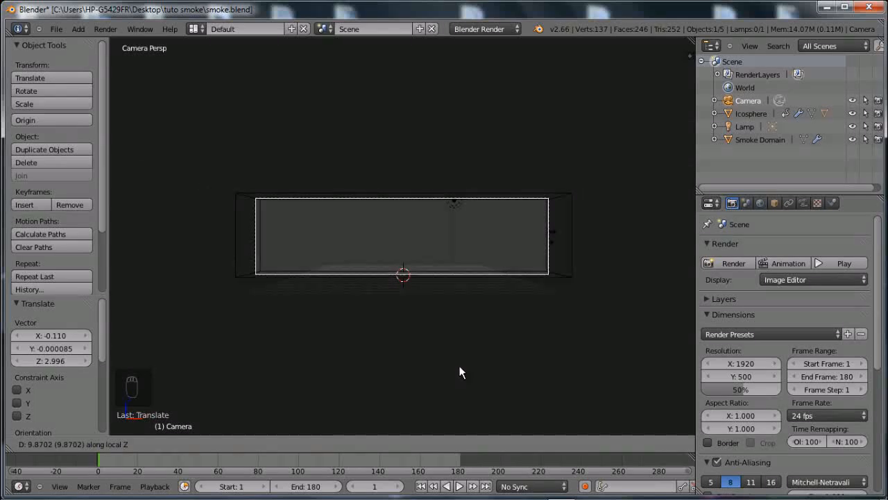
click(460, 373)
key(g)
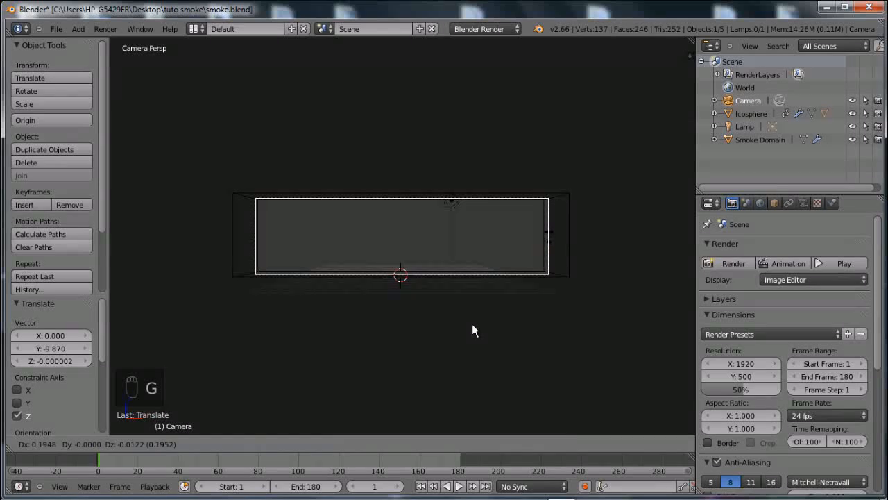
click(471, 324)
key(g)
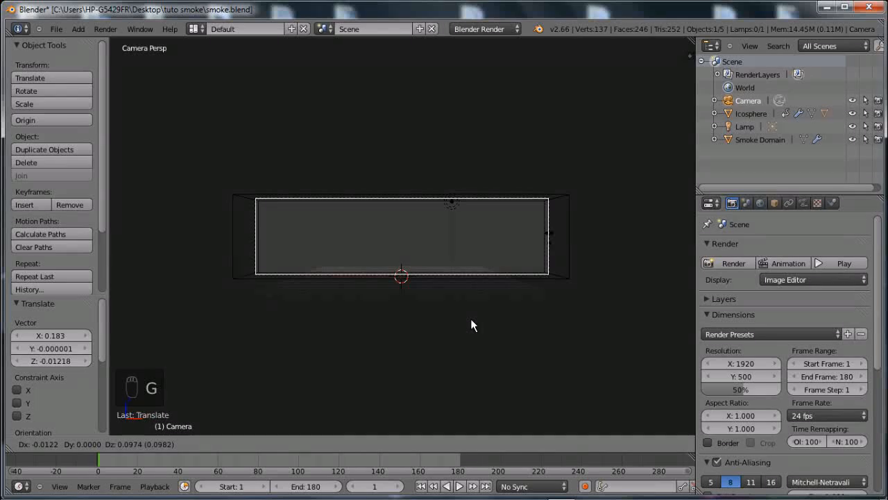
click(472, 325)
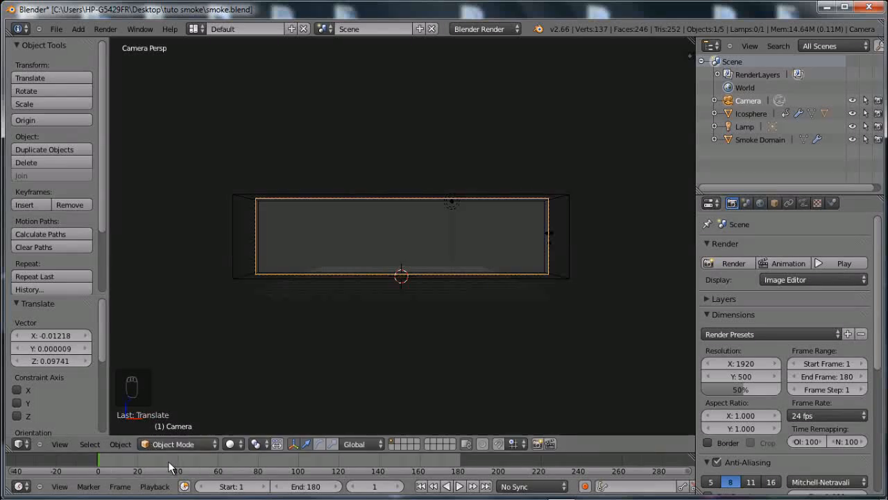
- Go to frame 85, render a test image of the smoke and return to the 3D view
click(234, 469)
click(269, 466)
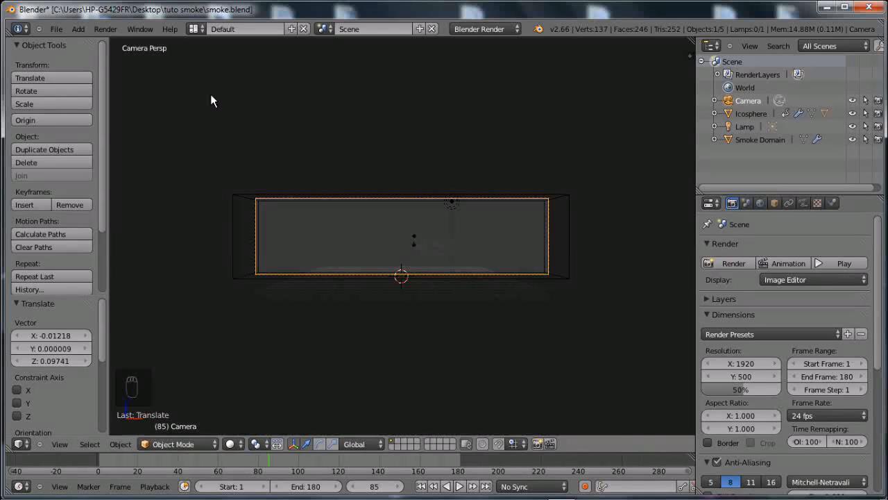
click(106, 29)
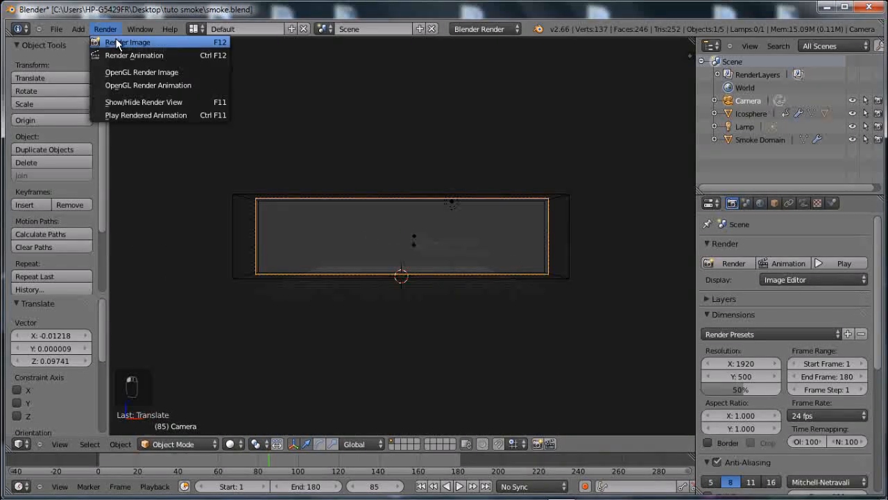
click(117, 37)
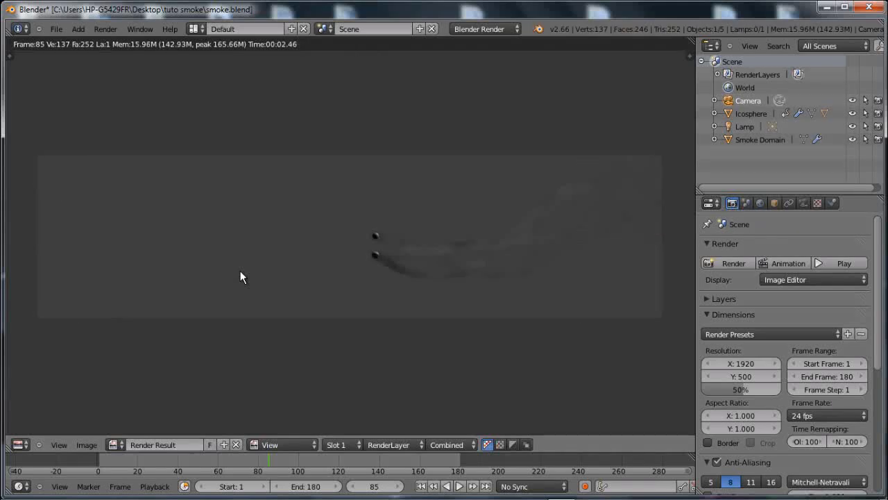
key(Escape)
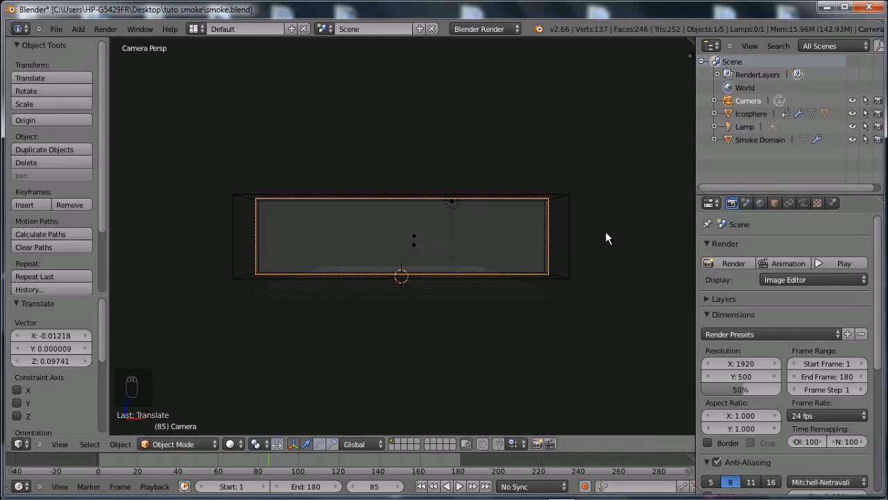
- Darken the world's horizon color to pure black
click(760, 203)
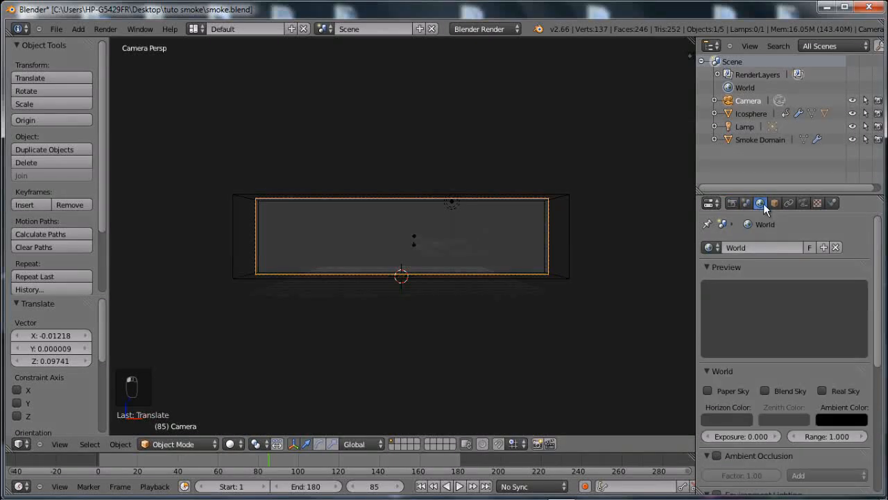
click(706, 370)
click(705, 370)
click(714, 417)
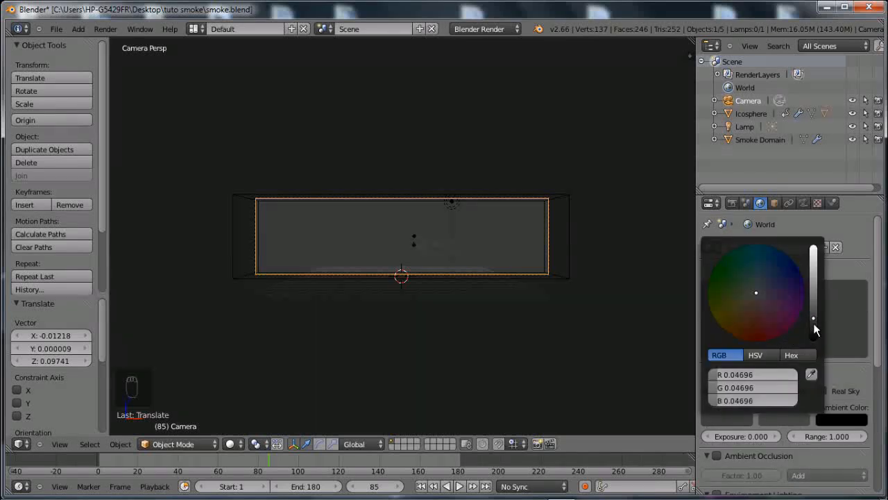
drag(814, 317, 816, 354)
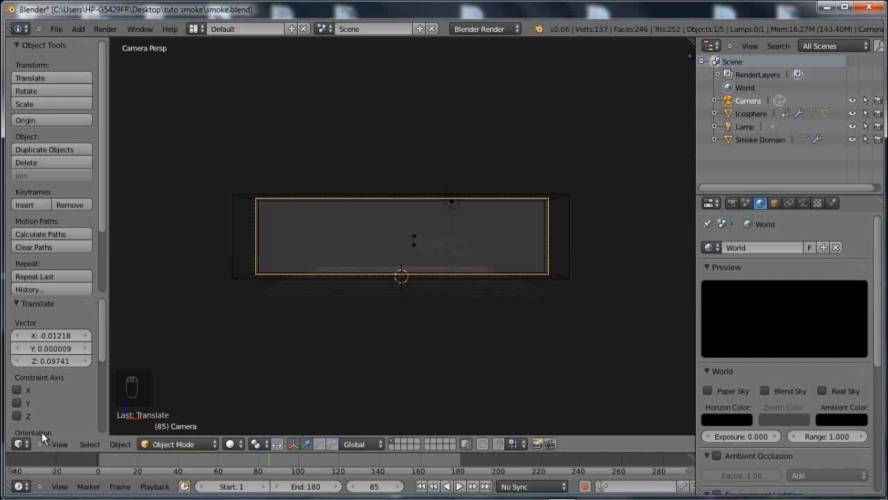
- Split the 3D view into two side-by-side areas and make the first one a UV/Image Editor
drag(30, 451, 290, 449)
click(19, 444)
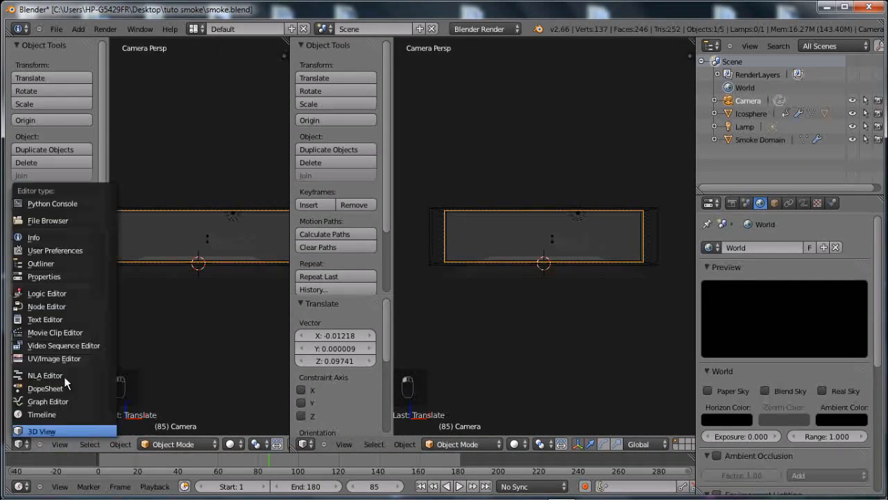
click(63, 359)
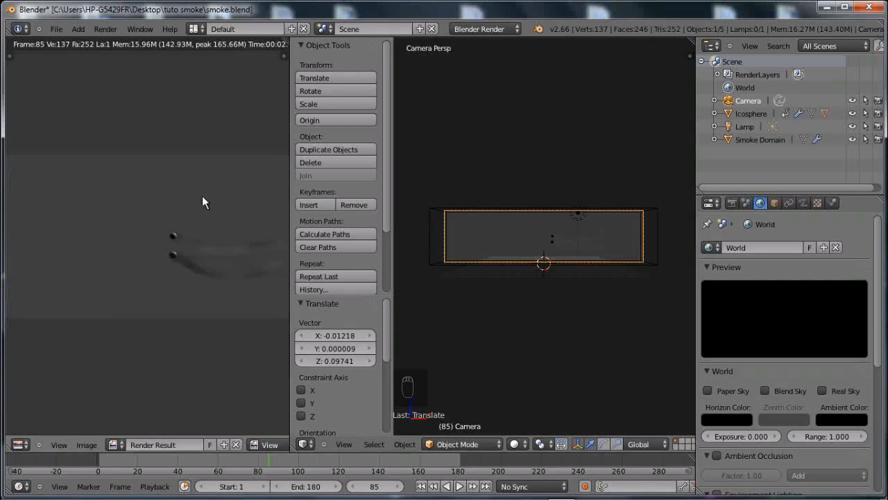
- Render frame 85 again and examine the smoke trails against the black background
click(104, 28)
click(109, 43)
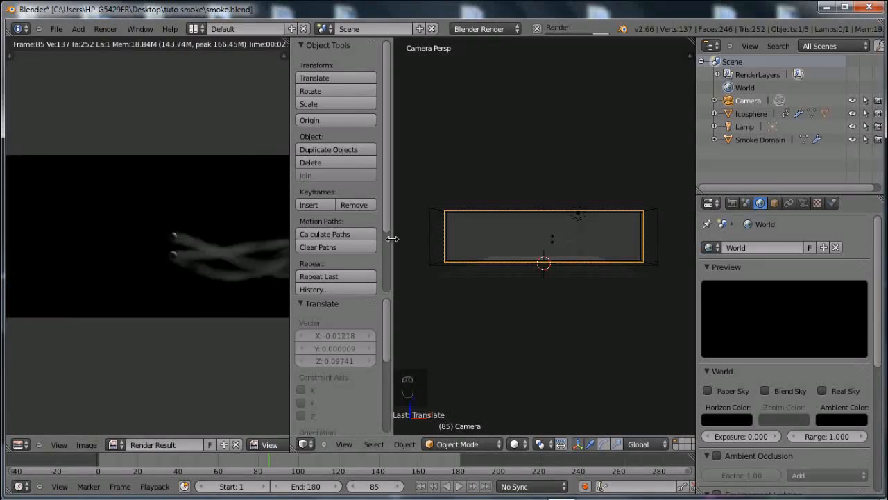
scroll(218, 255, down, 5)
scroll(218, 254, up, 2)
scroll(219, 255, down, 1)
scroll(219, 255, up, 1)
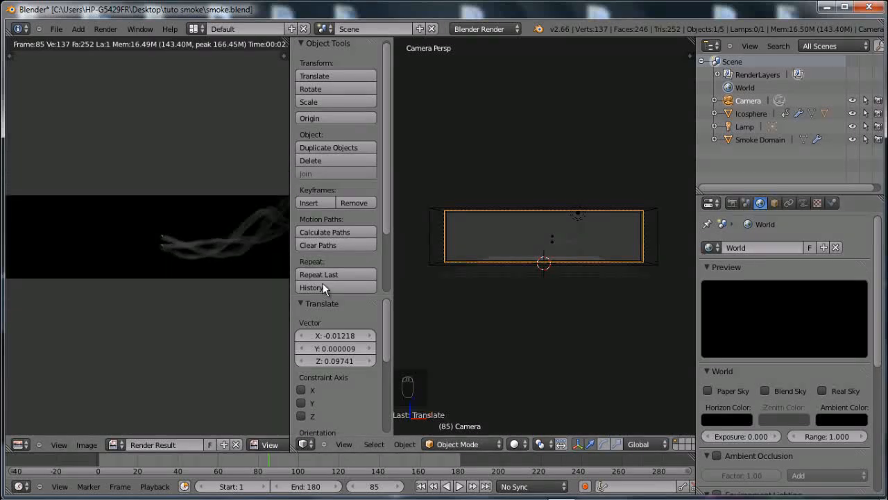
- Move the lamp in top view by about 10.4 in X and -15.7 in Y, to the camera side of the domain
right_click(575, 220)
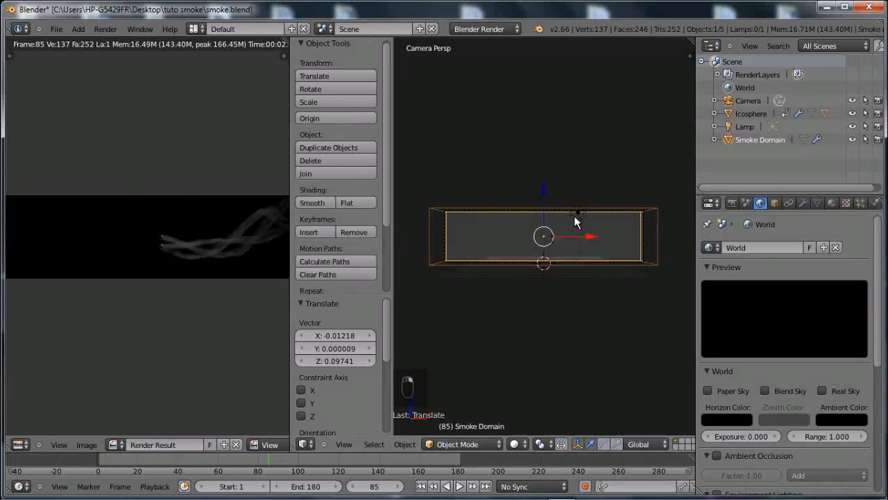
right_click(578, 220)
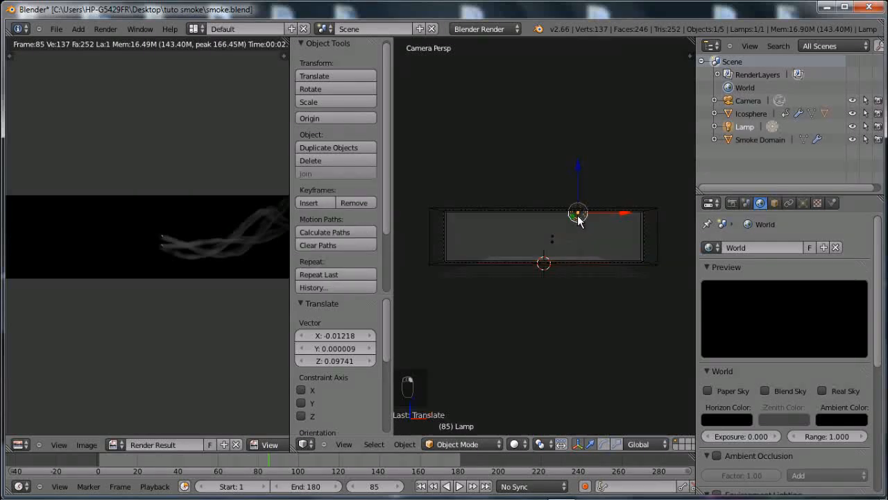
key(KP_7)
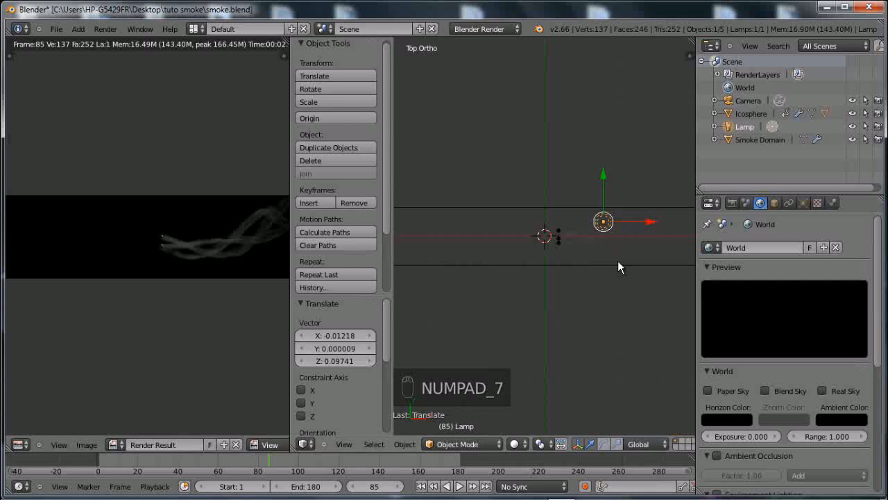
scroll(605, 229, down, 3)
key(g)
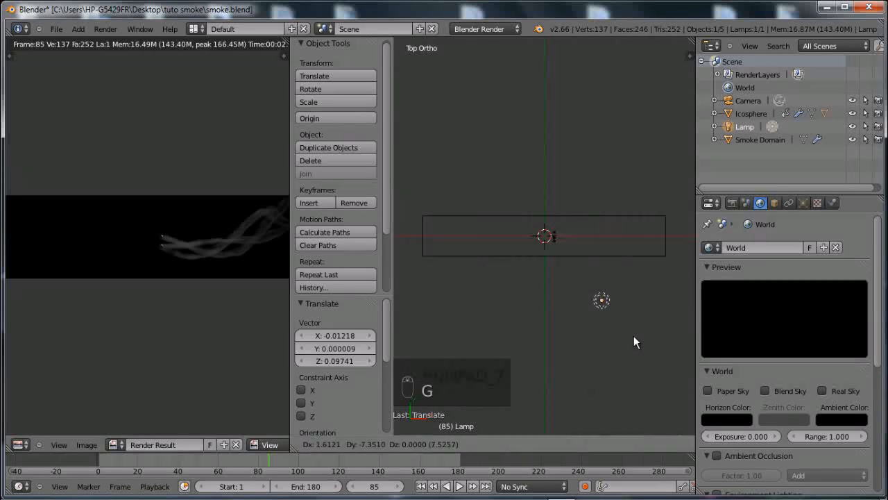
click(639, 328)
scroll(638, 328, down, 4)
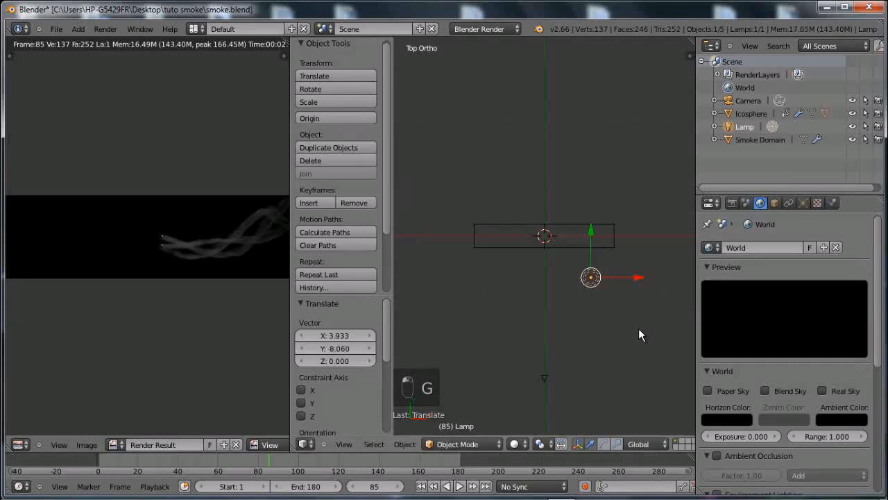
scroll(587, 297, down, 3)
key(g)
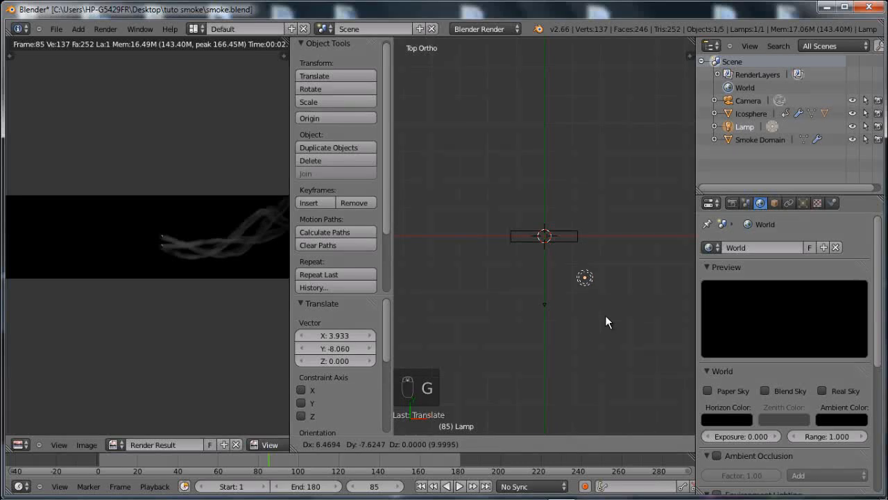
click(606, 317)
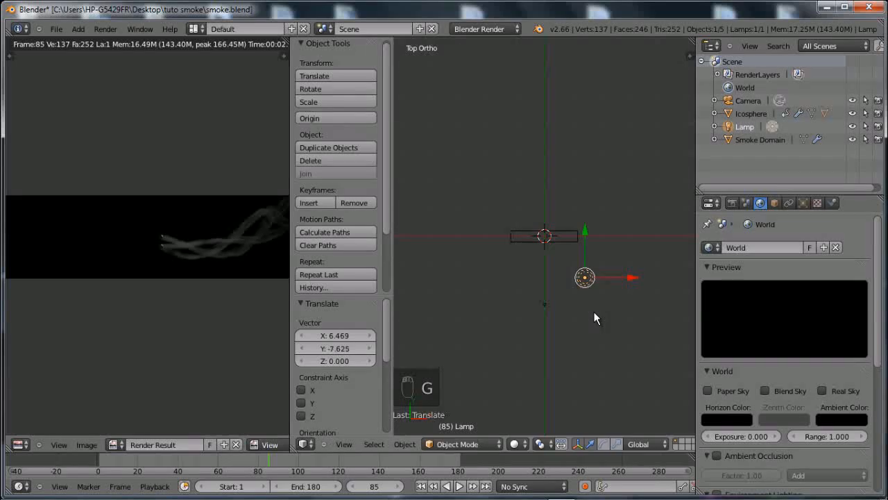
- Draw a straight grease pencil line in top view from the camera past the smoke domain's end nearest the lamp
mouse_move(542, 302)
ctrl+mouse_down()
mouse_move(598, 208)
mouse_move(592, 215)
ctrl+mouse_up()
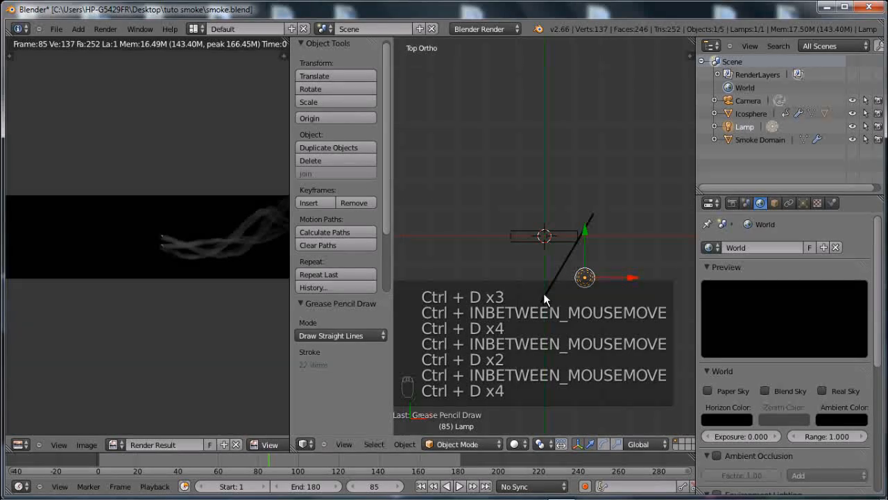
- Set the lamp's energy to 10, restrict it to this layer only, and change its type to Sun
click(804, 204)
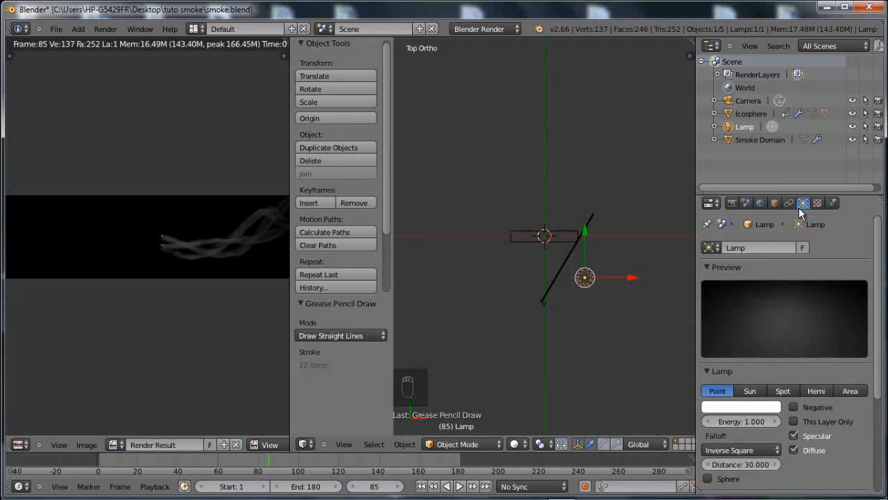
scroll(828, 302, down, 3)
scroll(828, 302, up, 3)
click(743, 425)
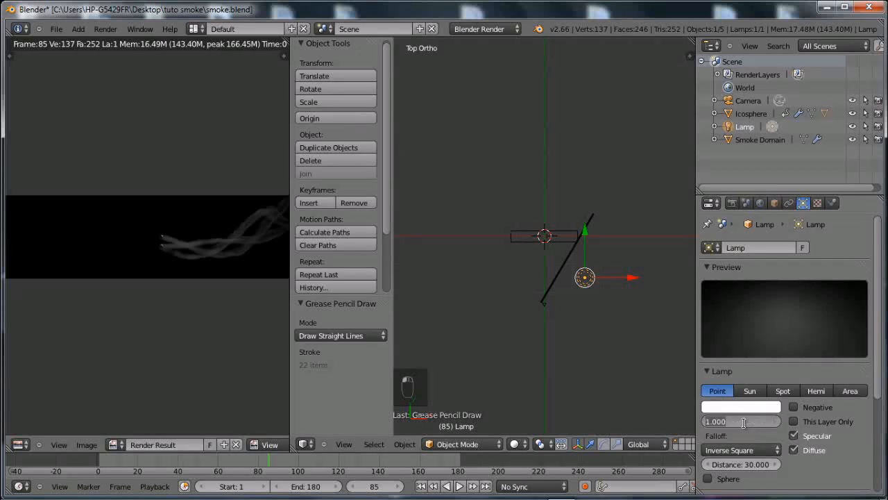
text(10)
key(Return)
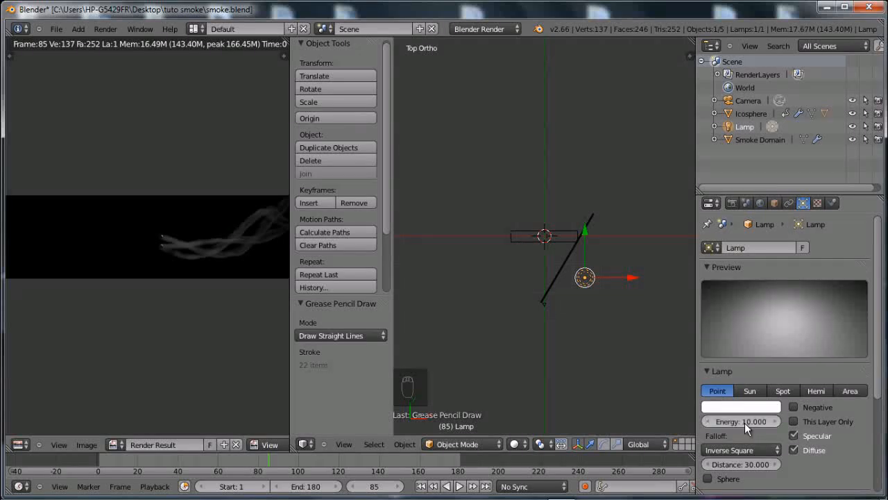
click(794, 422)
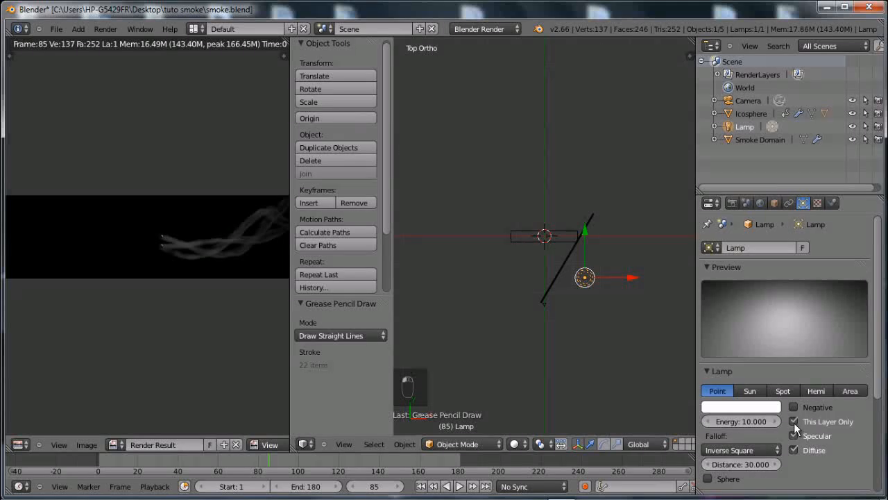
click(751, 391)
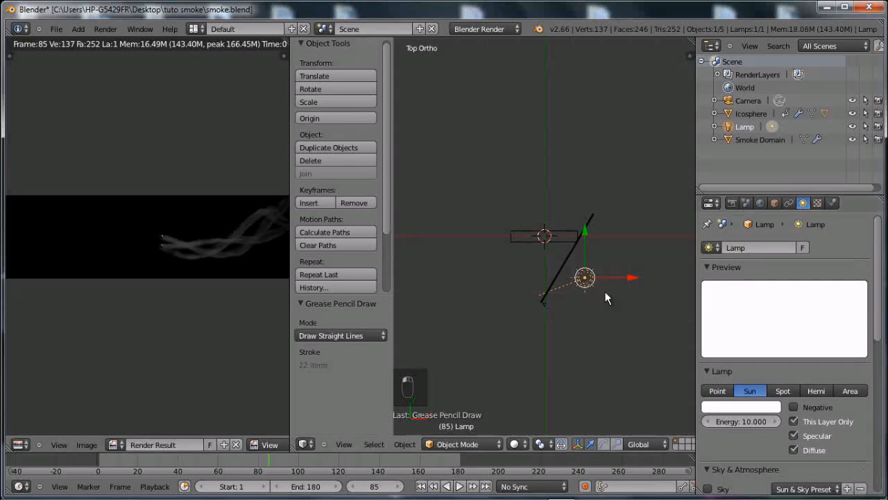
- Rotate the sun lamp about 49° in top view and duplicate it behind the domain, offset about -23.8 in X and 27 in Y
key(r)
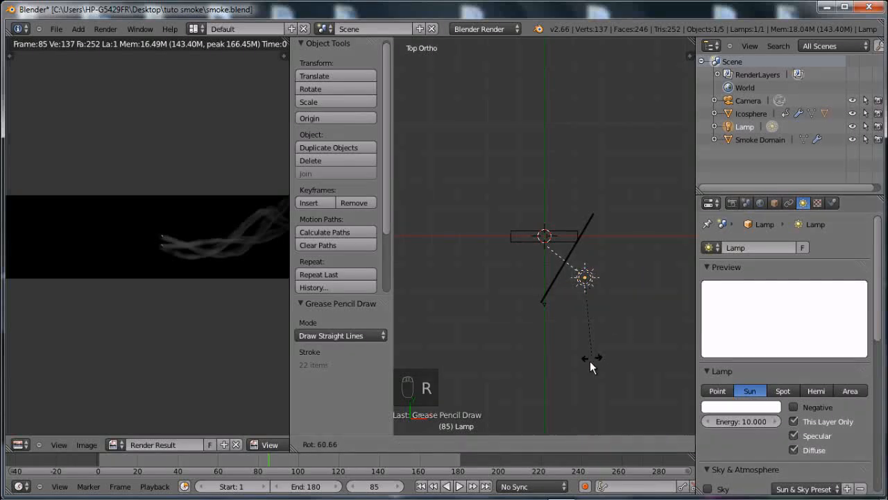
click(608, 355)
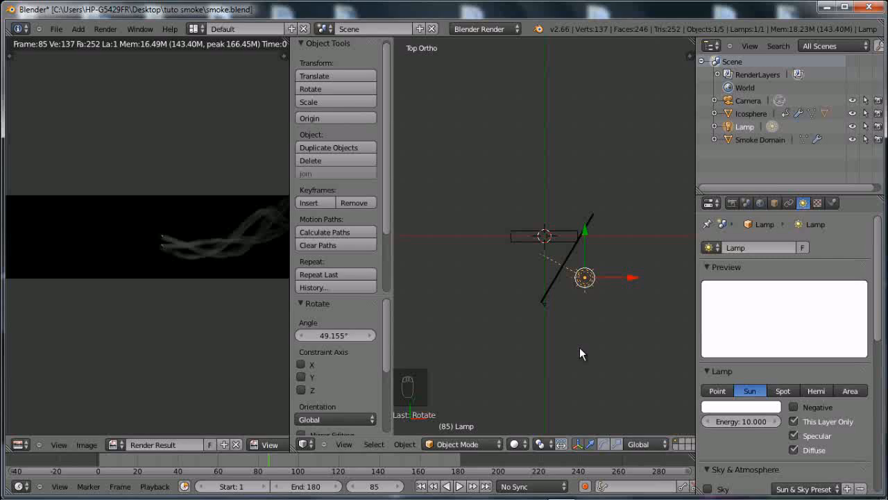
key(shift+d)
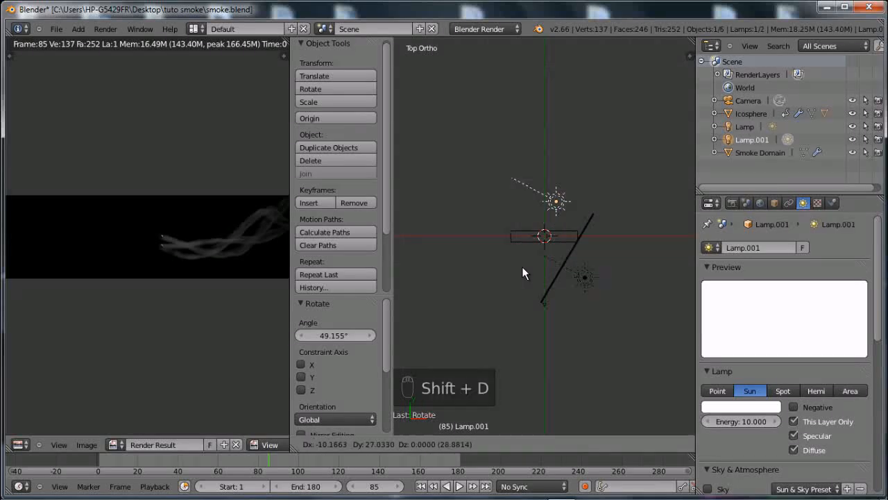
click(502, 275)
- Lower the duplicated sun lamp's energy to 0.520
click(741, 420)
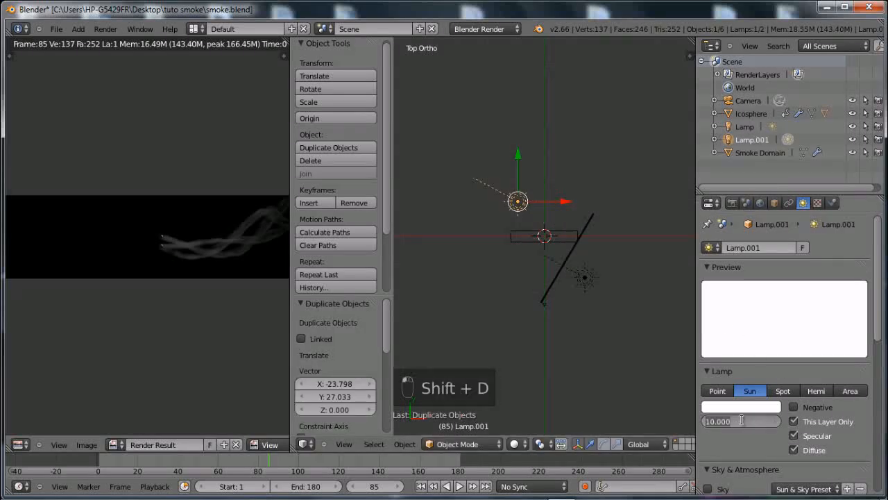
text(1)
key(Return)
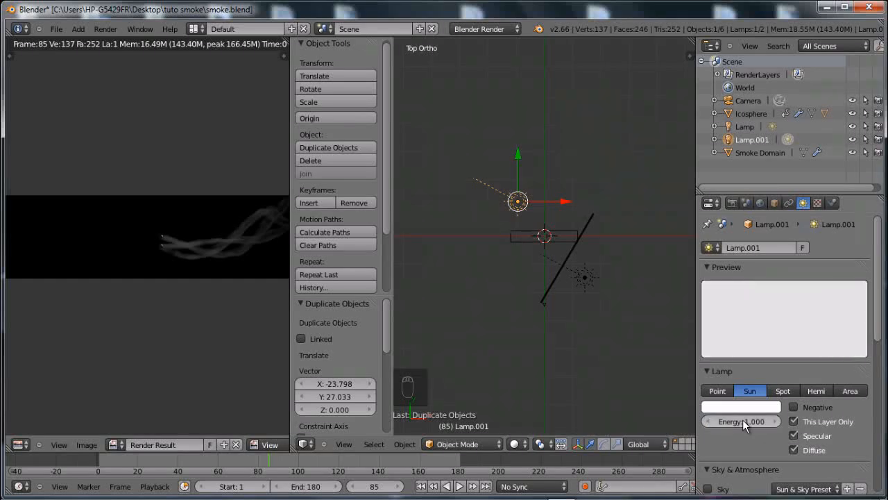
drag(753, 423, 738, 424)
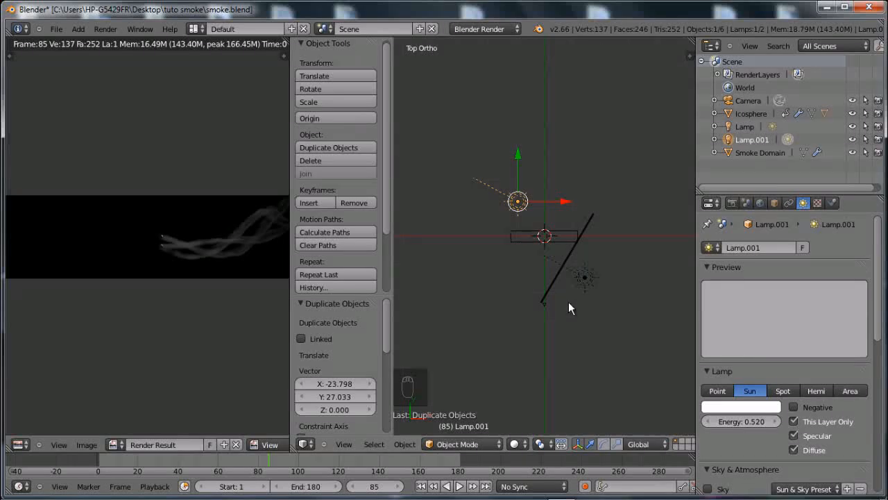
- Rotate the duplicated sun lamp about 226° in top view and about 88° in right view
key(r)
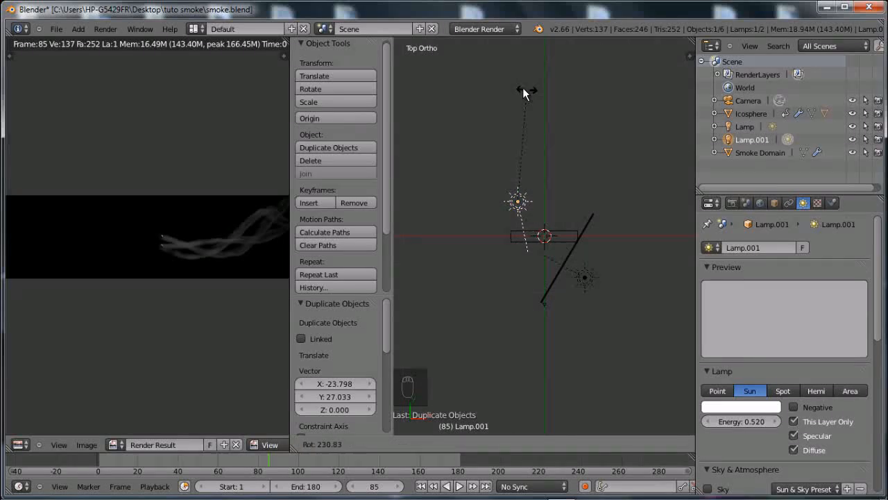
click(517, 88)
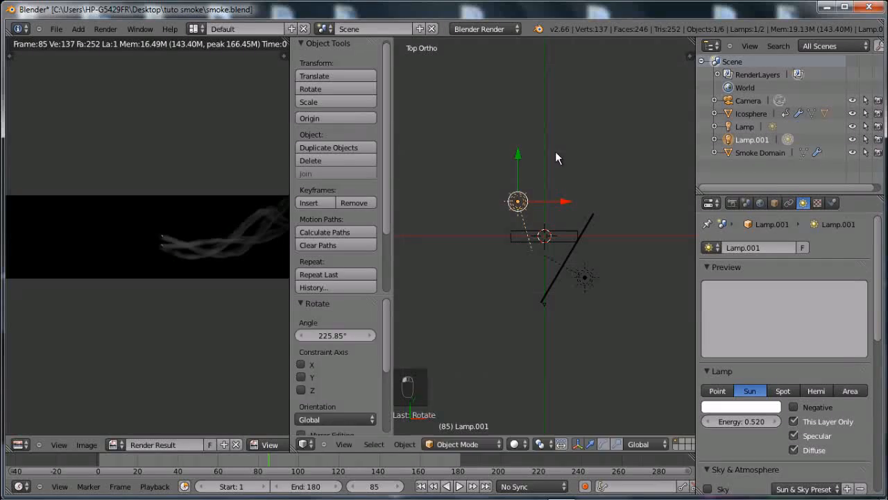
key(KP_3)
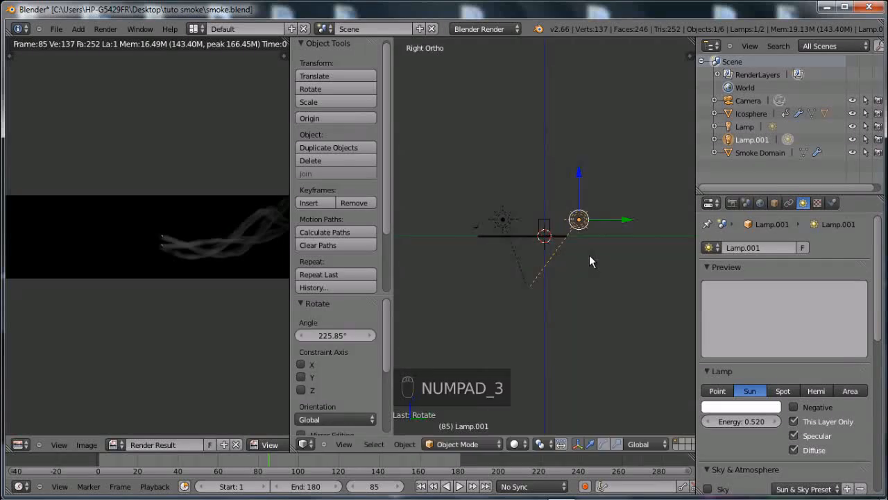
key(r)
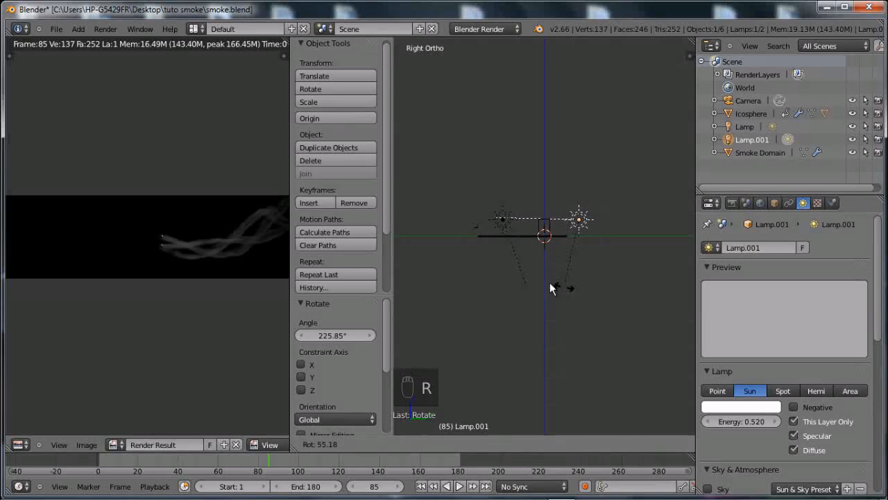
click(527, 273)
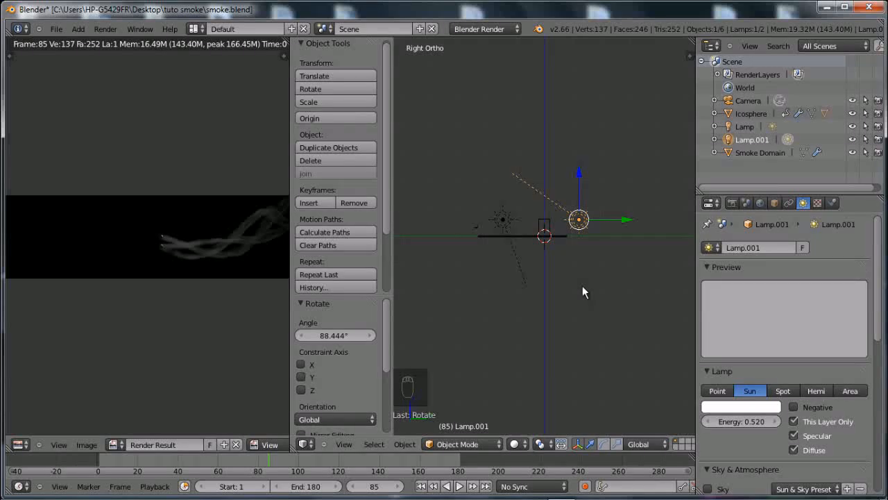
- Render frame 85 with both sun lamps and examine the smoke trails up close
key(KP_0)
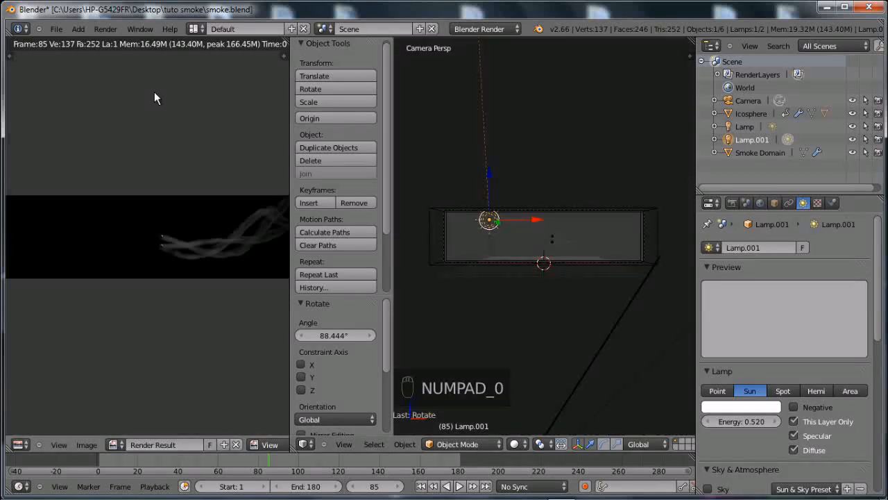
click(107, 29)
click(121, 39)
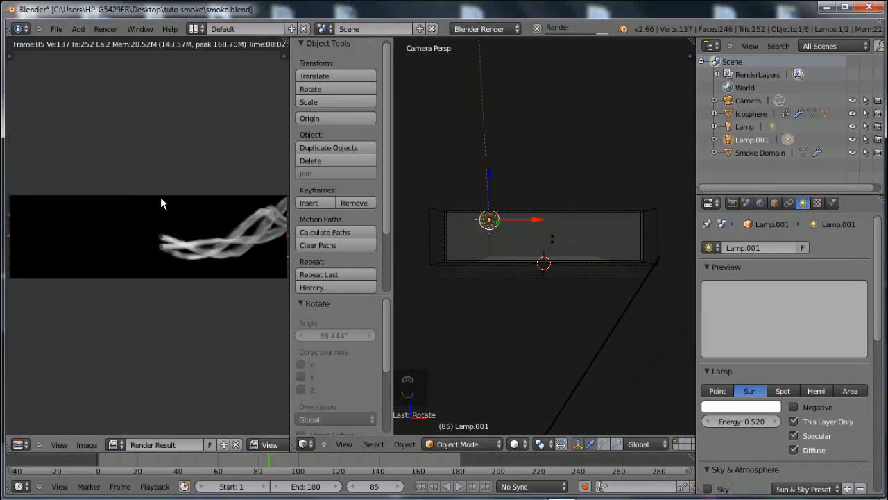
scroll(196, 249, up, 2)
middle_drag(172, 271, 192, 280)
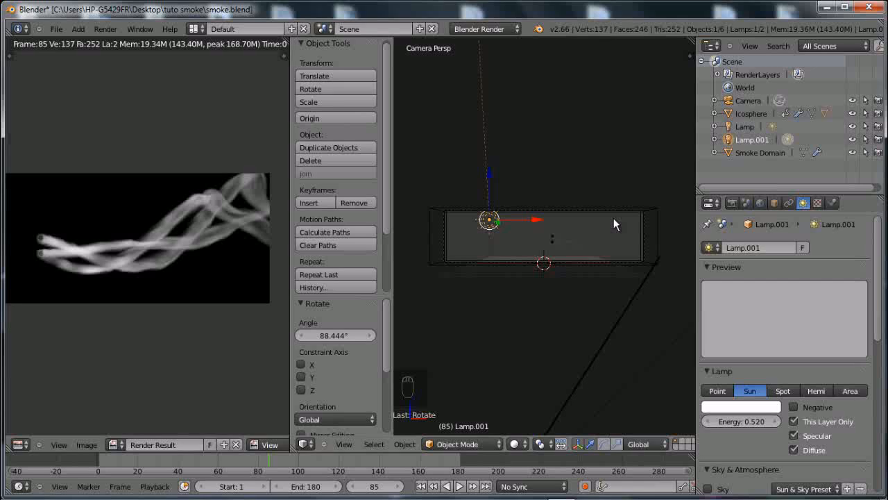
- Set the density scale of the smoke domain's volume material to 1.5
right_click(658, 217)
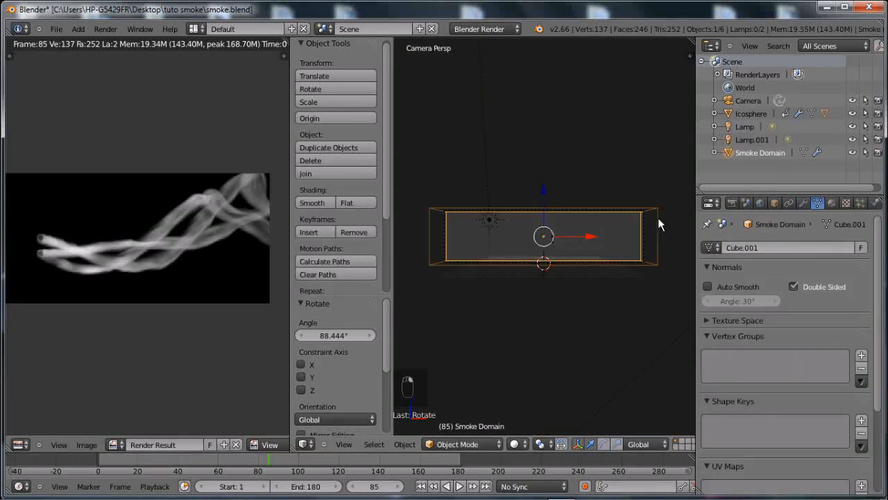
click(832, 203)
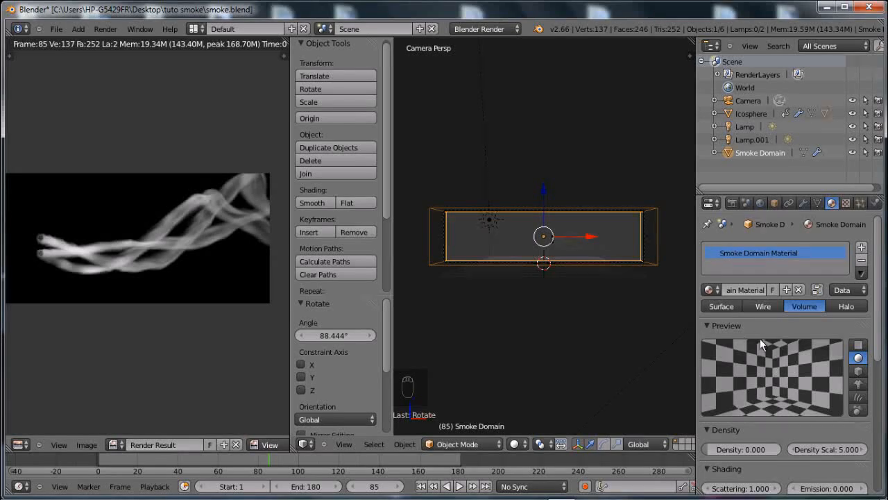
scroll(761, 338, down, 3)
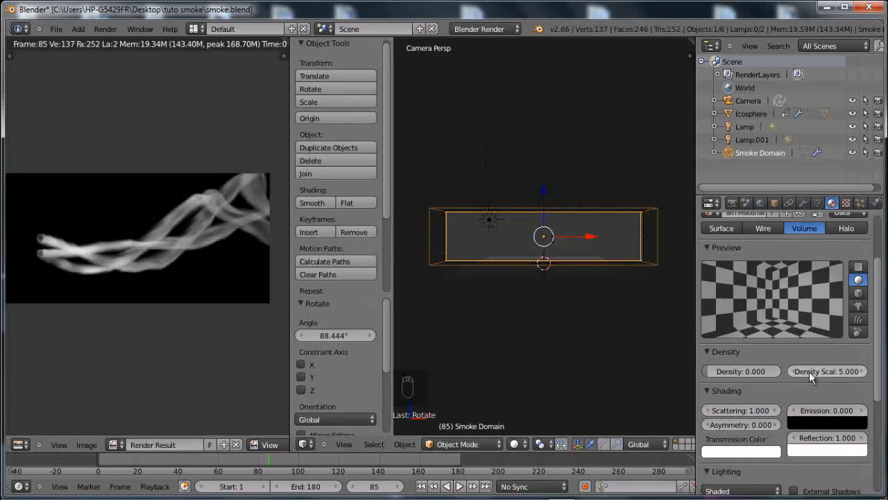
click(838, 372)
text(1.5)
key(Return)
scroll(838, 371, down, 1)
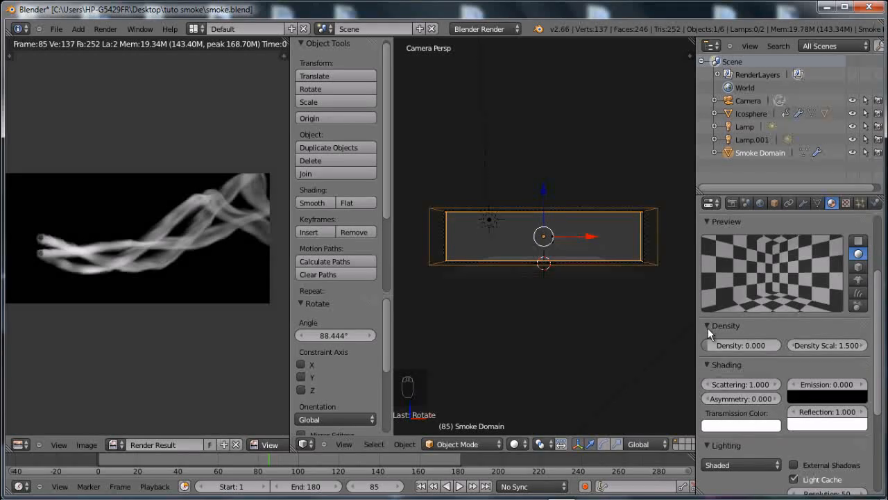
- Set the smoke domain material's scattering to 8
click(739, 385)
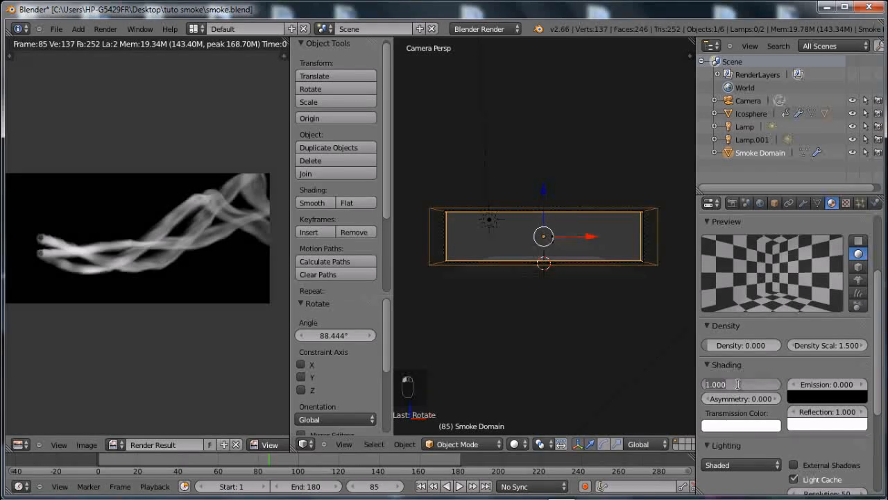
text(8)
key(Return)
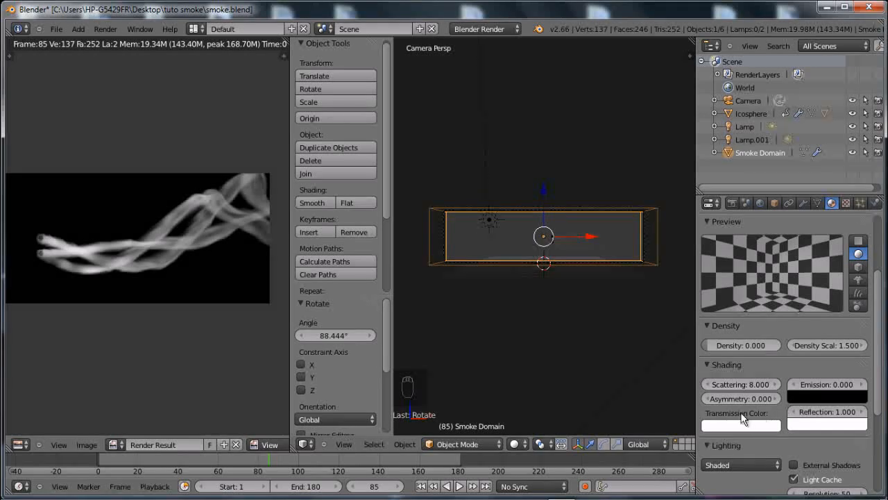
- Set the light cache resolution of the smoke domain material to 150
click(711, 365)
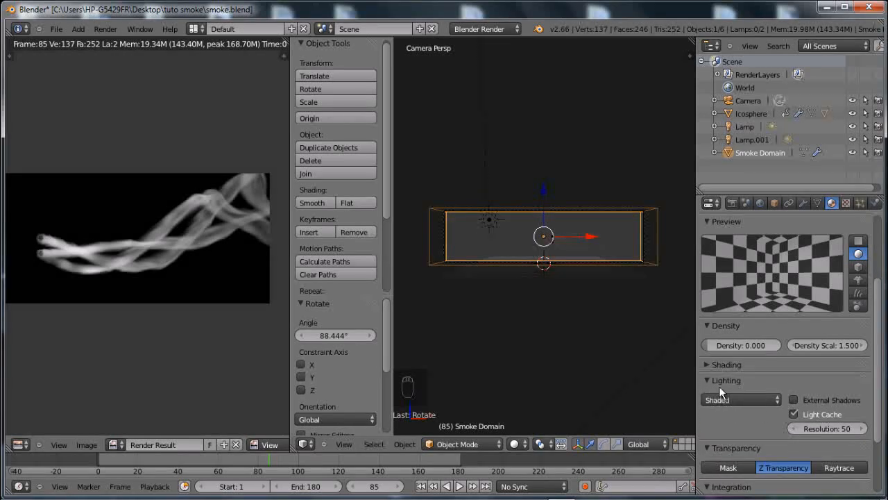
click(830, 430)
text(150)
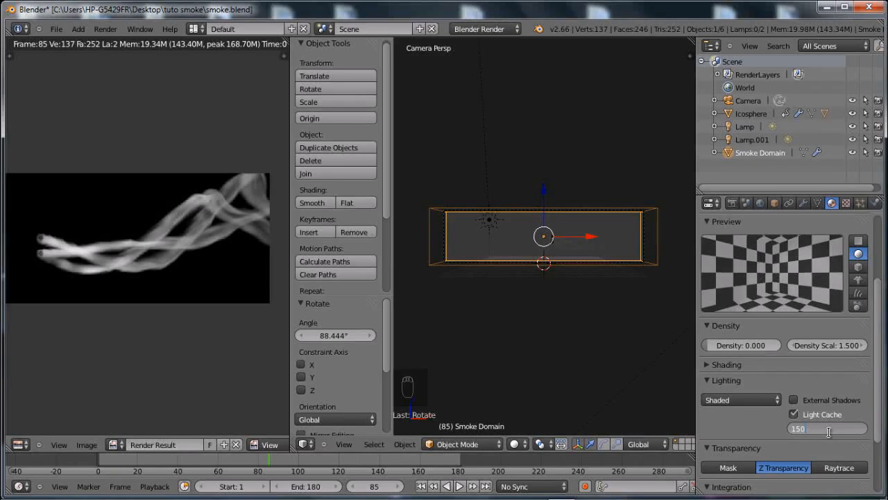
key(Return)
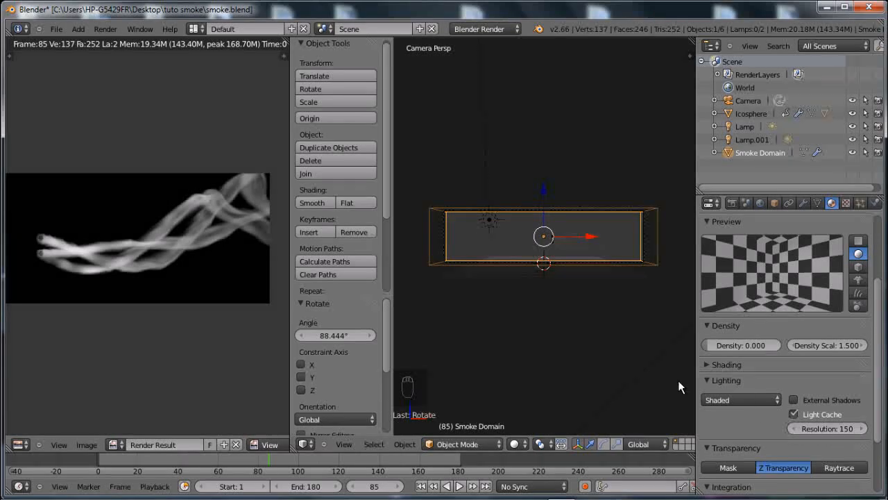
- Set the integration step size of the smoke domain material to 0.020
click(708, 380)
click(708, 436)
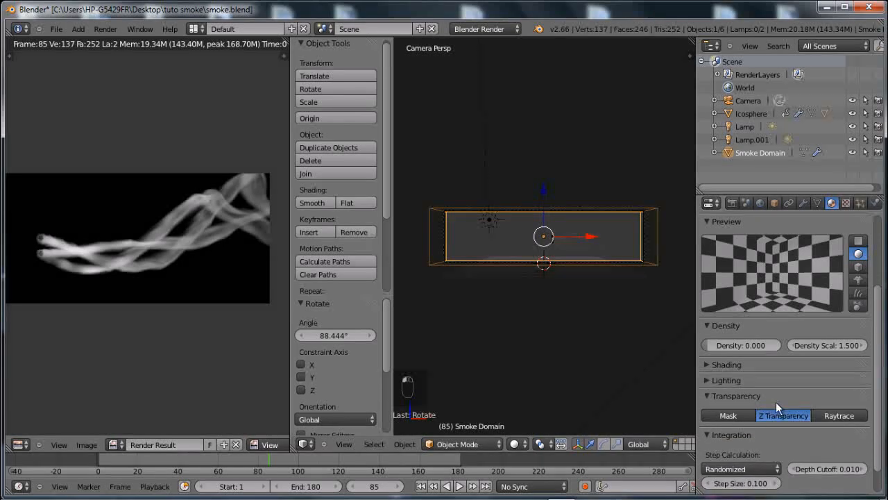
scroll(717, 397, down, 2)
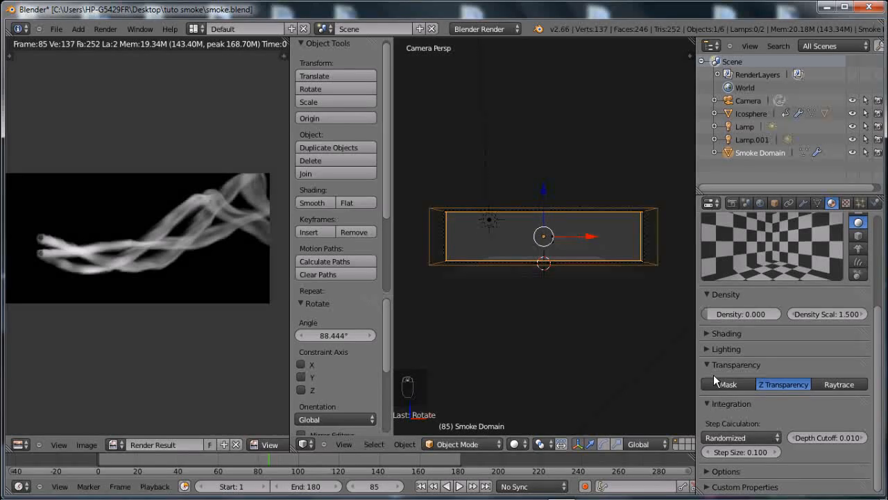
click(710, 367)
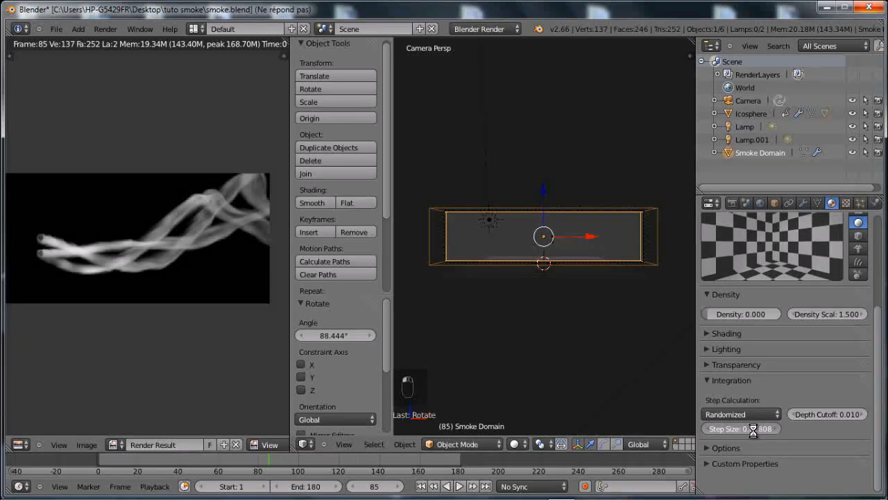
double_click(742, 428)
text(0.001214)
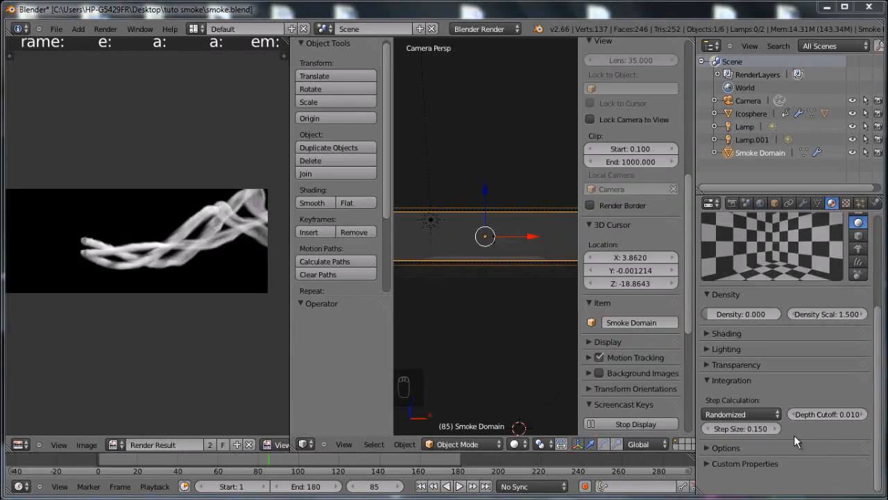
click(742, 428)
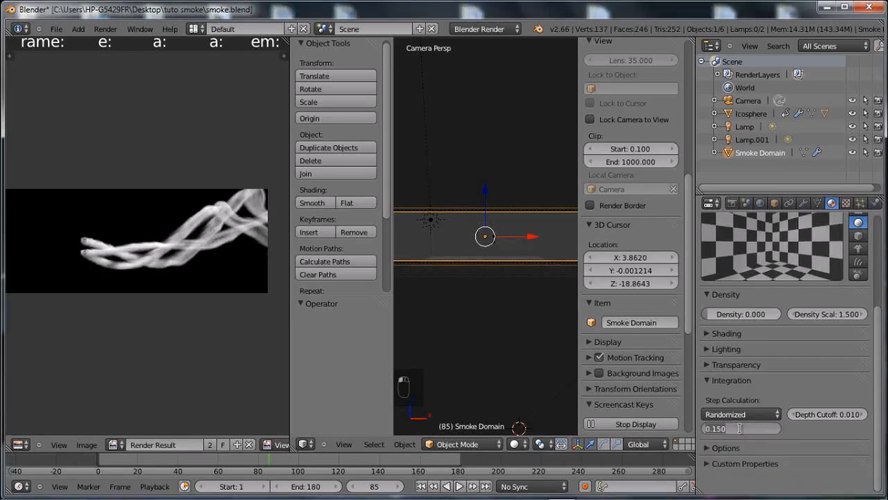
text(0.020)
key(Return)
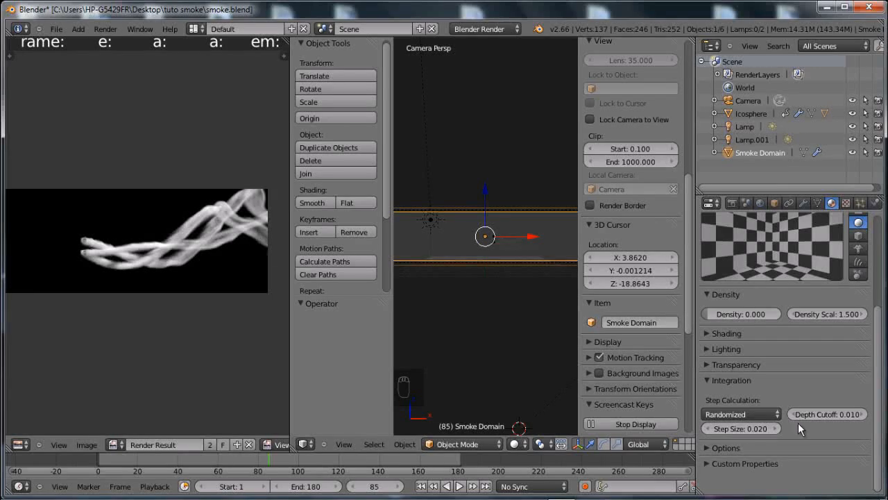
- Change the smoke domain material's step calculation from randomized to Constant and collapse its integration settings
click(719, 413)
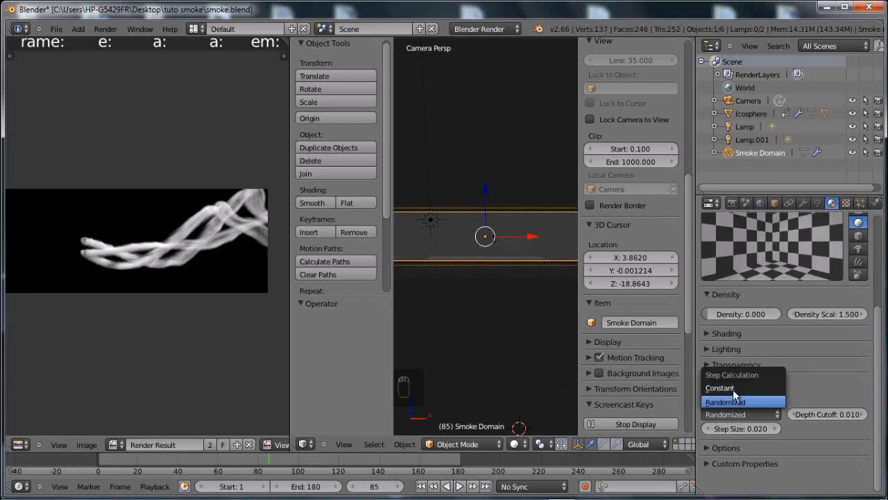
click(732, 388)
click(701, 380)
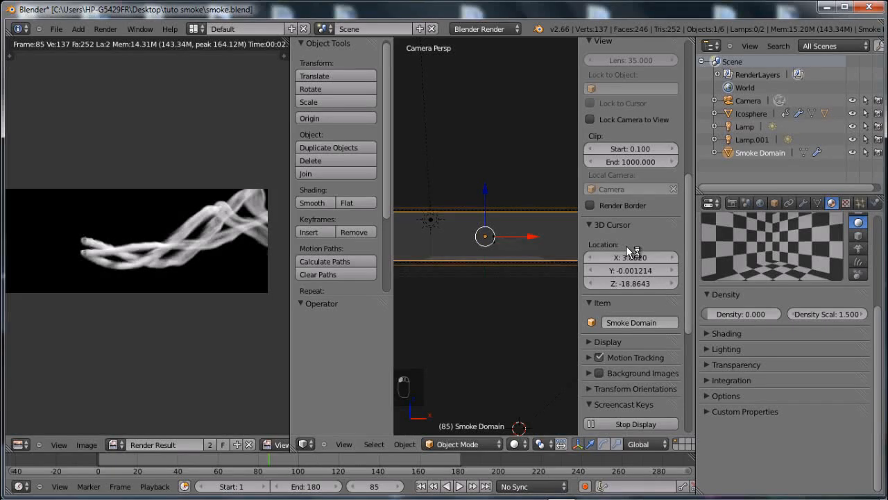
- Hide the viewport's properties shelf and render a still image of frame 85
key(n)
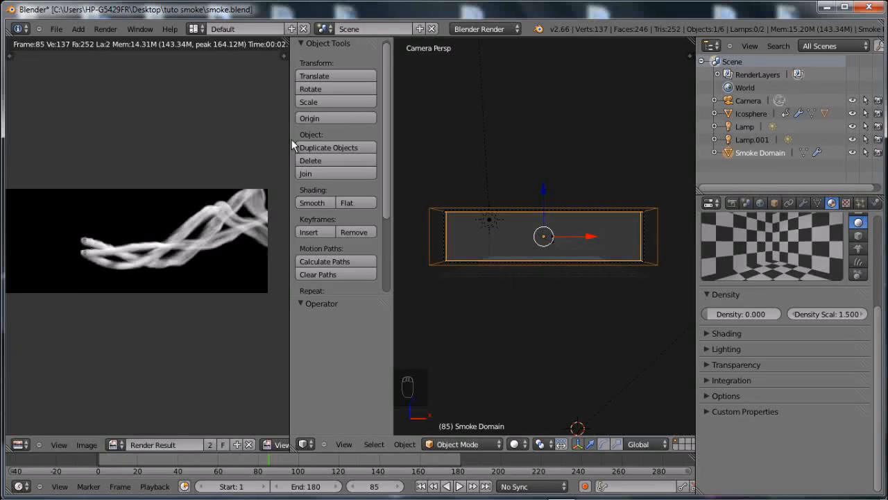
click(111, 31)
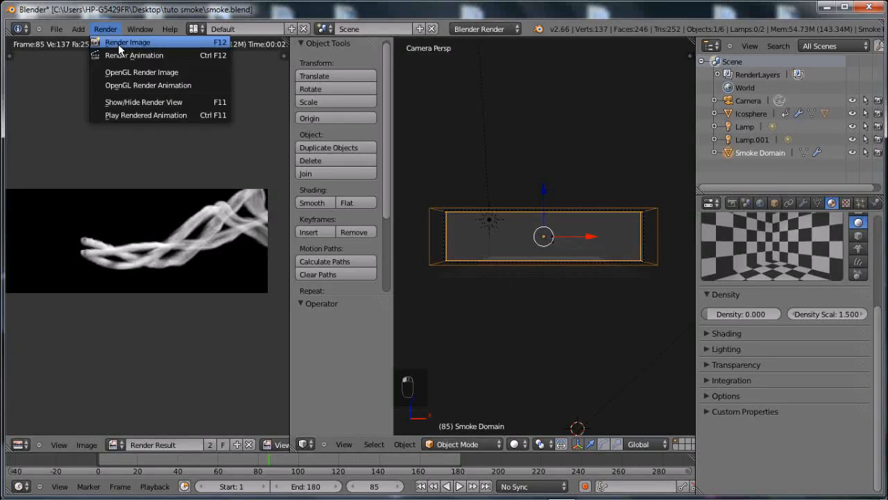
click(118, 43)
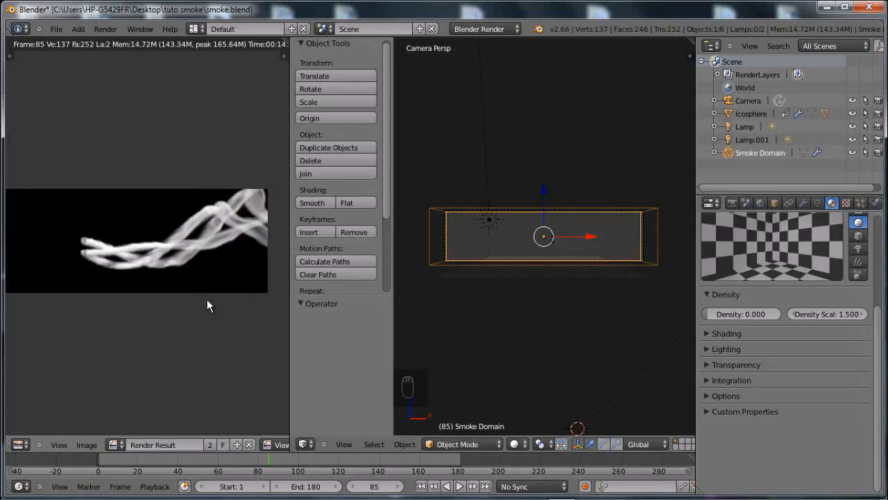
- Go to frame 131 and render it as a still image
click(363, 459)
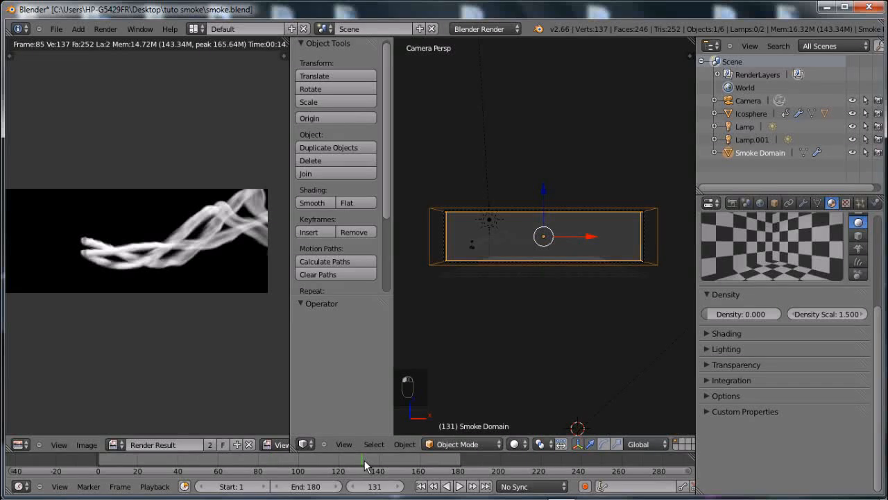
click(105, 29)
click(110, 43)
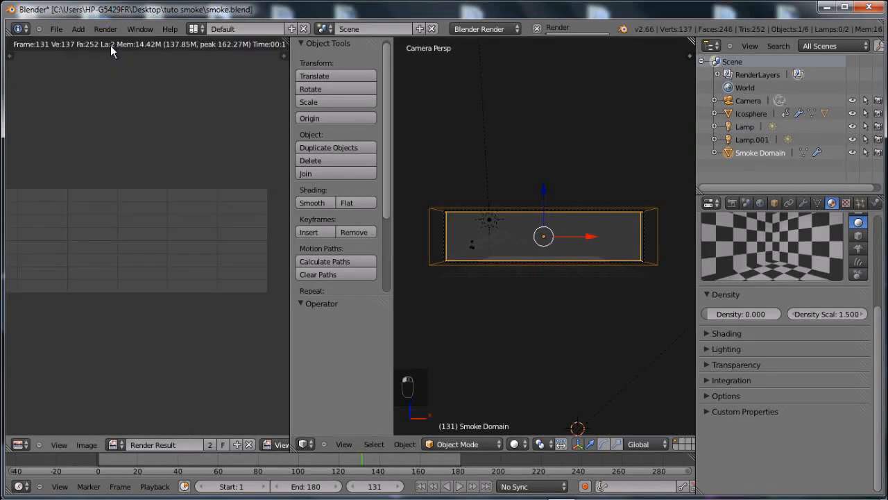
- Examine the rendered smoke strands of frame 131 up close, checking their brightness and detail
middle_drag(113, 276, 171, 247)
scroll(133, 278, down, 2)
scroll(176, 269, up, 1)
scroll(167, 269, down, 1)
scroll(98, 258, up, 2)
scroll(89, 257, up, 2)
middle_drag(141, 274, 227, 280)
scroll(170, 279, up, 2)
mouse_move(164, 278)
middle_down()
mouse_move(200, 280)
mouse_move(159, 280)
middle_up()
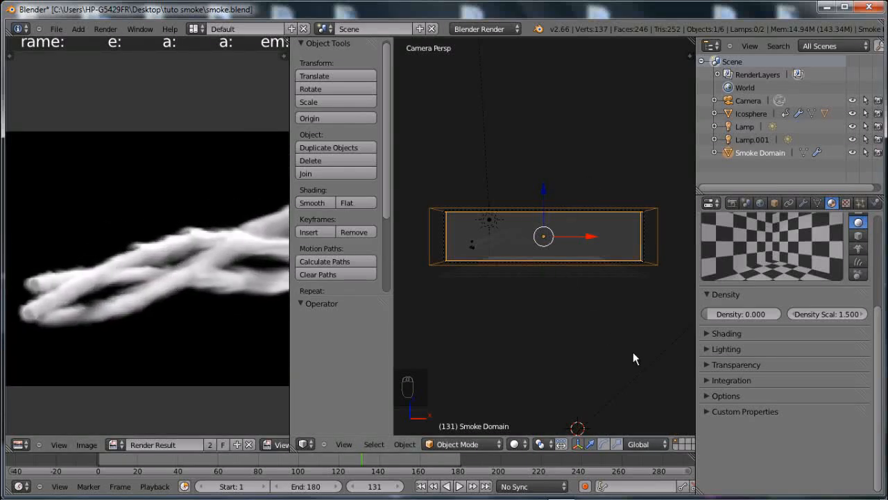
- Set the energy of the sun lamp in front of the smoke domain to 8
key(KP_7)
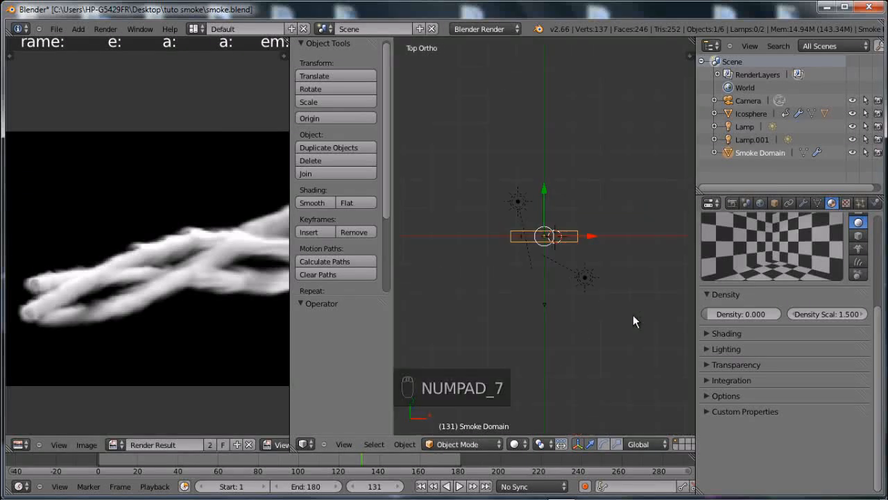
right_click(588, 277)
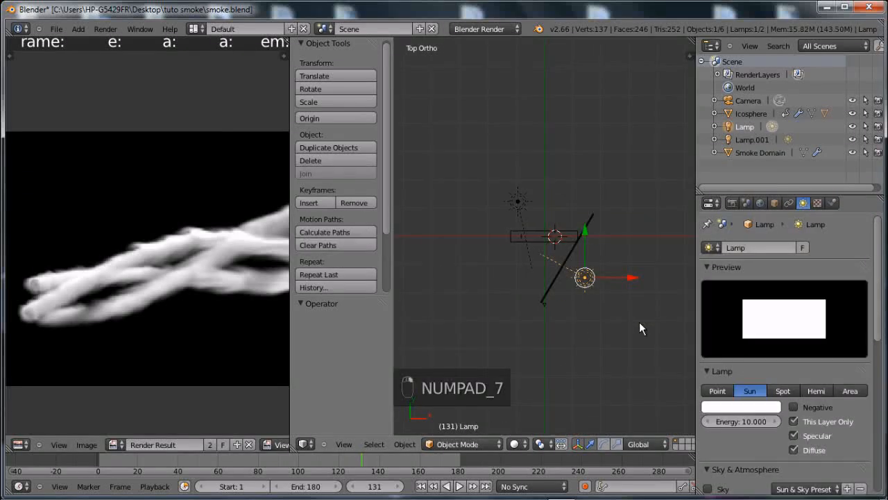
click(749, 421)
text(8)
key(Return)
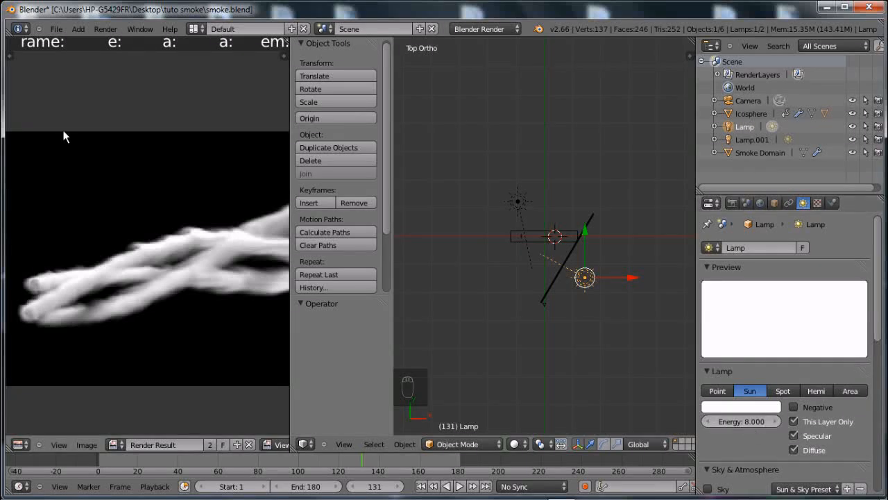
- Render frame 131 again with the adjusted sun lamp and inspect the smoke
click(107, 31)
click(114, 41)
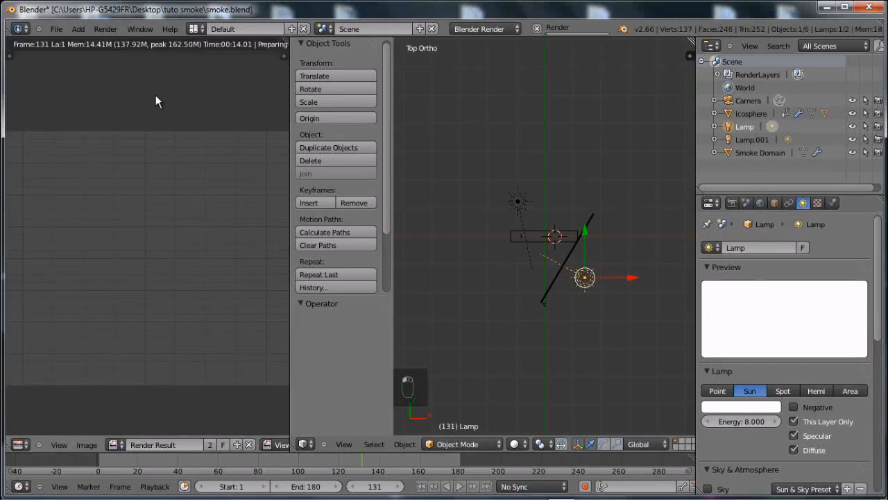
middle_drag(222, 286, 189, 281)
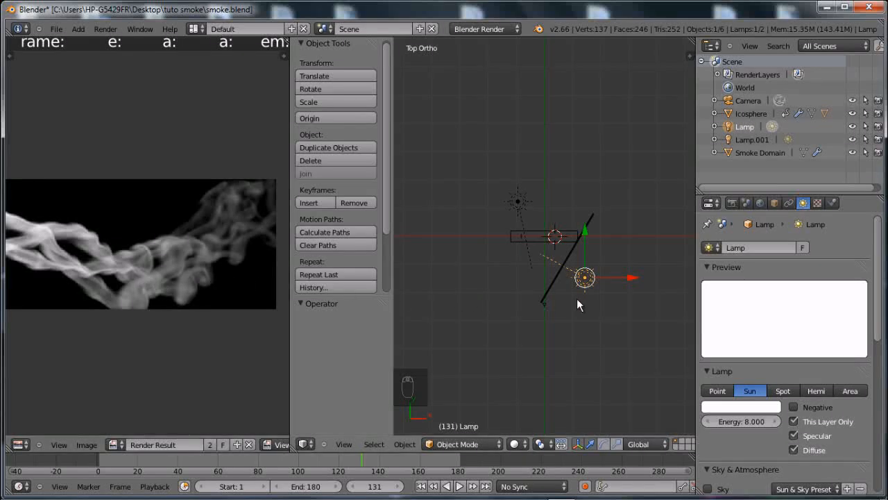
- Return to the camera view and snap the 3D cursor to the scene center
key(KP_0)
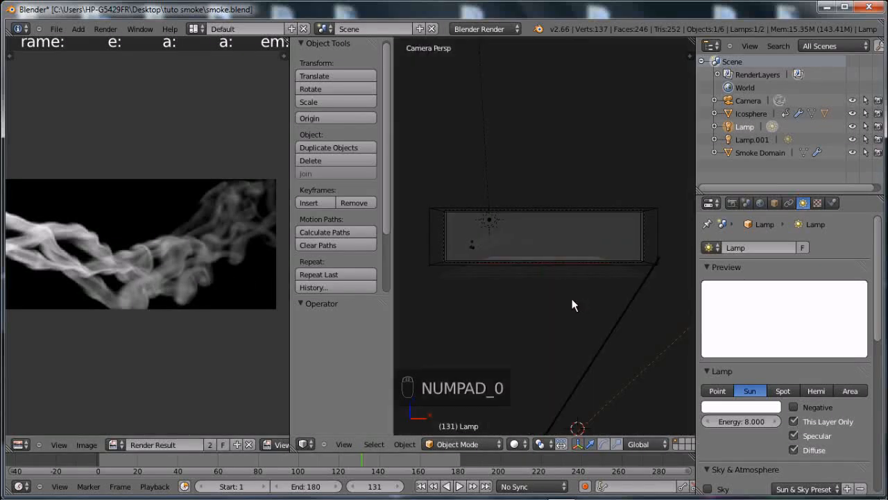
scroll(571, 293, up, 1)
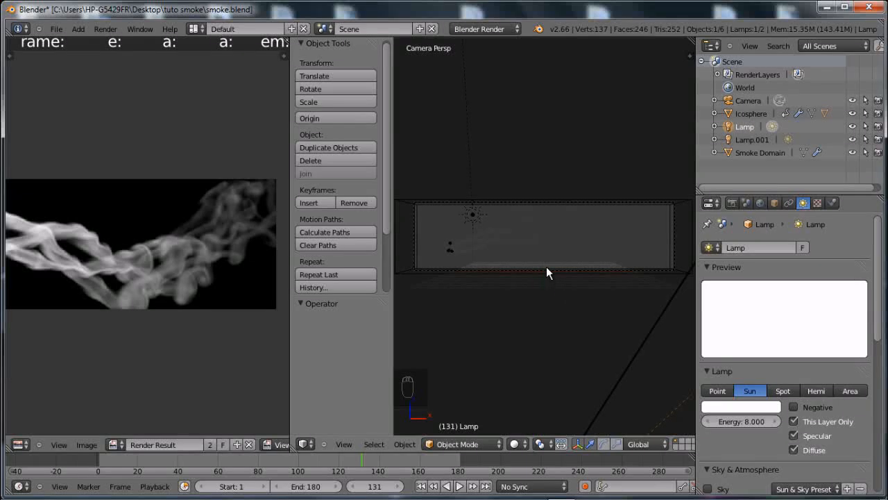
key(shift+a)
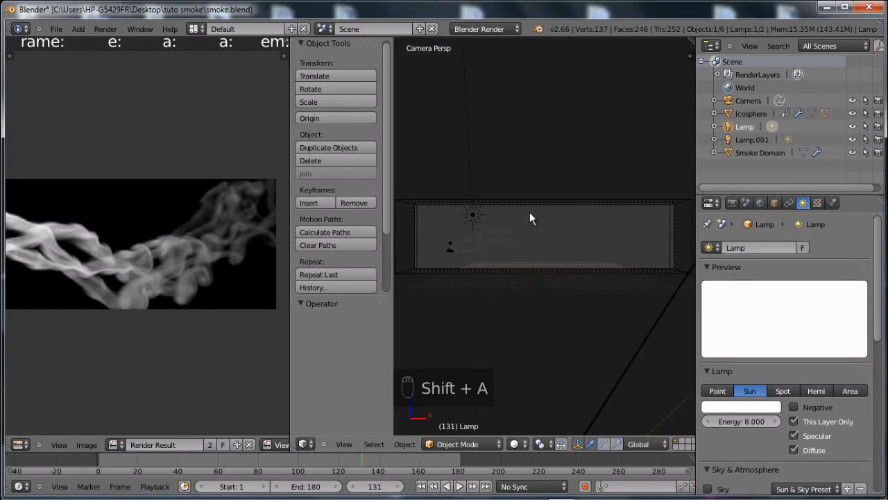
key(shift+s)
key(shift+s)
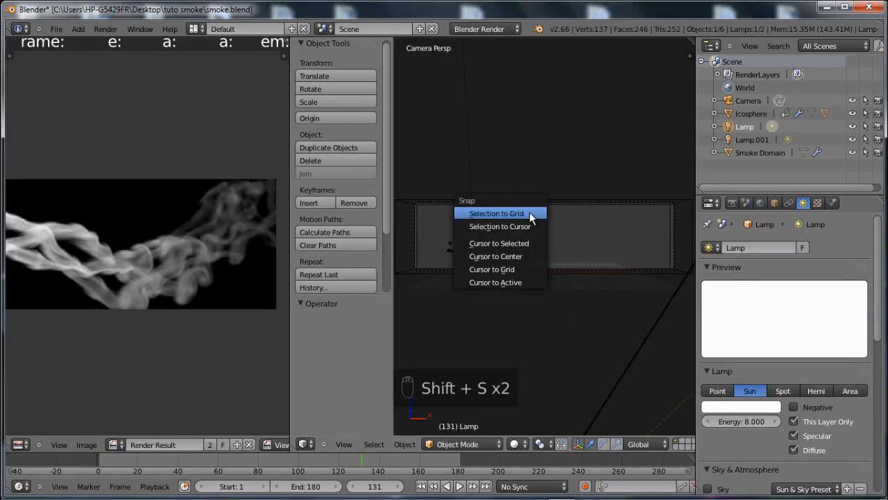
click(526, 255)
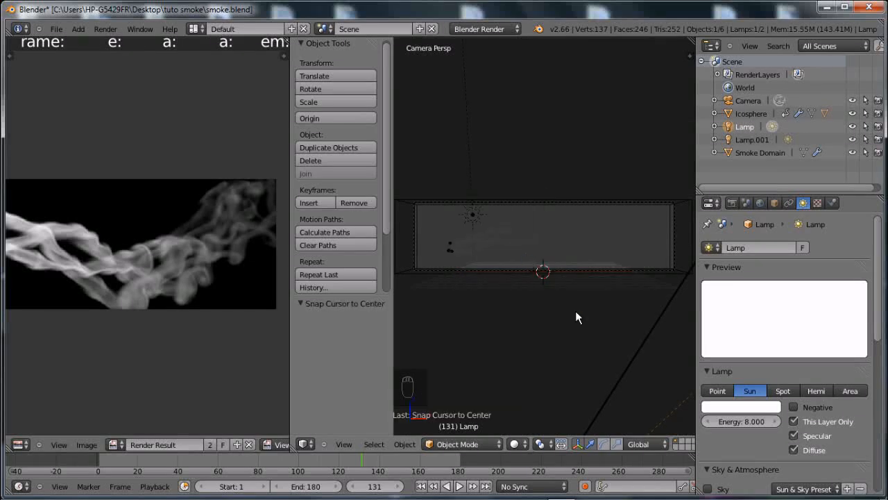
- Add a plane at the 3D cursor and scale it along X by about 12.7
key(shift+a)
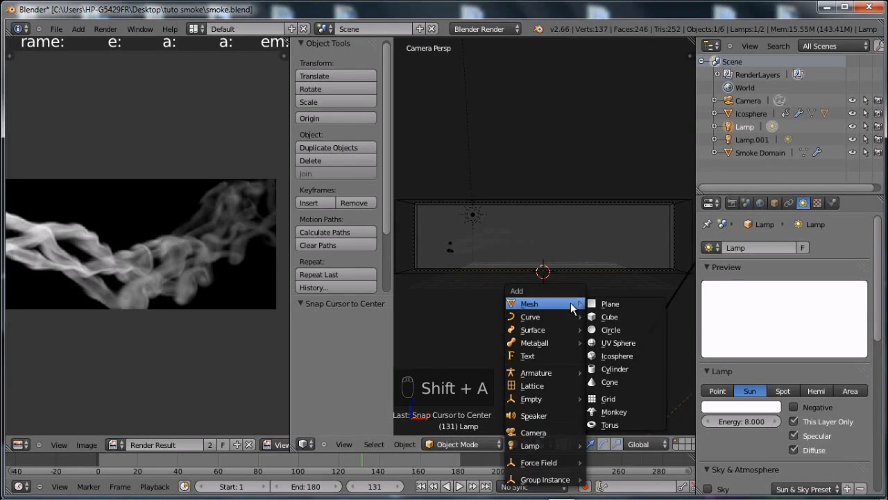
click(643, 307)
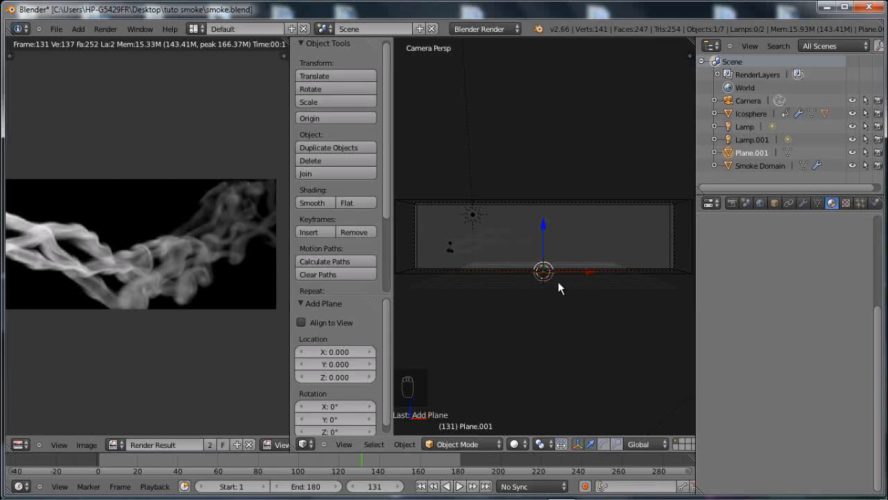
key(s)
key(x)
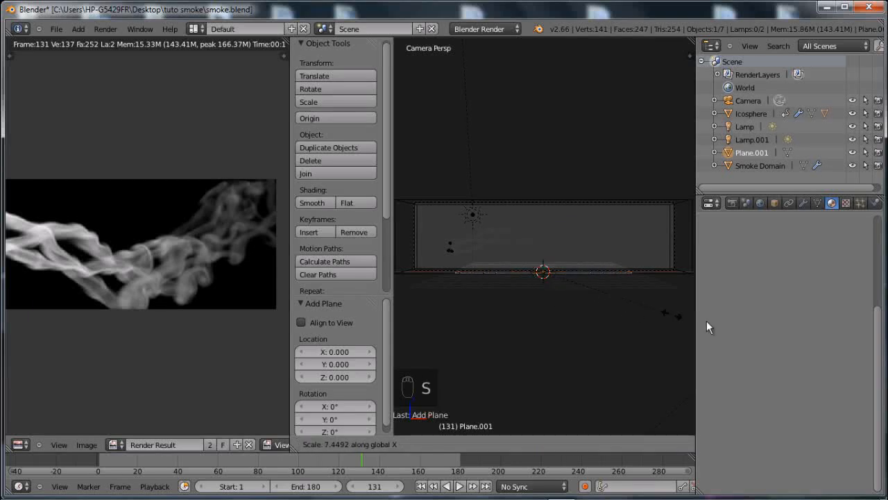
click(769, 323)
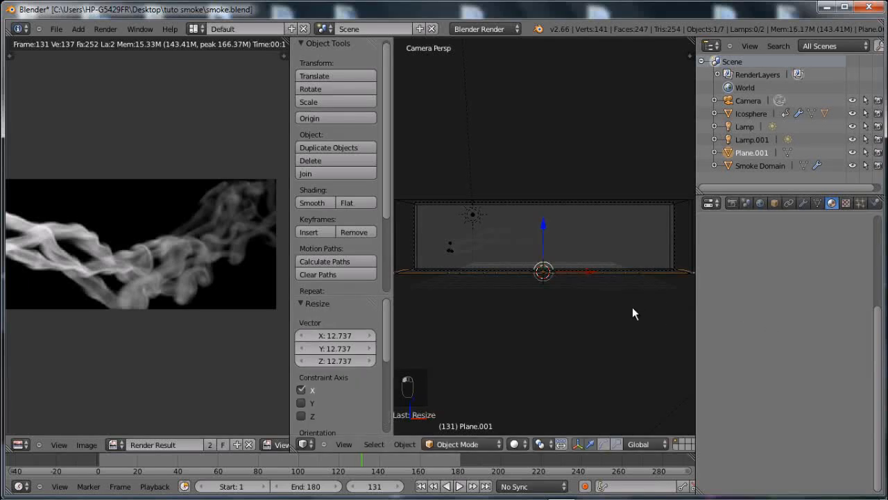
- Using edge selection in the top view, move the plane's rear long edge back along Y past the smoke domain
key(KP_3)
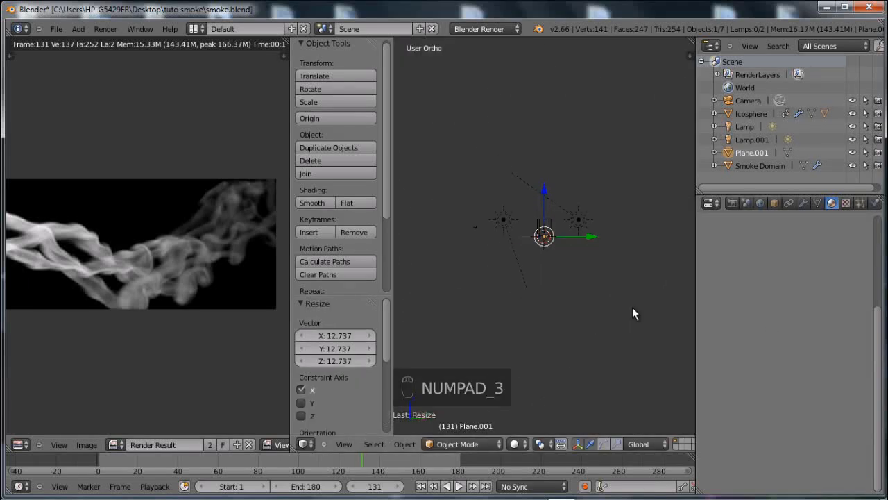
scroll(632, 307, up, 7)
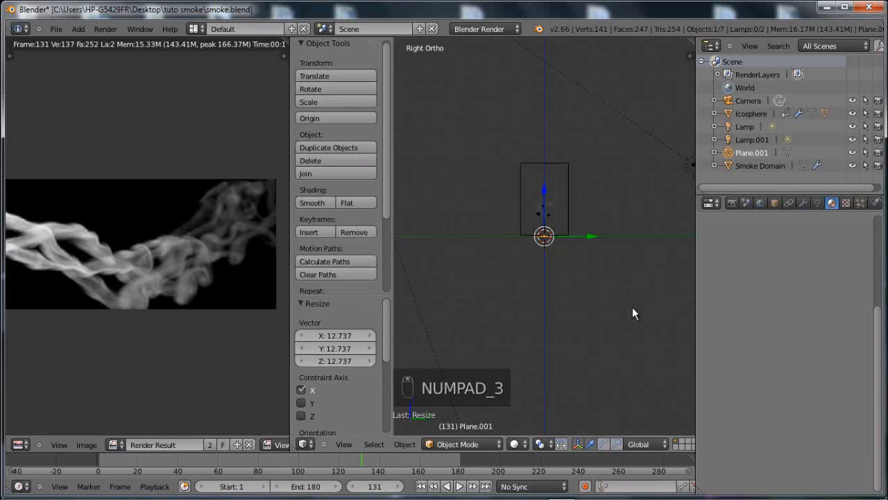
key(Tab)
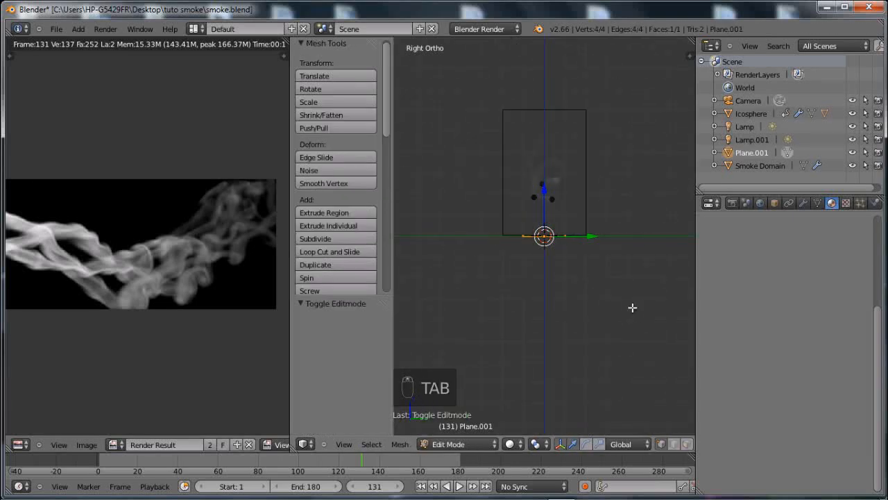
key(KP_7)
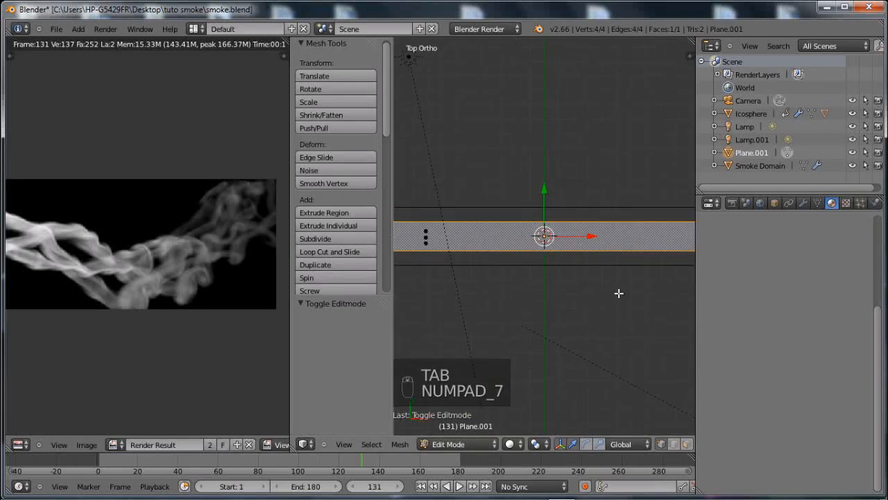
key(ctrl+Tab)
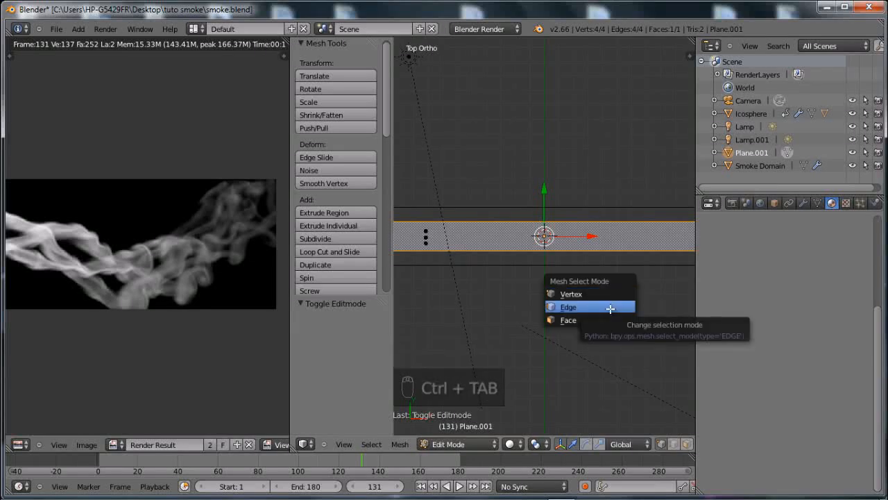
click(610, 309)
right_click(596, 223)
scroll(602, 286, down, 2)
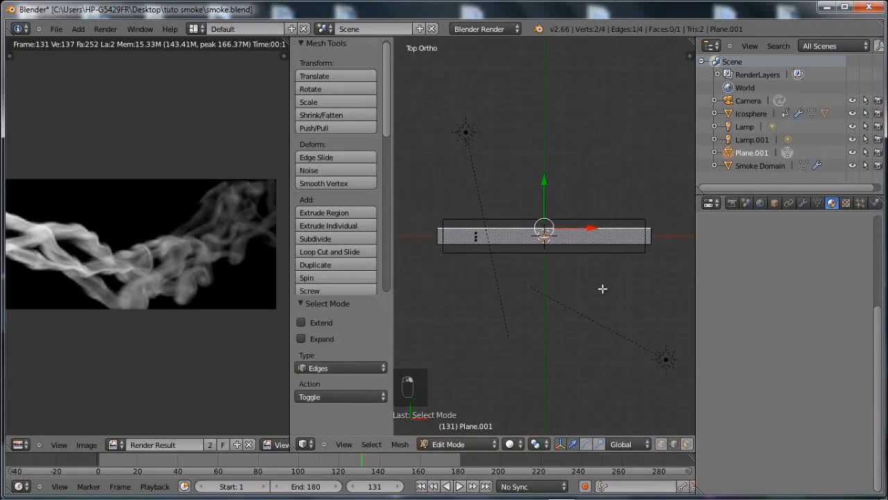
scroll(597, 257, up, 3)
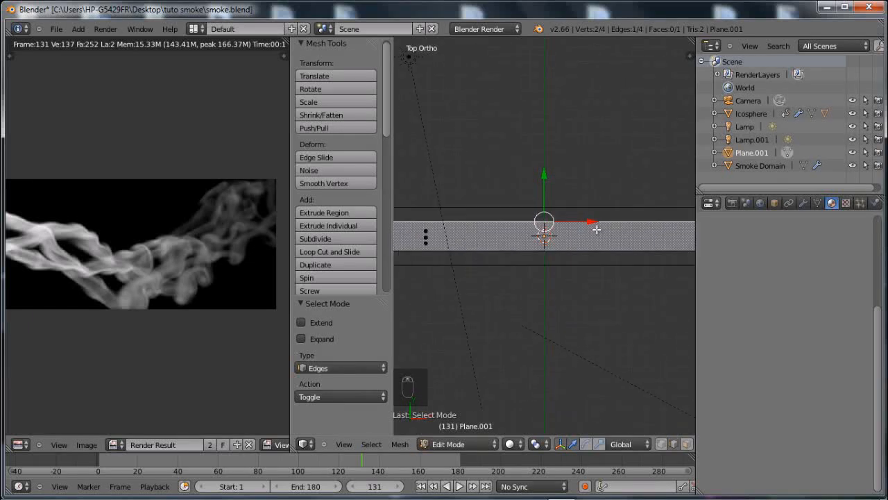
drag(541, 168, 541, 154)
scroll(579, 216, down, 2)
key(Tab)
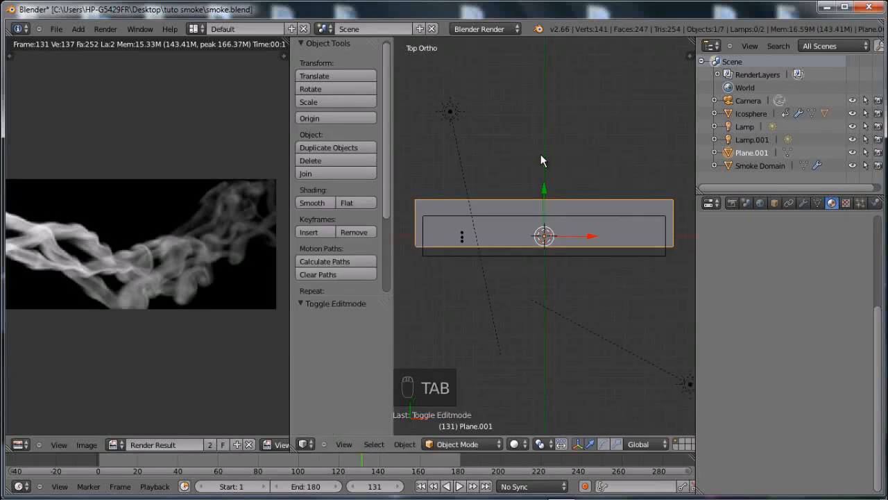
- In the right side view, extrude the plane's rear edge diagonally up and back, and shift the new edge about 0.194 along Y
key(Tab)
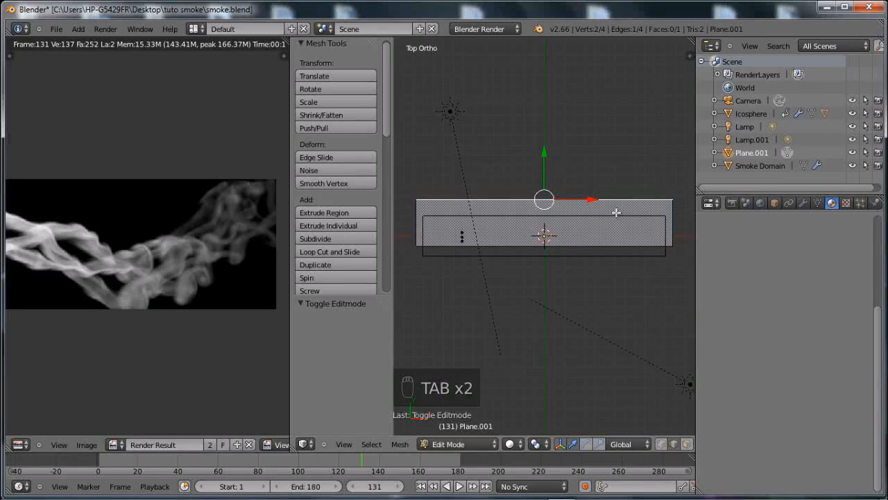
key(KP_3)
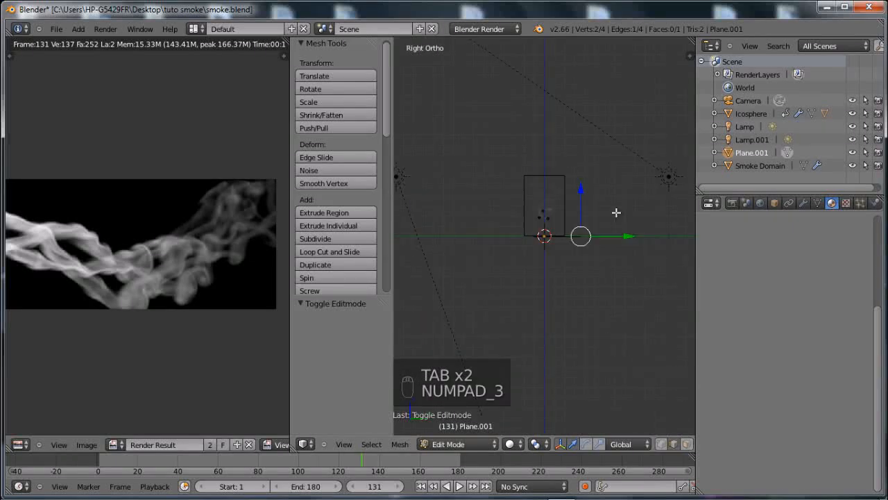
scroll(666, 286, up, 4)
shift+middle_drag(649, 269, 545, 264)
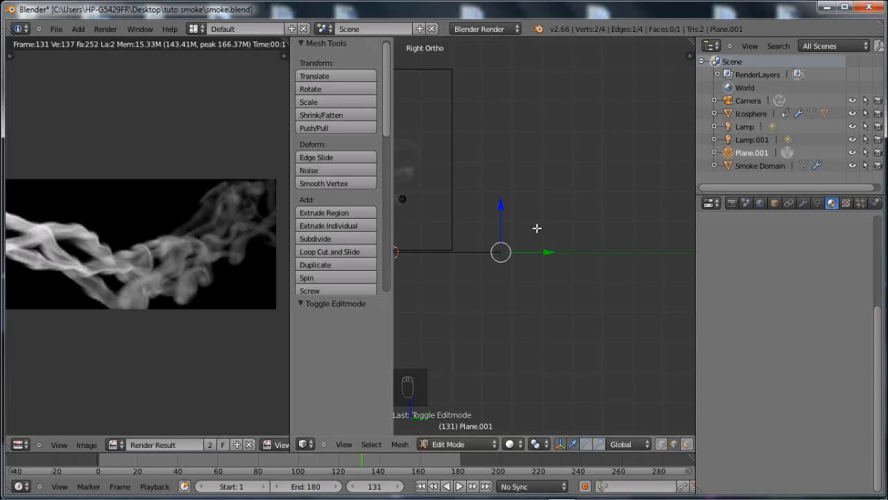
key(ctrl)
ctrl+click(589, 137)
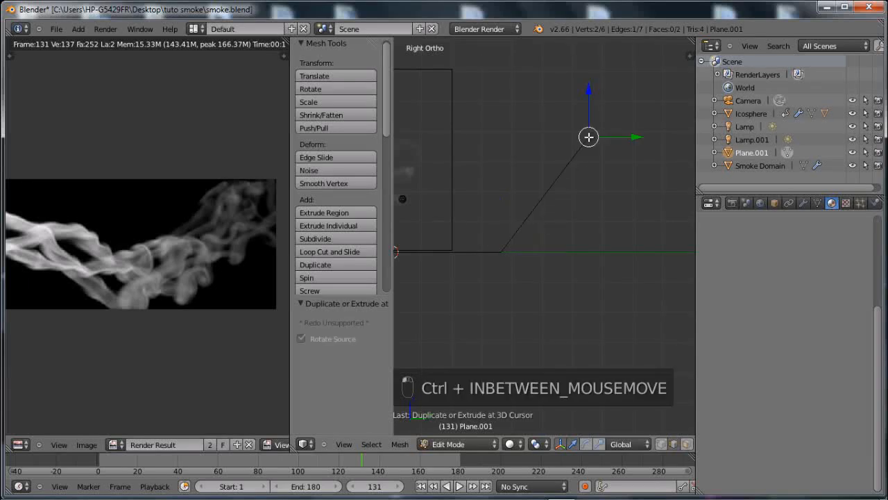
key(g)
key(y)
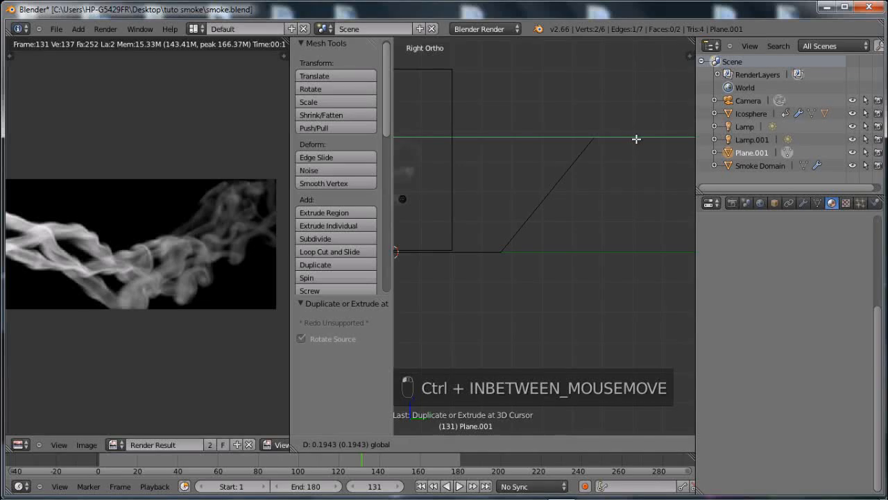
click(633, 143)
- Check the backdrop from the camera, extrude its upper edge straight up past the smoke domain's height in side view, and leave Edit Mode
scroll(601, 206, down, 2)
scroll(542, 252, down, 2)
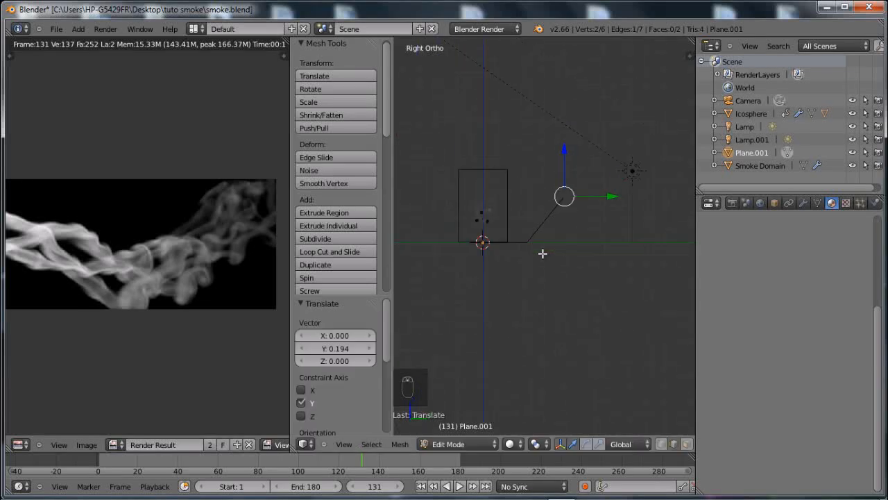
key(KP_0)
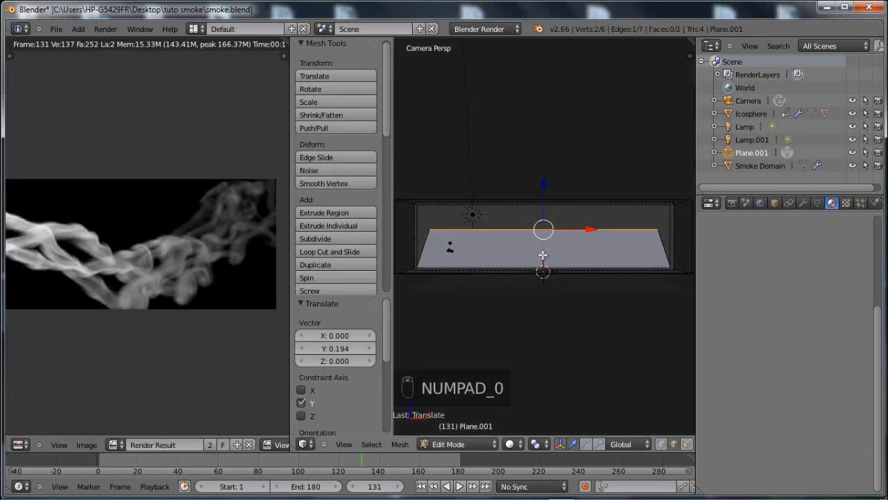
scroll(543, 255, up, 2)
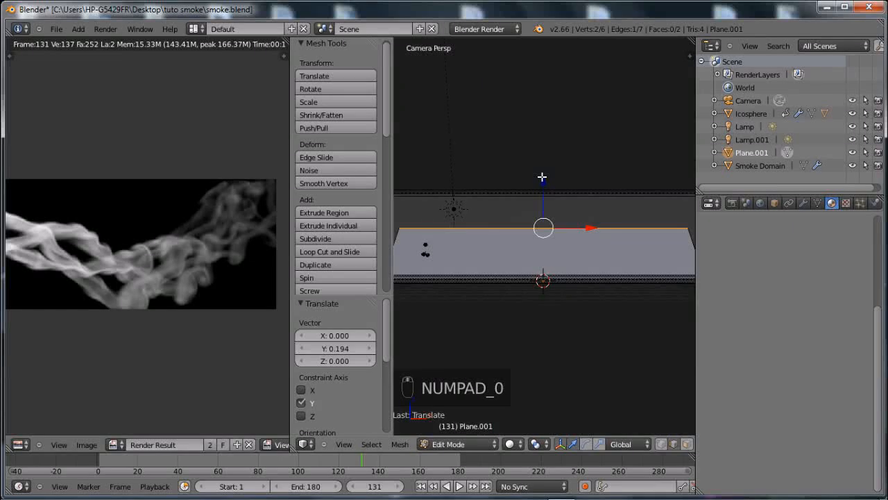
key(KP_3)
scroll(542, 177, up, 1)
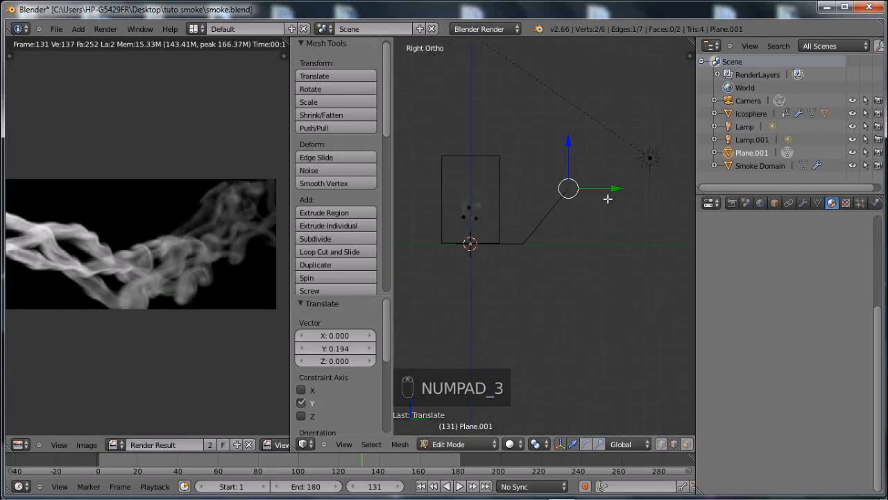
ctrl+click(569, 127)
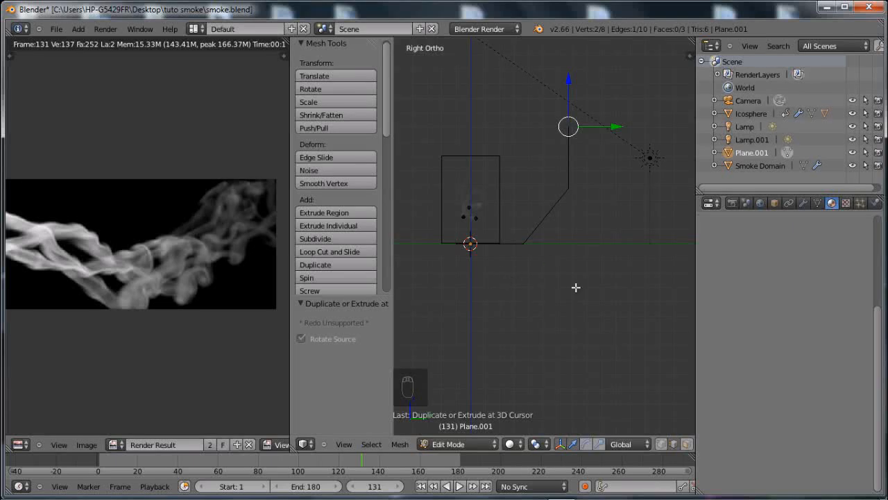
key(Tab)
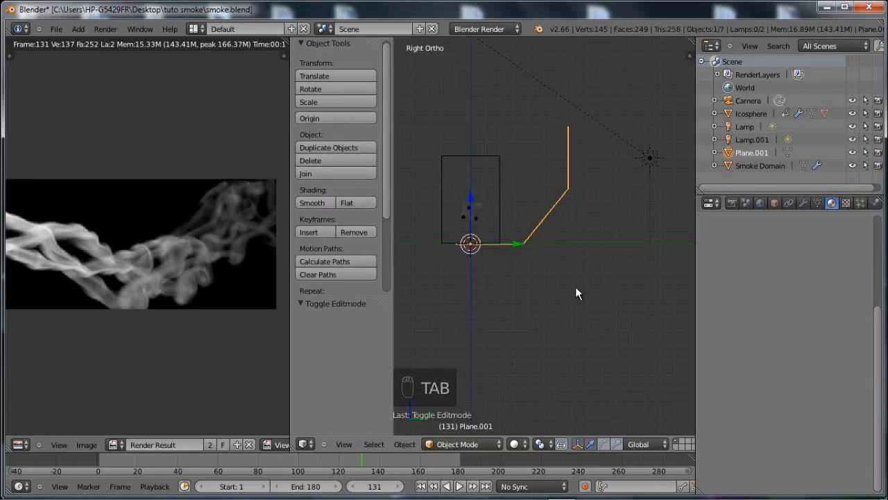
- In the camera view, scale the backdrop along X by about 1.247 so it extends beyond the smoke domain's sides
key(KP_0)
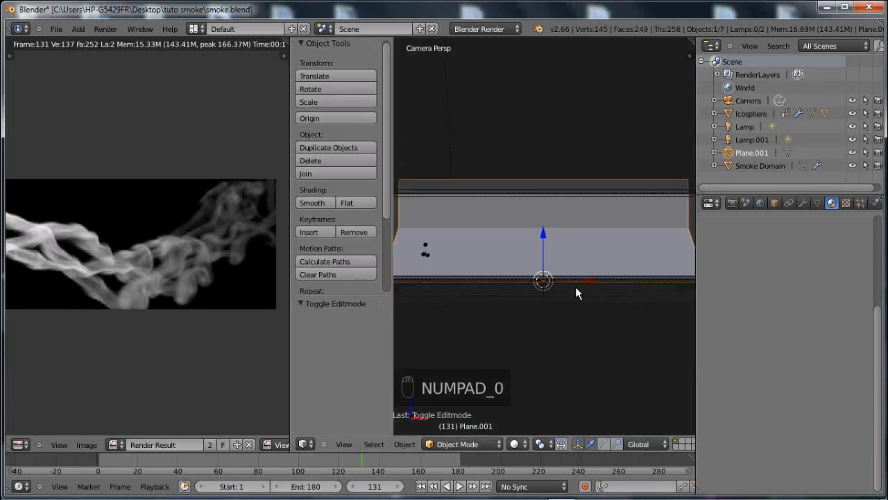
scroll(575, 287, down, 2)
key(s)
key(x)
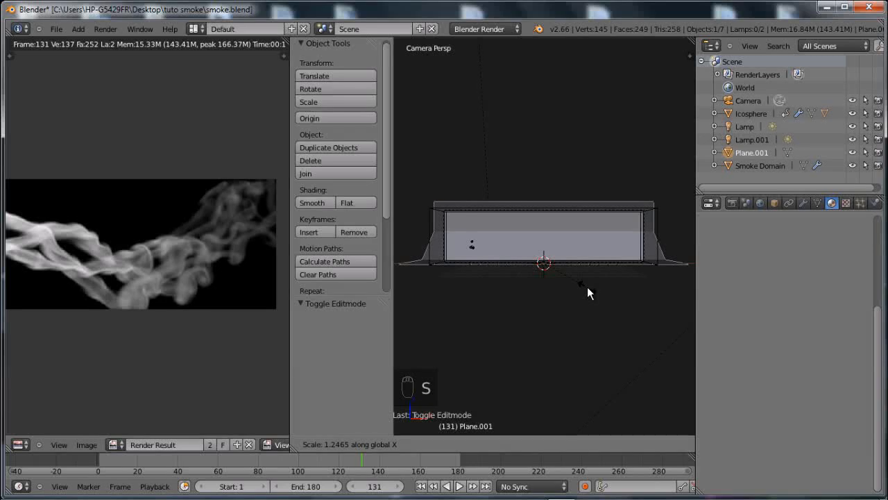
click(587, 287)
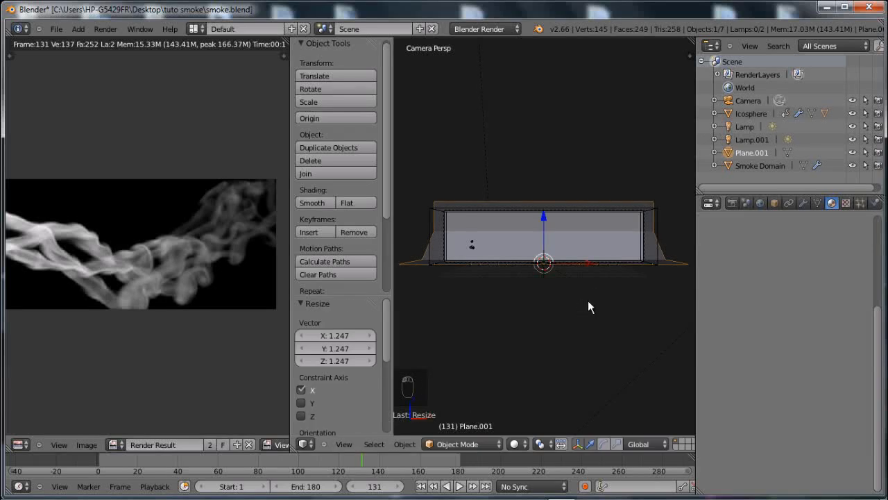
- Add a Subdivision Surface modifier to the backdrop plane
scroll(588, 302, up, 1)
scroll(588, 302, down, 1)
shift+middle_drag(592, 268, 589, 291)
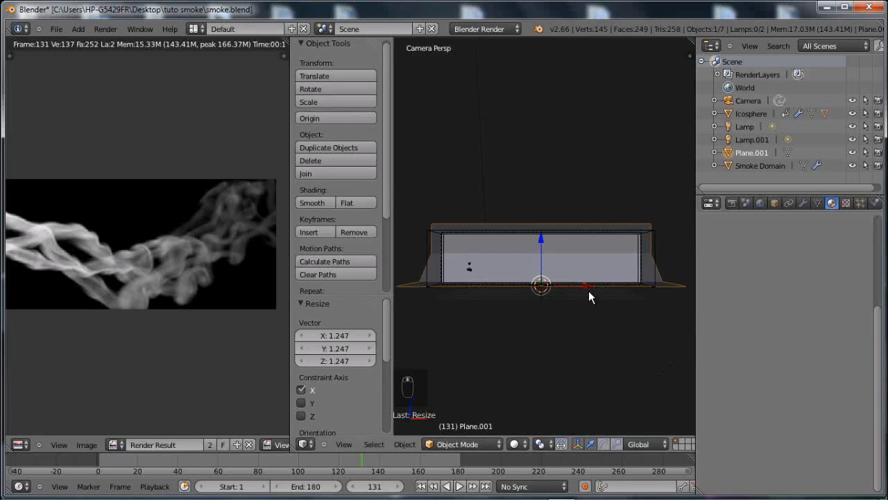
click(804, 204)
click(761, 247)
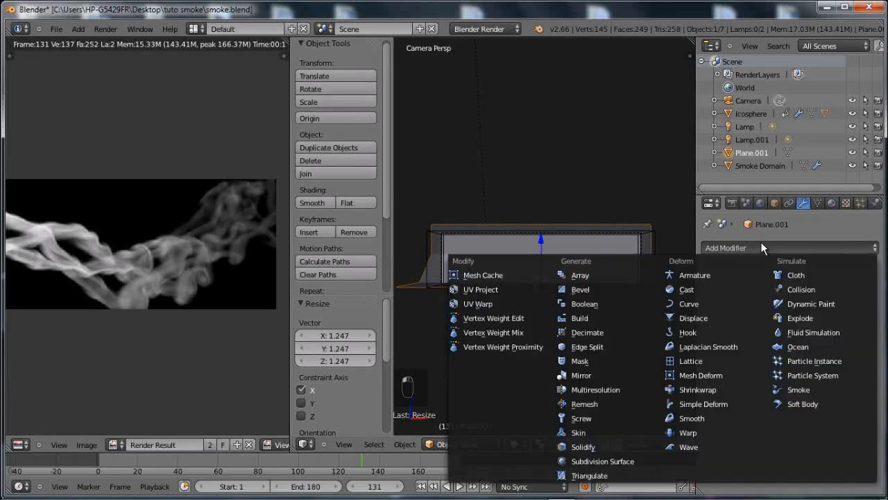
click(628, 462)
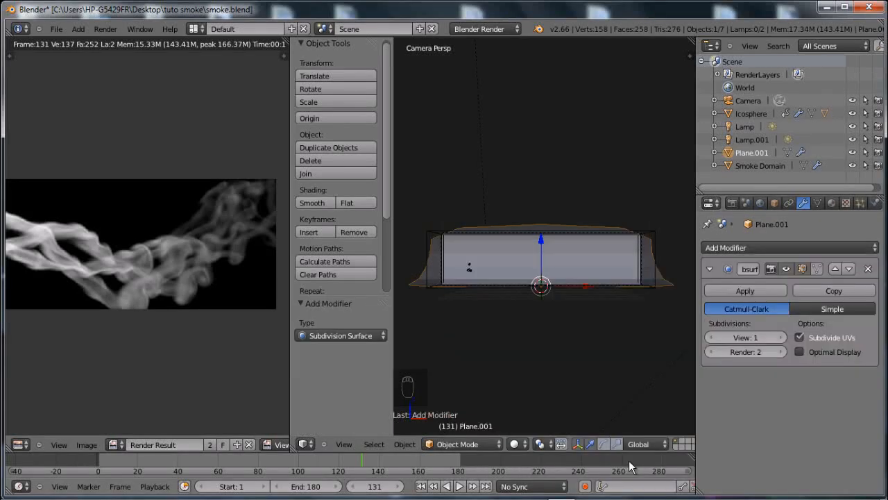
- Set the backdrop plane's Subdivision Surface to 3 view and 3 render subdivisions and shade it smooth
click(782, 338)
click(782, 338)
click(781, 353)
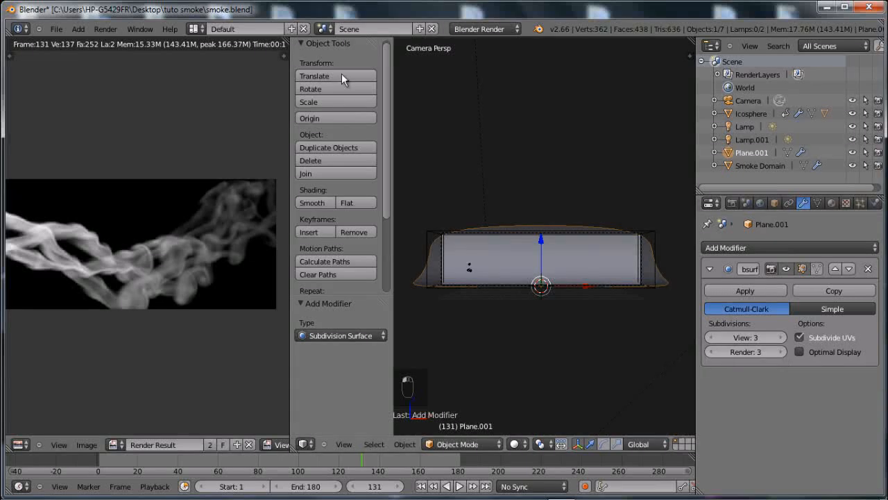
click(320, 204)
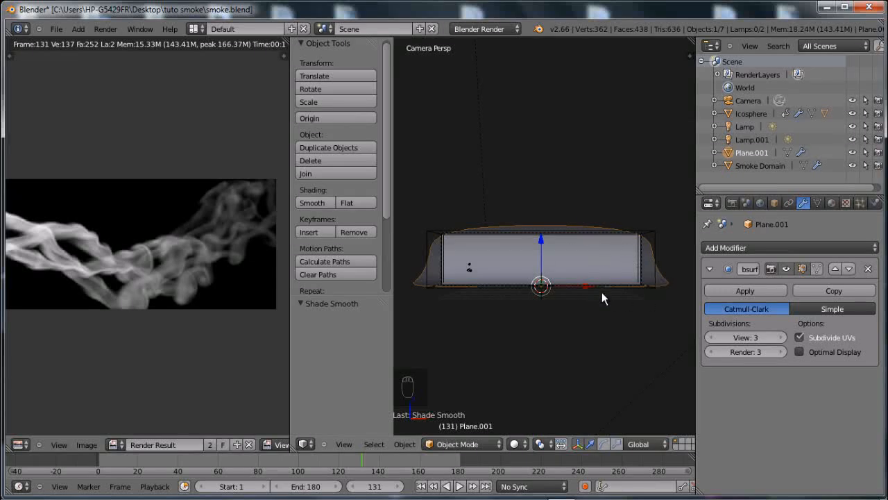
- Crease all outer boundary edges of the curved backdrop plane in Edit Mode with a factor of 1.000, then return to Object Mode
key(Tab)
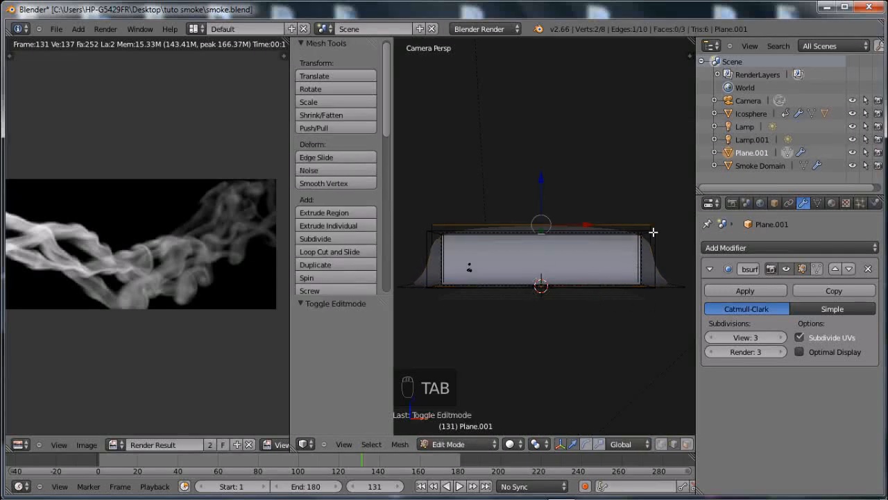
key(KP_7)
scroll(652, 232, down, 2)
middle_drag(627, 361, 631, 256)
shift+right_click(676, 225)
shift+right_click(676, 248)
shift+right_click(669, 291)
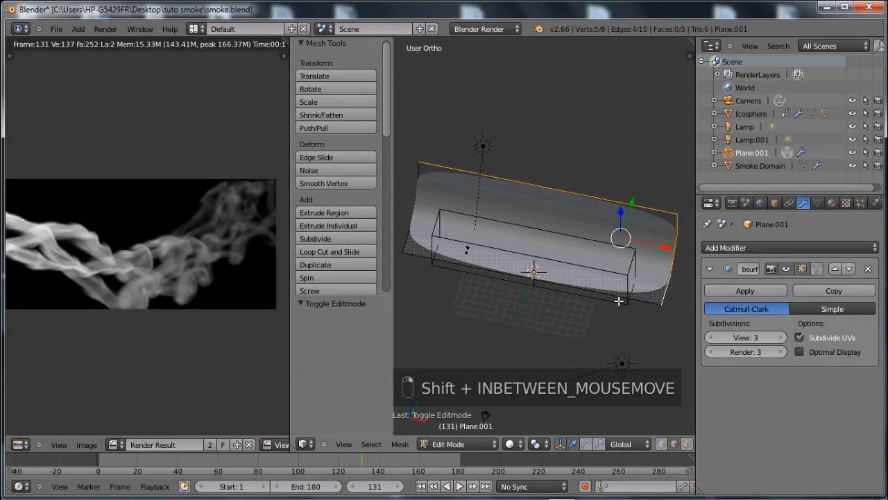
shift+right_click(531, 277)
shift+right_click(403, 245)
shift+right_click(410, 208)
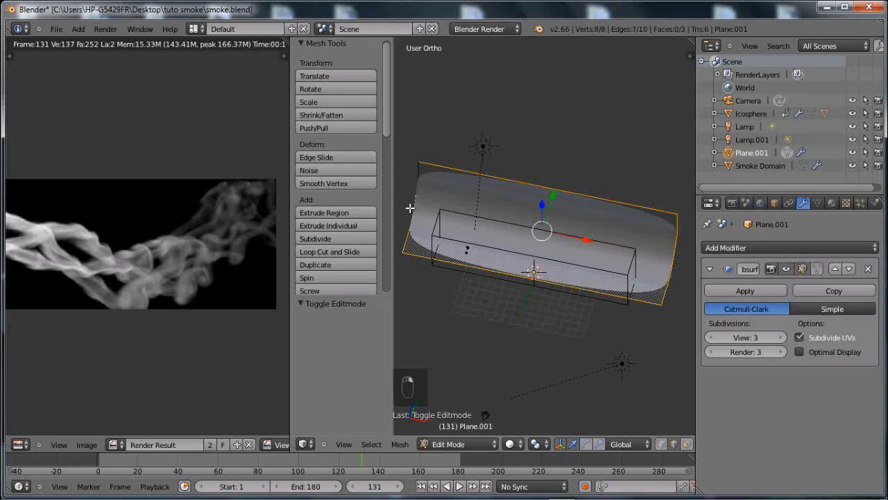
shift+right_click(417, 172)
middle_drag(582, 333, 605, 292)
key(ctrl+e)
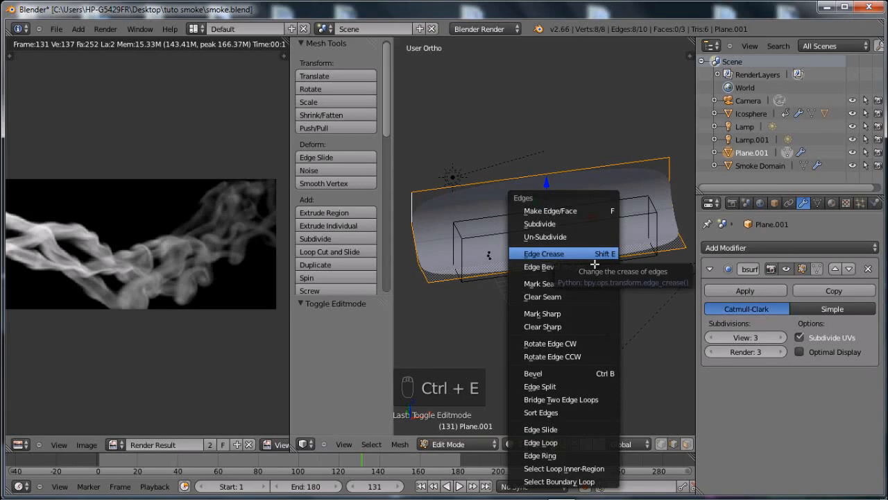
click(590, 254)
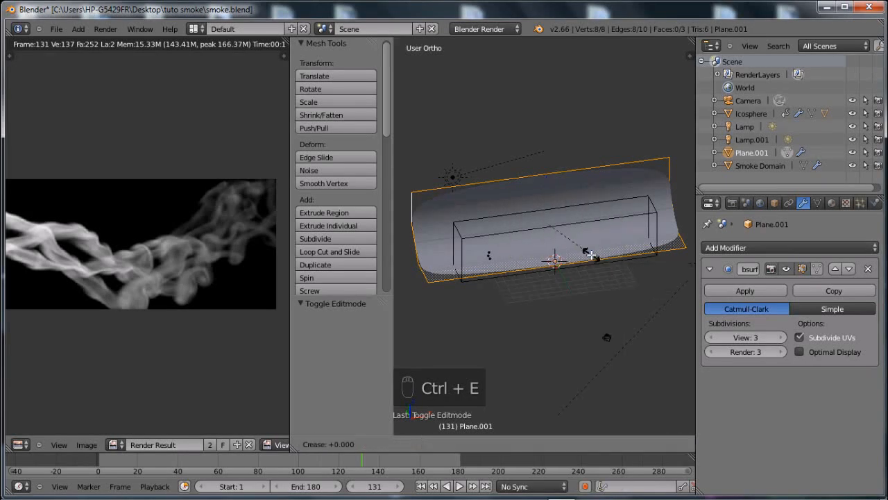
click(633, 279)
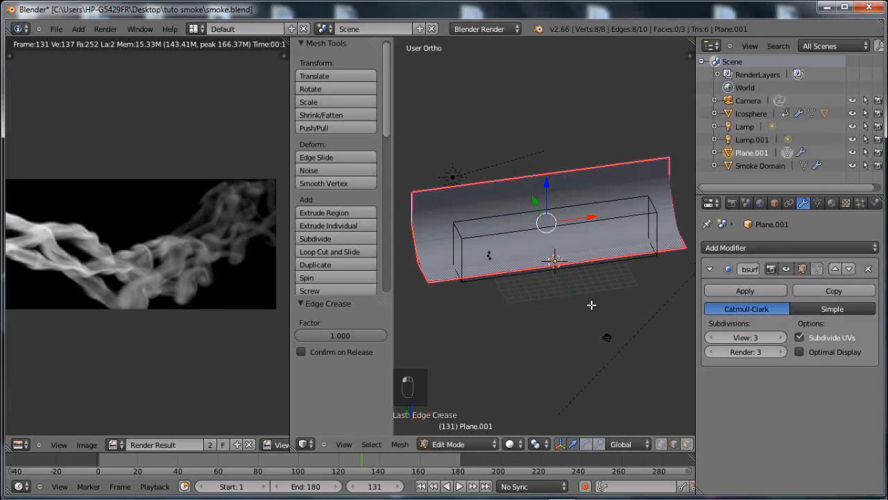
key(Tab)
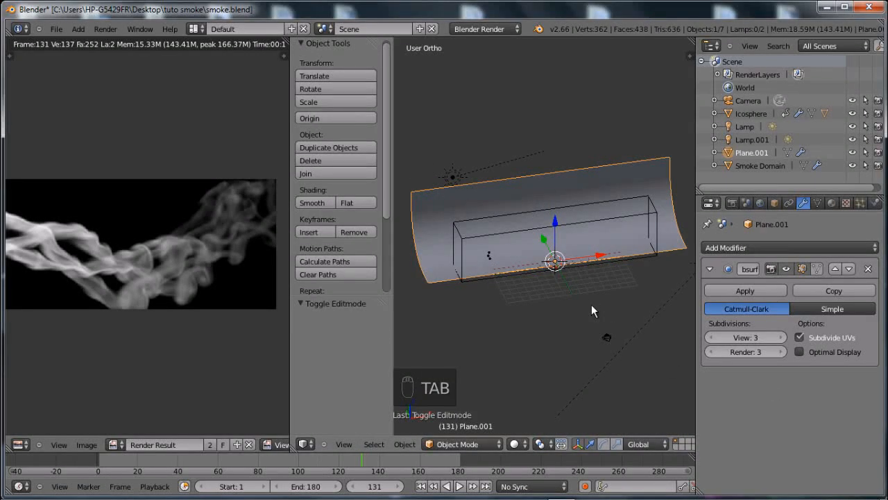
- Move the backdrop plane to the third layer and show only that layer in the camera view
key(KP_0)
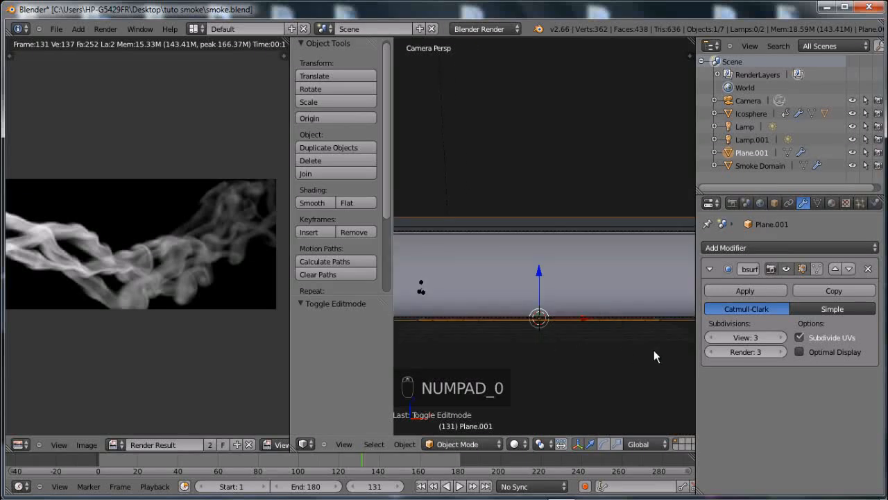
drag(696, 351, 771, 349)
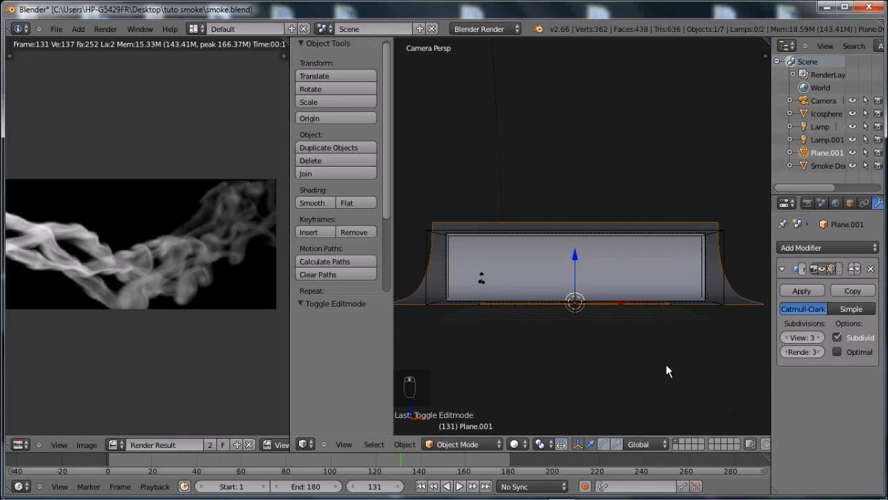
key(m)
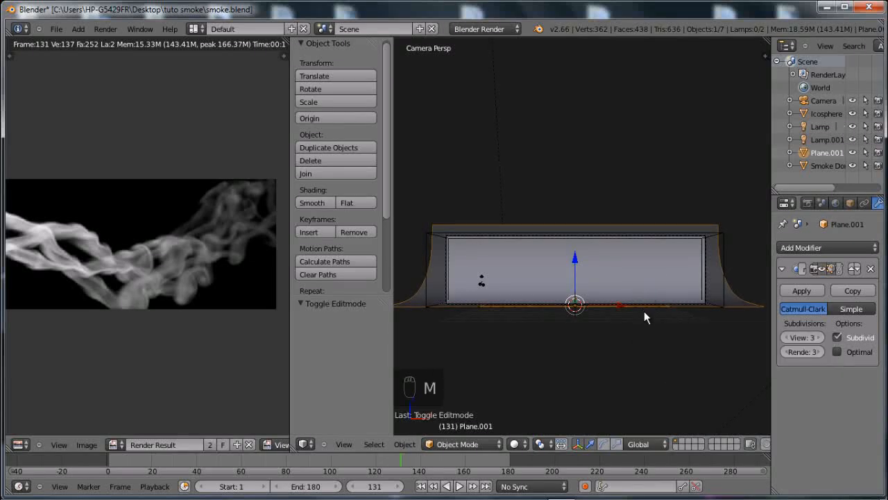
key(m)
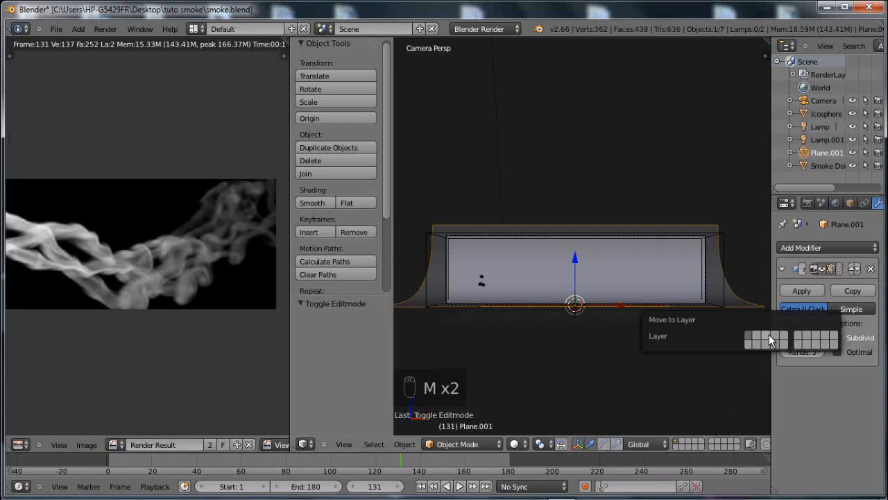
click(769, 334)
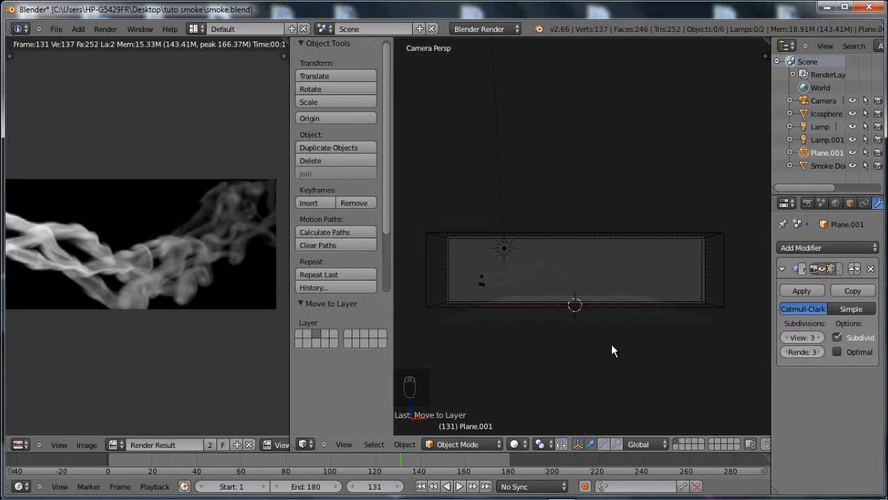
middle_drag(688, 438, 630, 440)
click(630, 439)
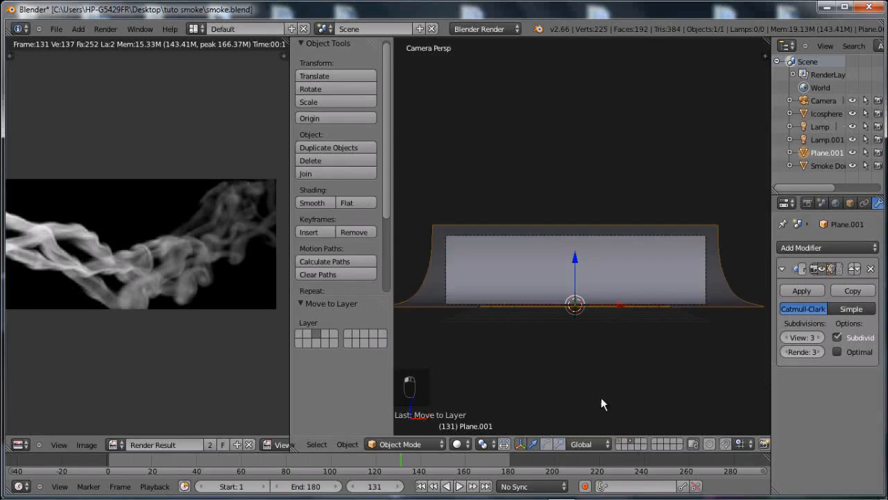
- Place the 3D cursor just beyond the right end of the backdrop in top view and add a Point lamp there
click(739, 259)
key(KP_7)
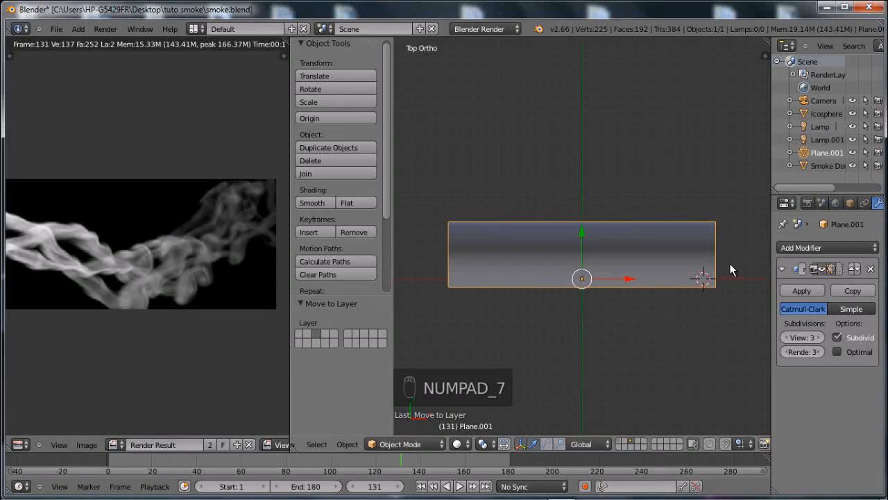
click(729, 263)
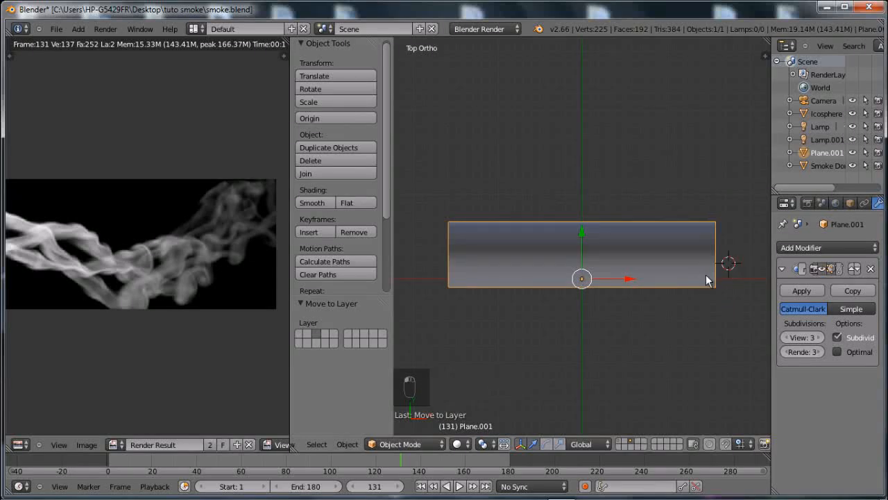
key(shift+a)
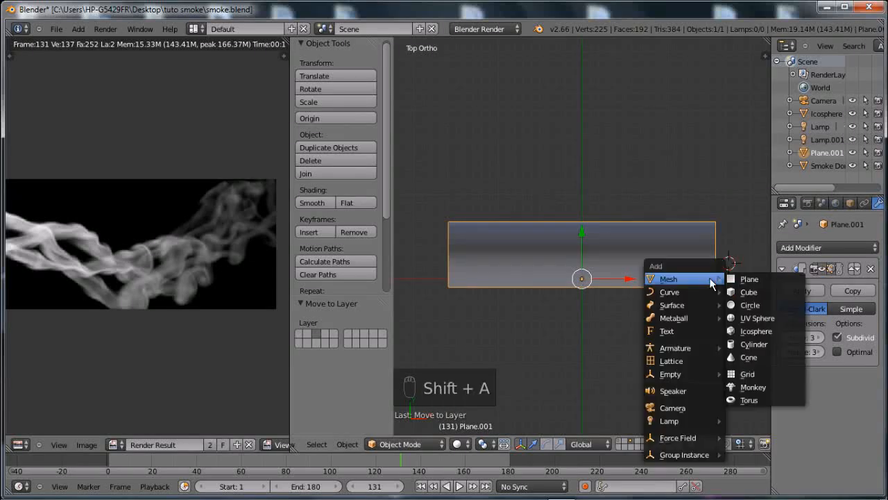
mouse_move(686, 420)
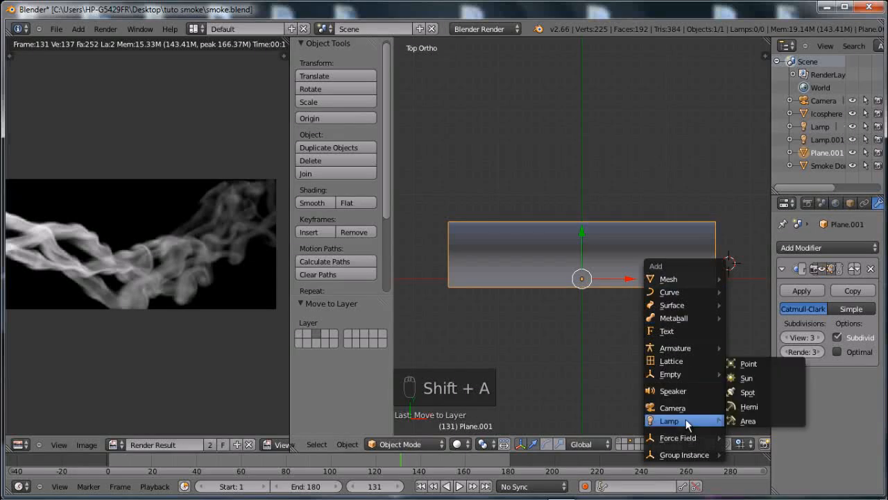
click(757, 364)
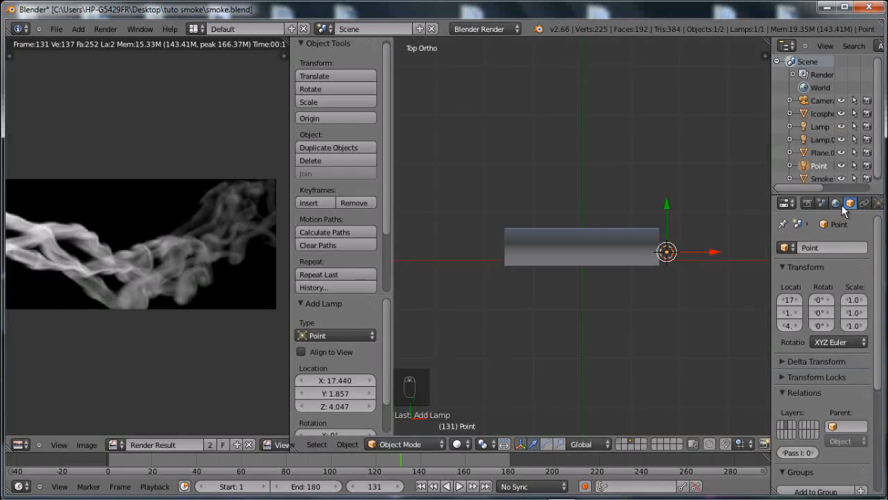
- Set the point lamp's energy to 4 and distance to 28, and restrict it to This Layer Only
scroll(844, 205, right, 2)
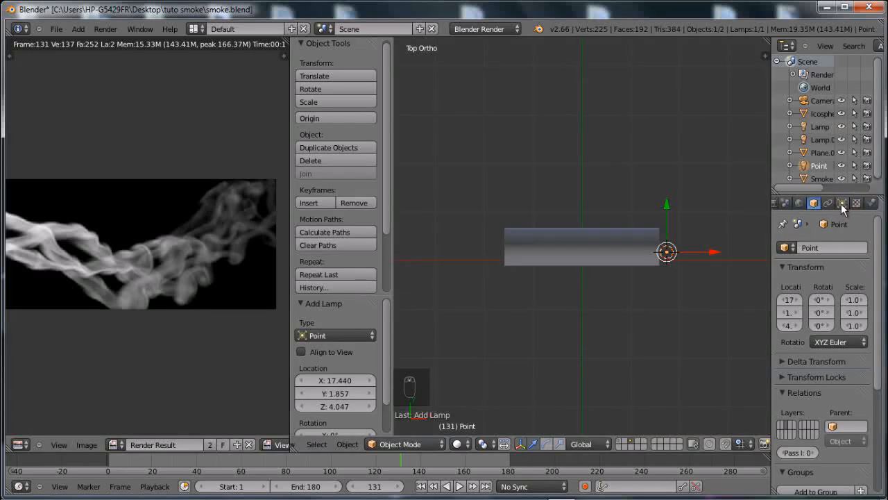
click(841, 204)
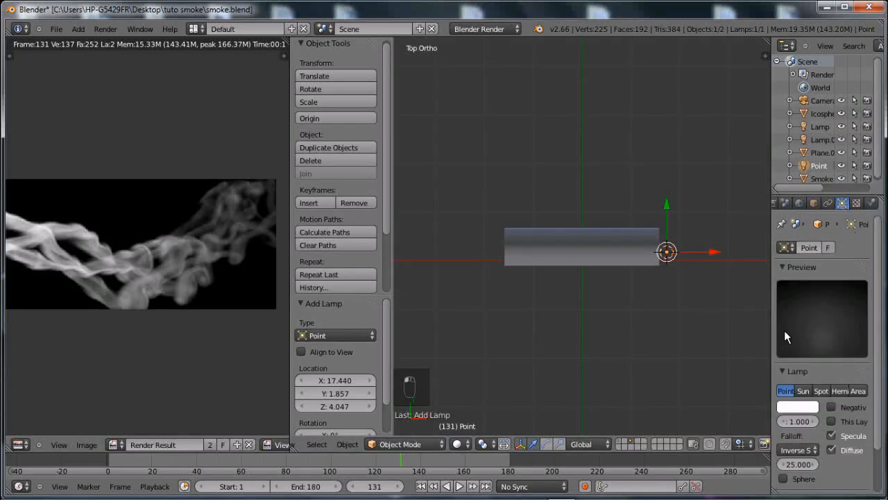
drag(772, 316, 726, 314)
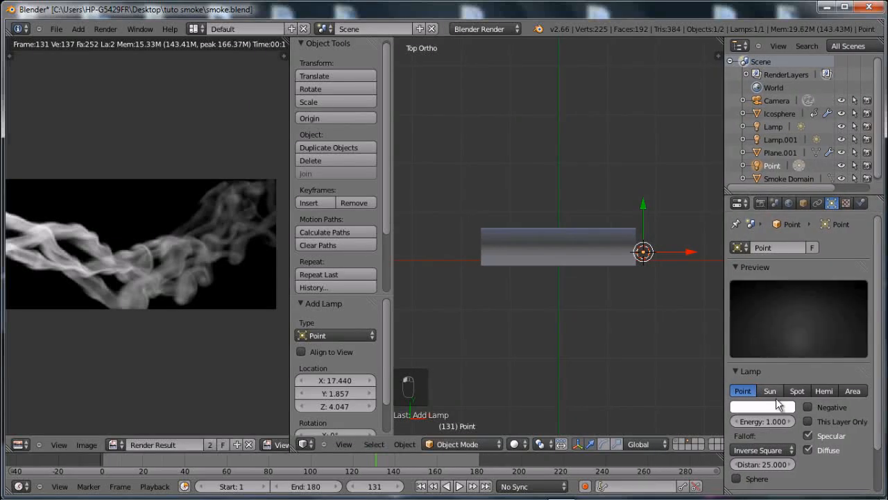
click(769, 424)
text(4)
key(Return)
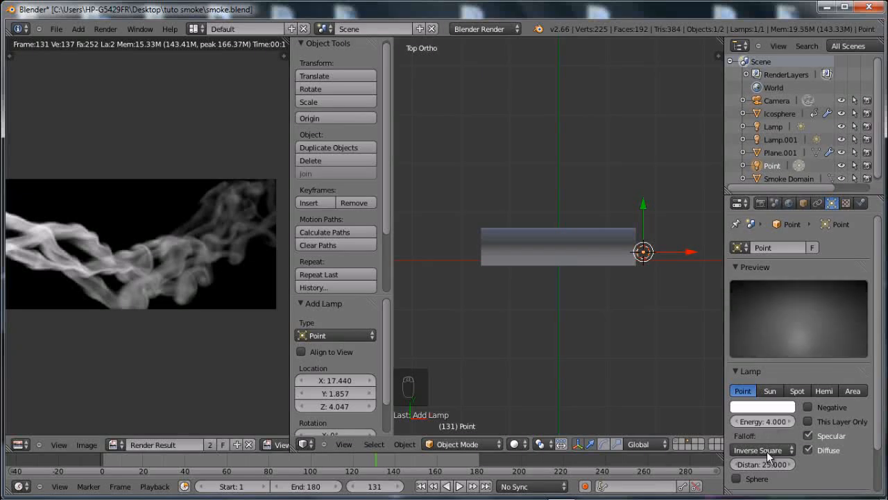
scroll(763, 466, down, 2)
click(768, 416)
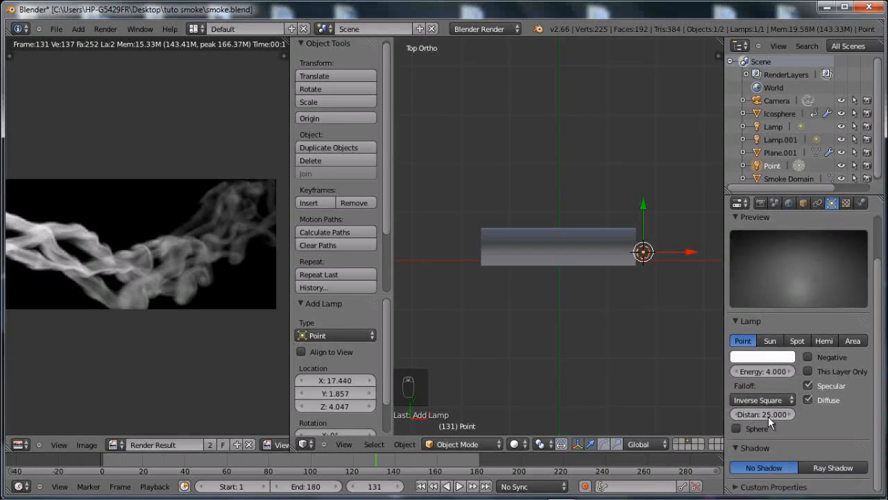
text(28)
key(Return)
click(808, 371)
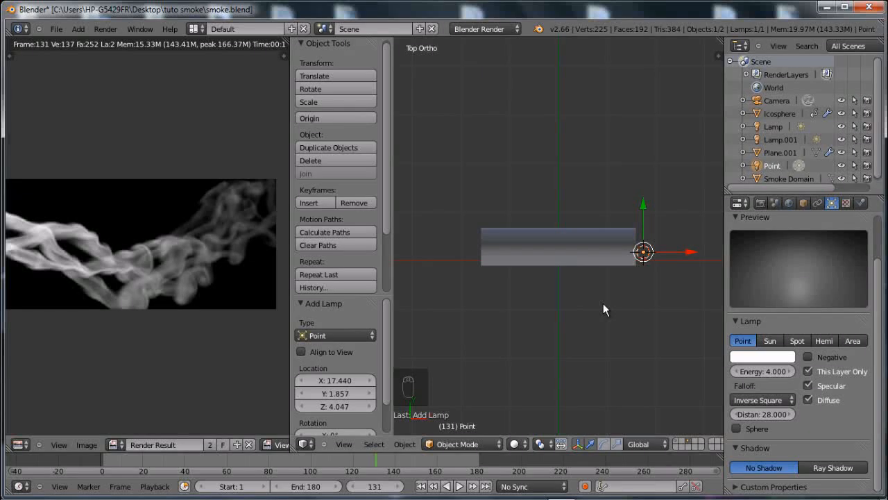
- Render the backdrop from the camera to check the point lamp's lighting
scroll(624, 299, up, 4)
middle_drag(643, 295, 538, 314)
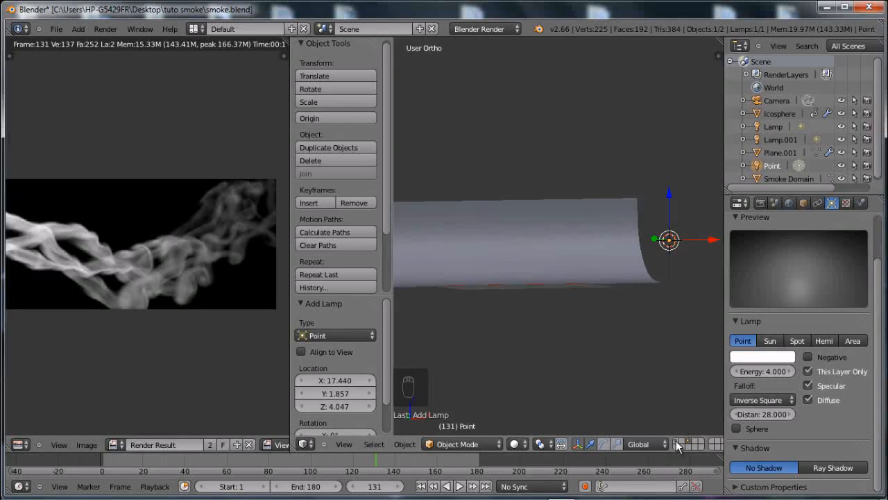
middle_drag(627, 359, 580, 338)
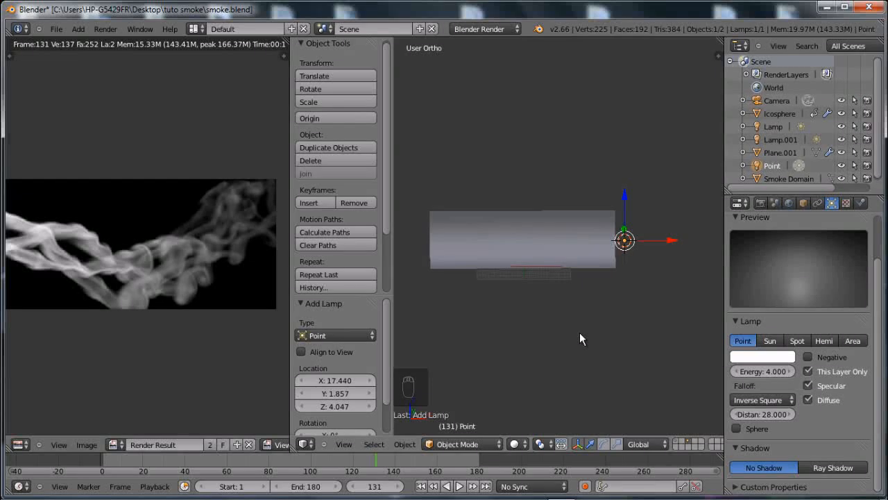
key(KP_0)
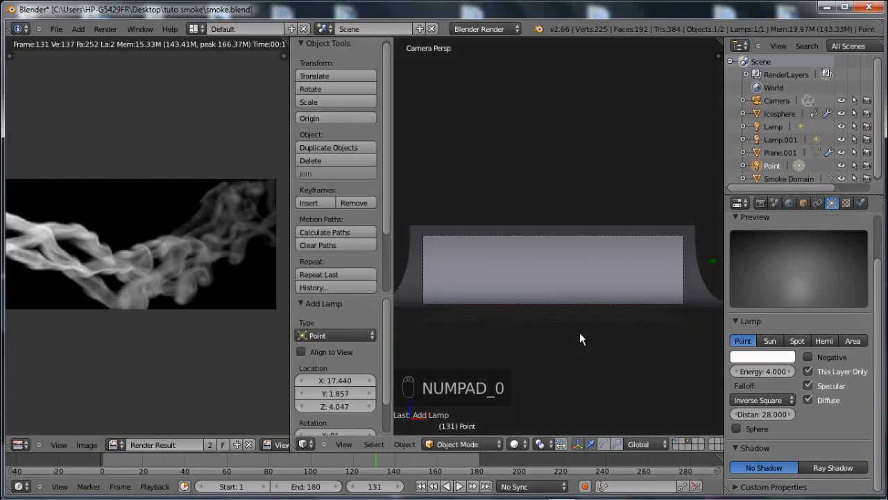
click(107, 31)
click(112, 40)
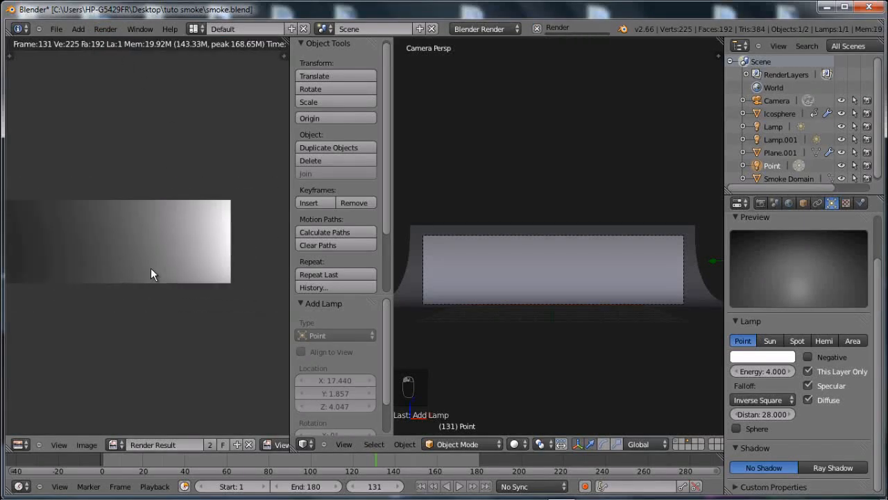
scroll(191, 287, down, 2)
scroll(187, 287, up, 1)
- Lower the point lamp slightly, shift it about -0.891 along X towards the backdrop, and render the frame again
scroll(673, 297, down, 3)
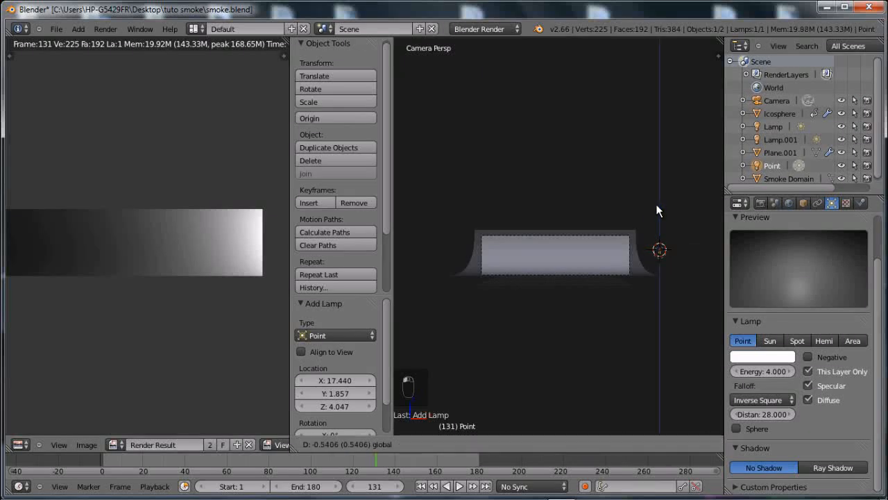
drag(658, 206, 662, 215)
drag(643, 254, 666, 242)
key(KP_7)
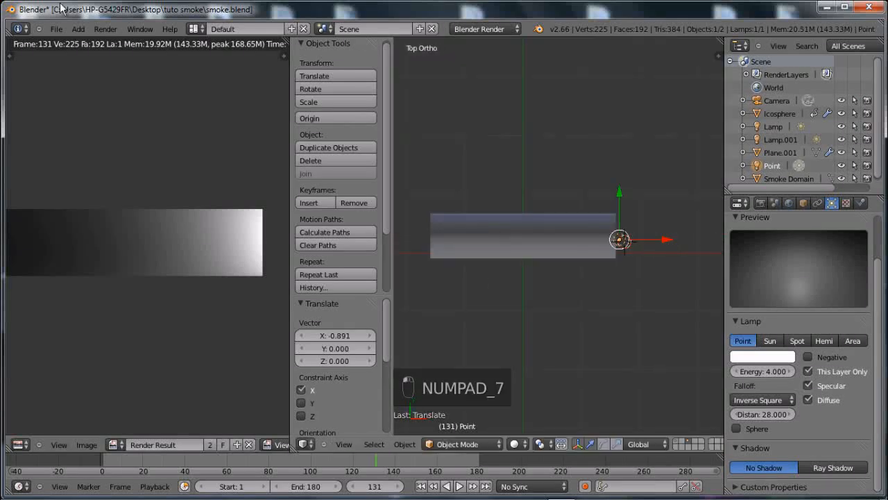
click(103, 28)
click(109, 38)
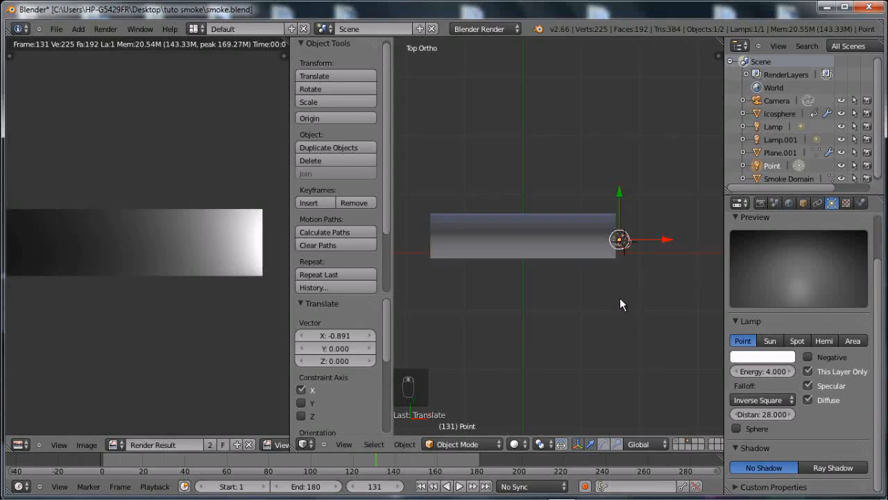
- Move the point lamp about -0.454 along Z and re-render the image
middle_drag(623, 319, 643, 196)
drag(618, 186, 618, 194)
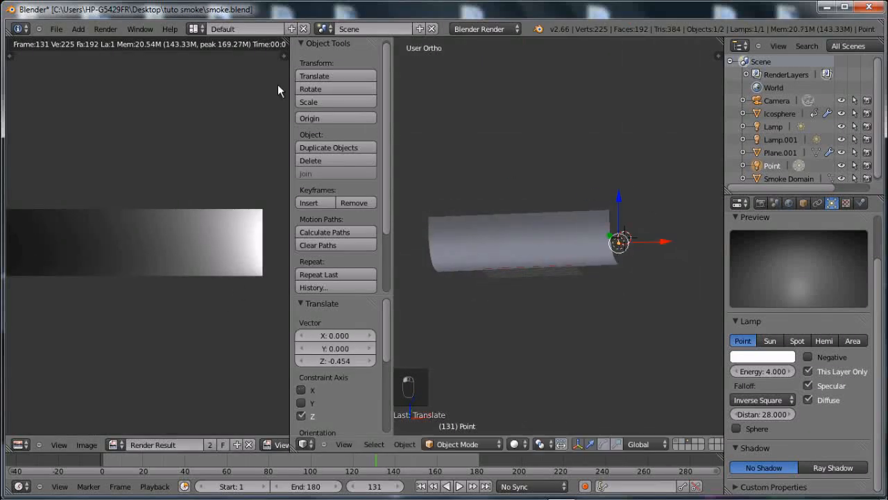
click(109, 29)
click(114, 41)
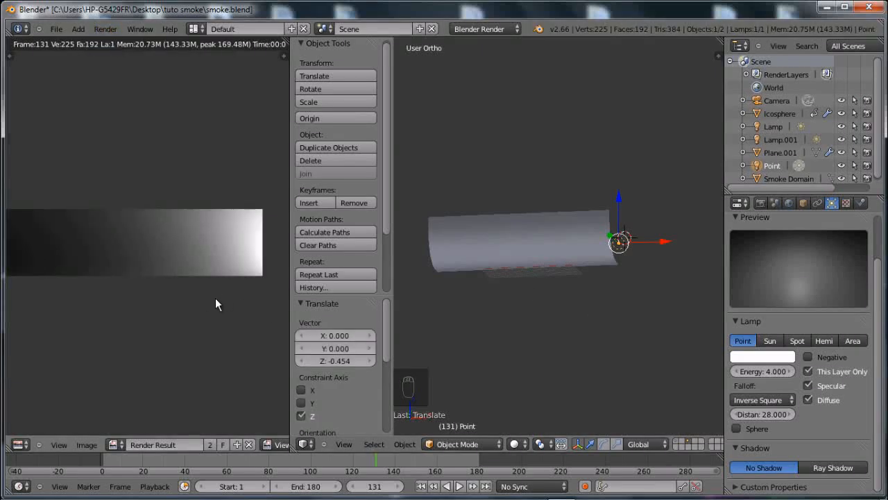
middle_drag(120, 276, 230, 285)
scroll(201, 286, down, 3)
middle_drag(152, 286, 189, 292)
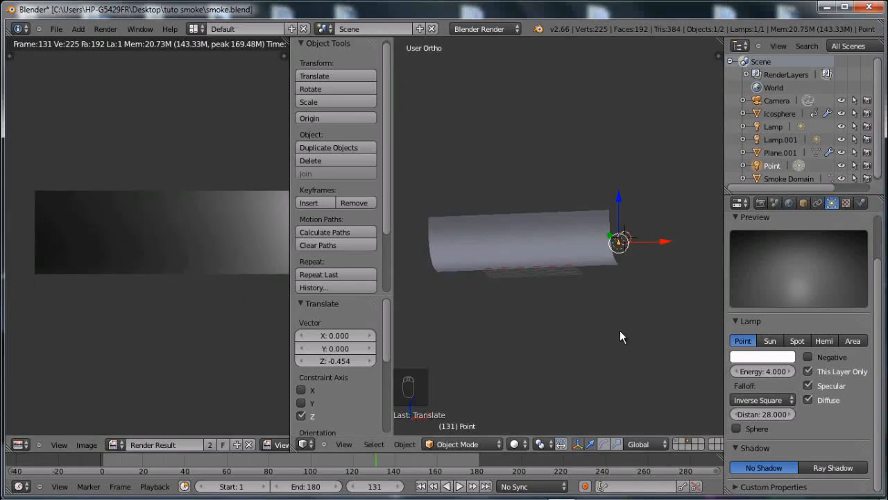
- Move the Plane nested under the Icosphere from the smoke simulation's layer to the second layer, and display only that layer
click(678, 445)
middle_drag(466, 309, 574, 310)
scroll(535, 295, up, 3)
shift+middle_drag(531, 316, 625, 225)
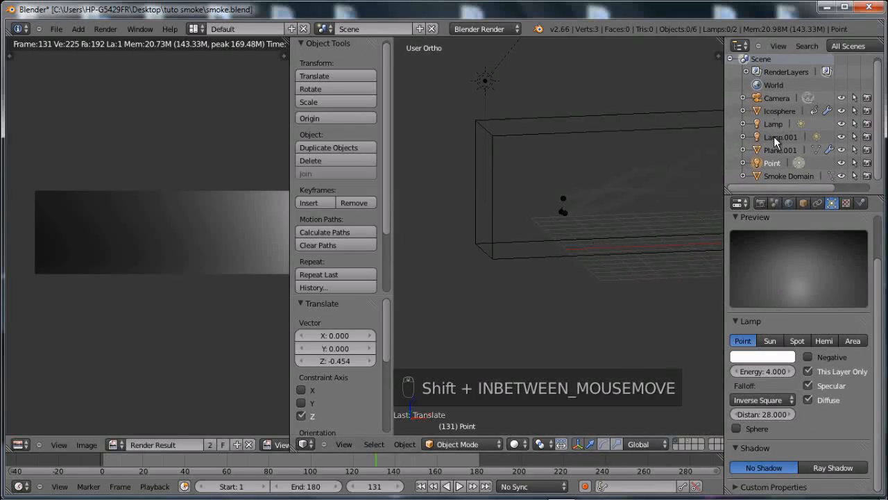
scroll(774, 136, down, 1)
click(743, 112)
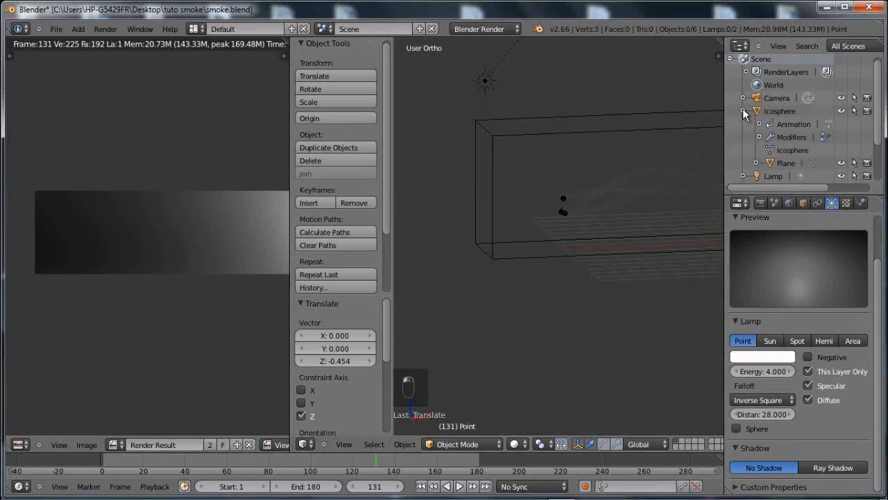
click(783, 162)
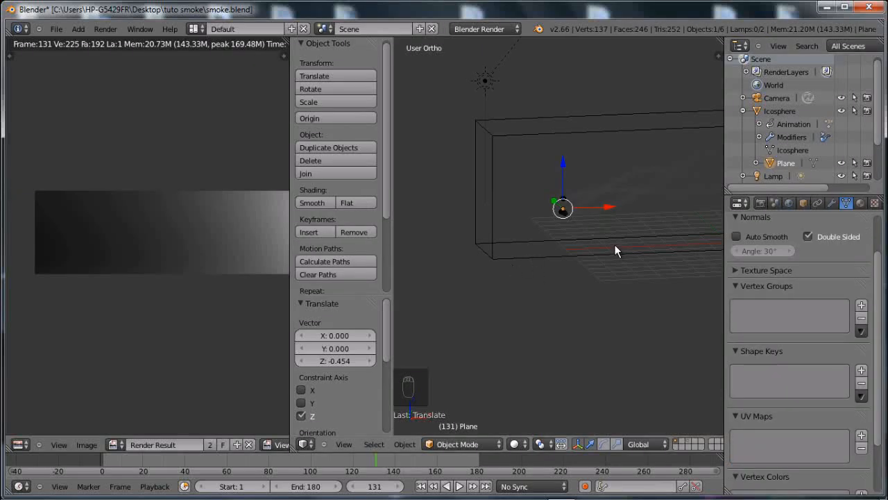
key(m)
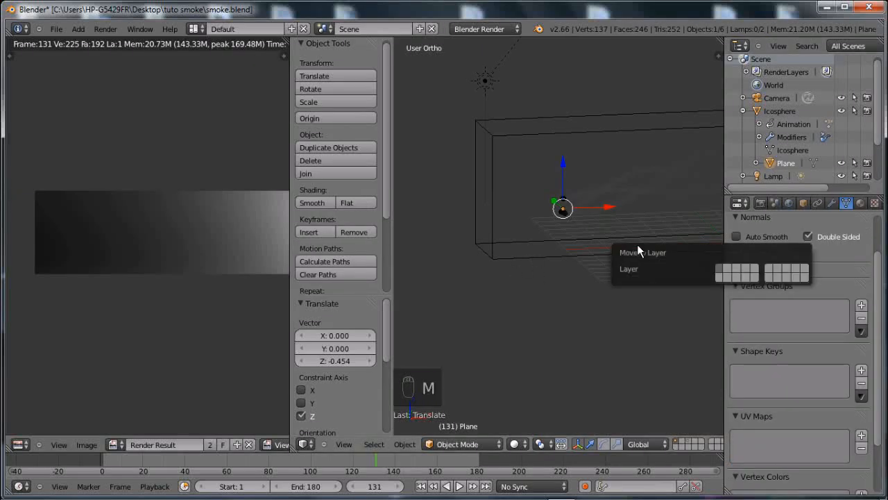
click(727, 266)
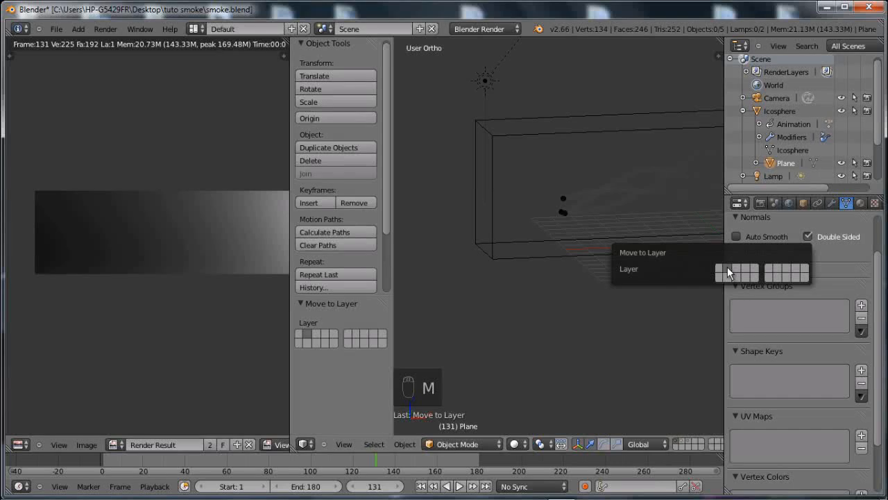
click(683, 442)
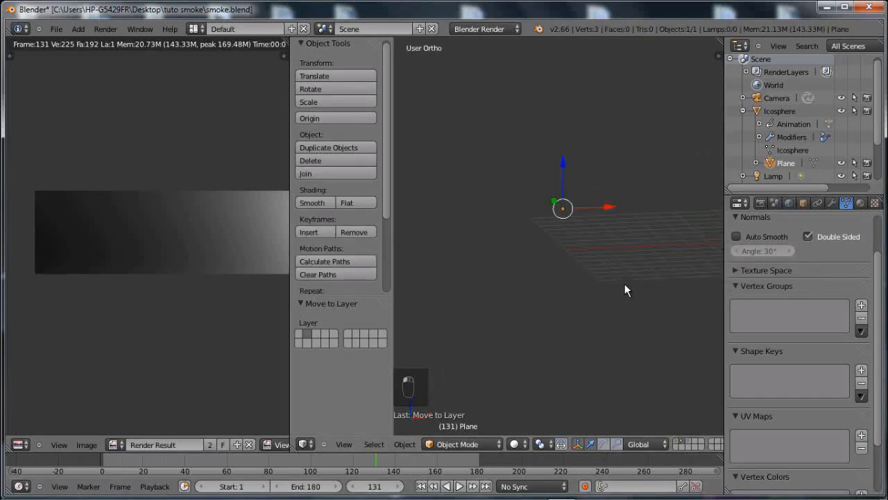
- Add a new material to the Plane and set the material type to Halo
mouse_move(640, 304)
shift+middle_down()
mouse_move(572, 311)
mouse_move(559, 322)
shift+middle_up()
shift+middle_drag(617, 336, 578, 348)
shift+middle_drag(525, 340, 560, 342)
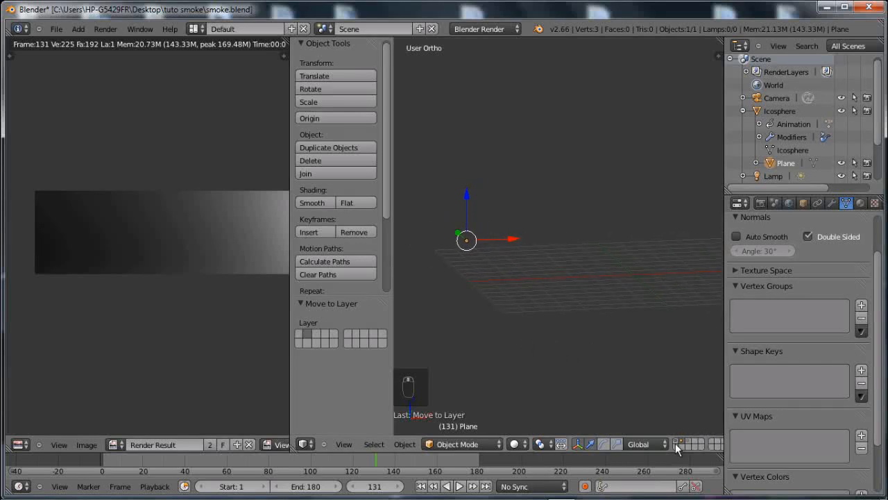
scroll(829, 206, down, 2)
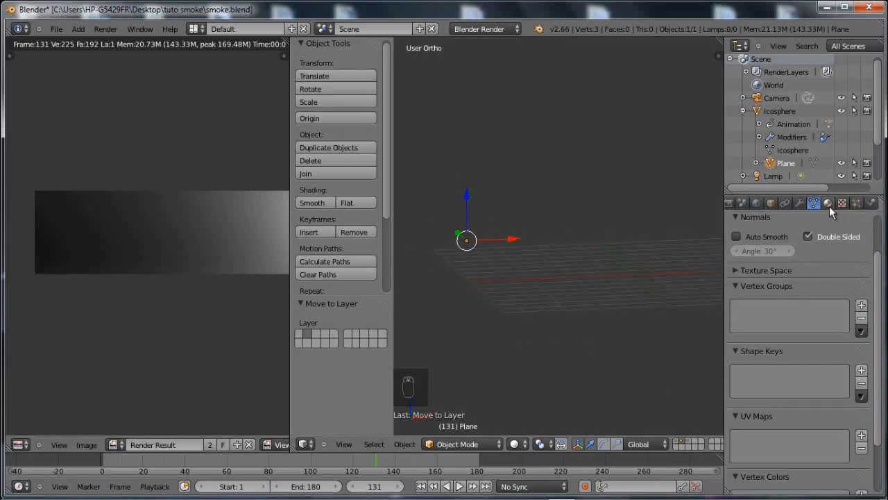
click(829, 206)
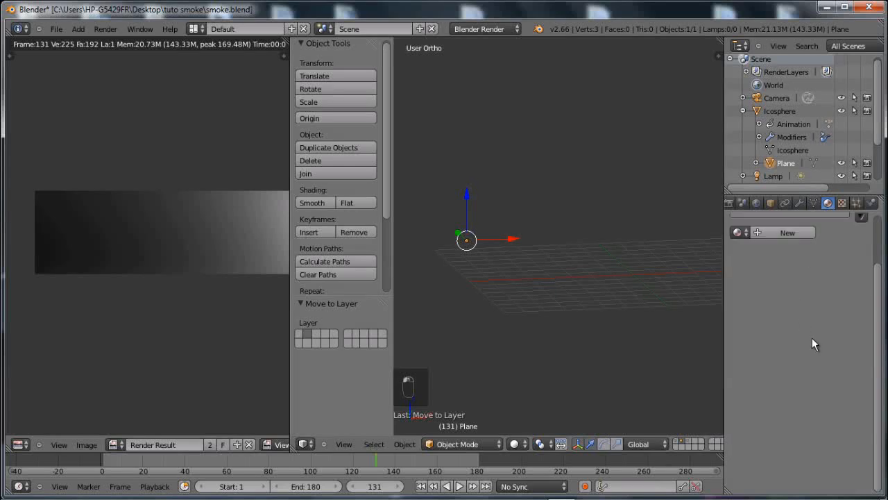
click(777, 289)
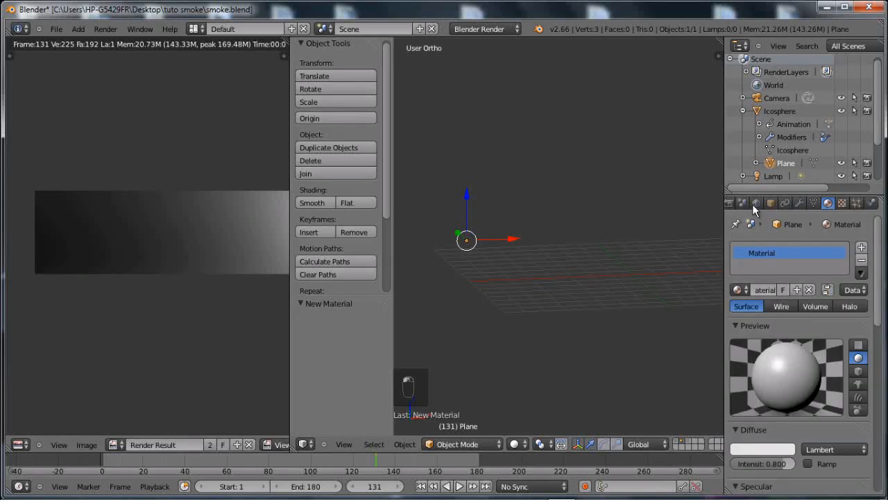
scroll(756, 374, down, 1)
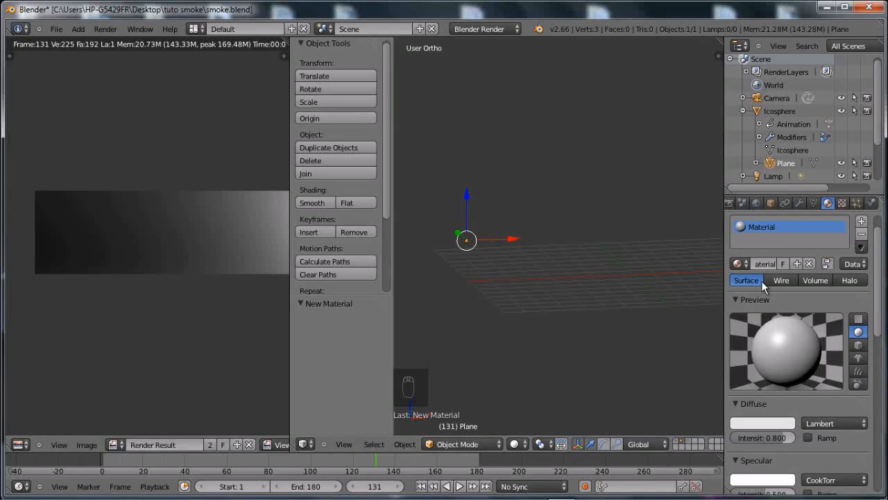
click(850, 280)
- Set the halo size to 1.2 and enable Rings, Lines and Star Tips, leaving Flare off
scroll(807, 412, down, 5)
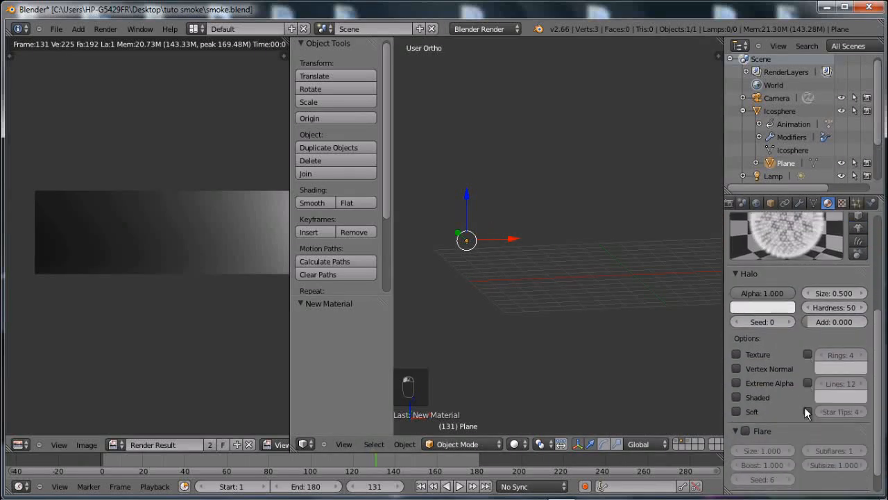
click(825, 293)
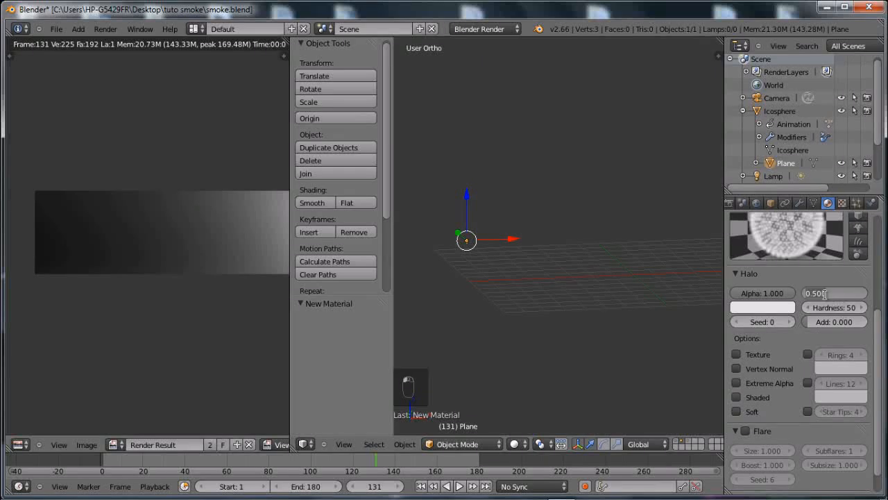
text(1.2)
key(Return)
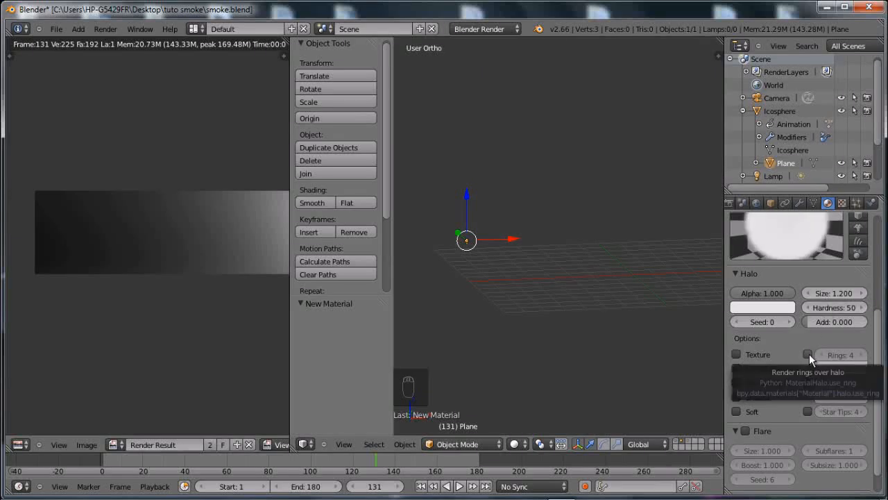
click(809, 354)
click(807, 383)
click(809, 411)
scroll(803, 437, down, 1)
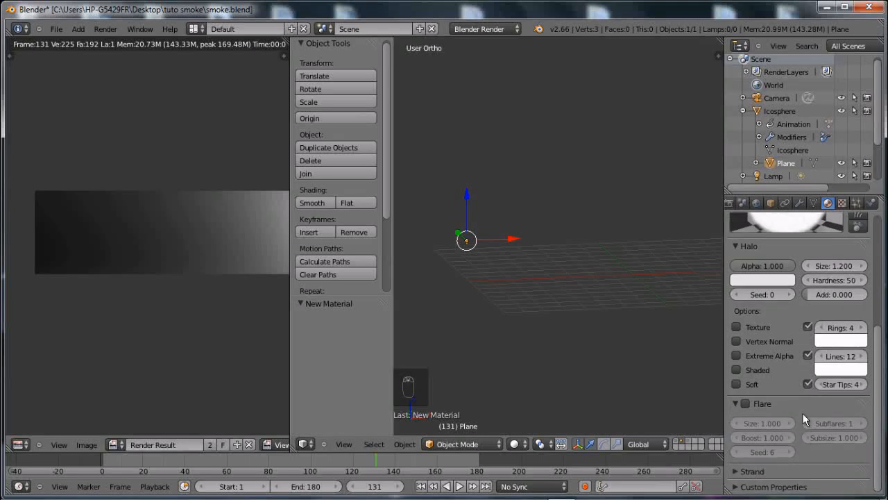
click(744, 404)
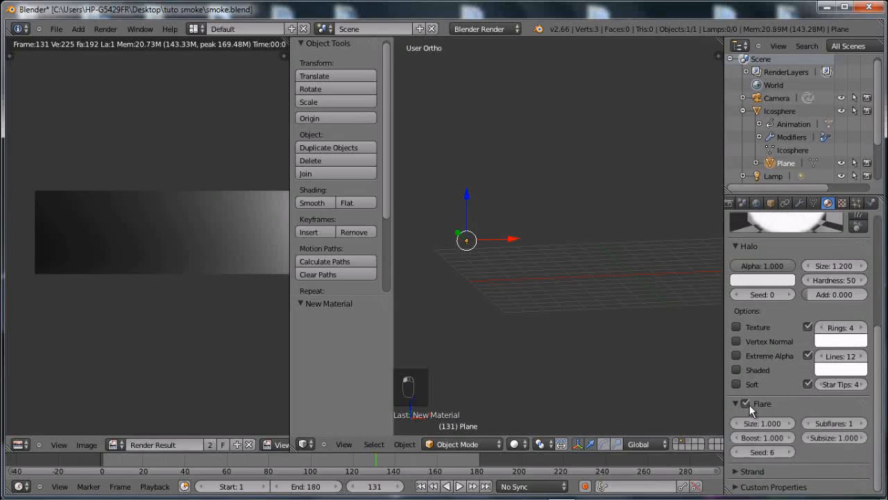
click(745, 404)
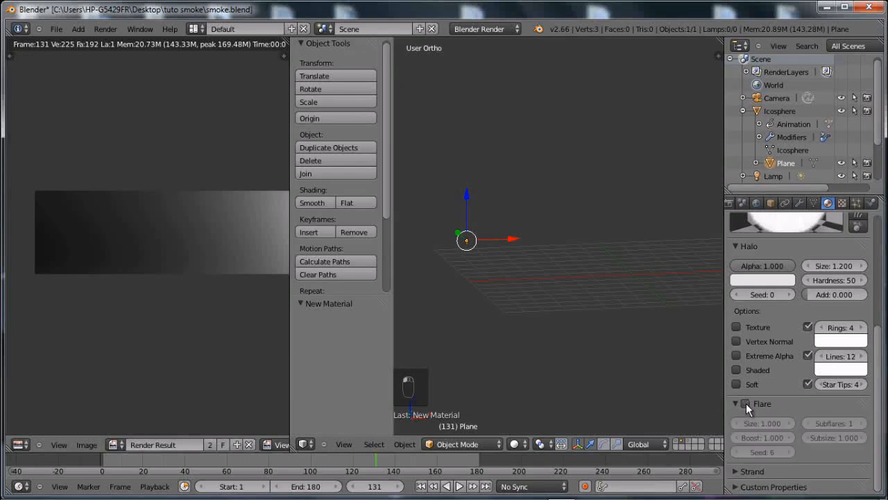
scroll(777, 380, up, 4)
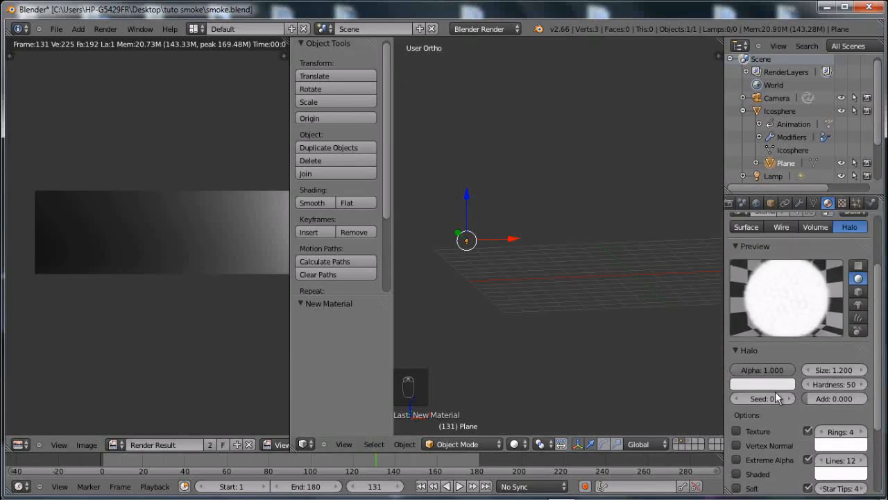
scroll(833, 430, down, 2)
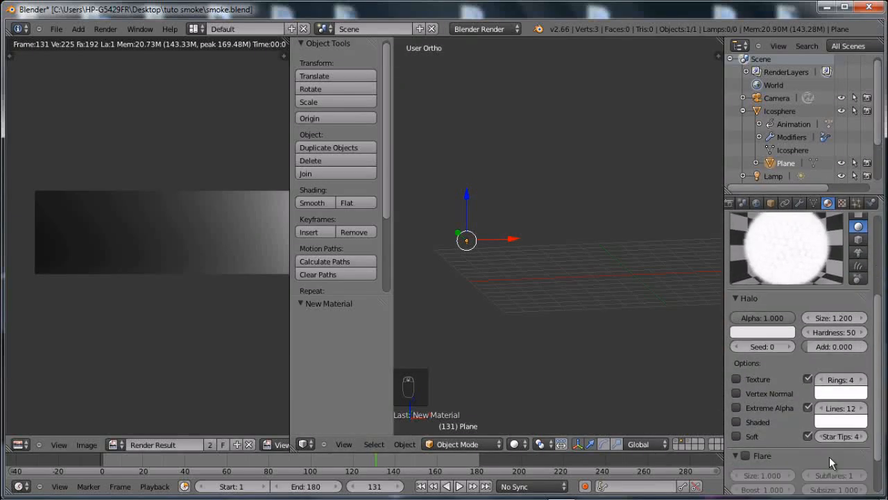
- Render the current frame to check the halo's look
click(102, 30)
click(118, 42)
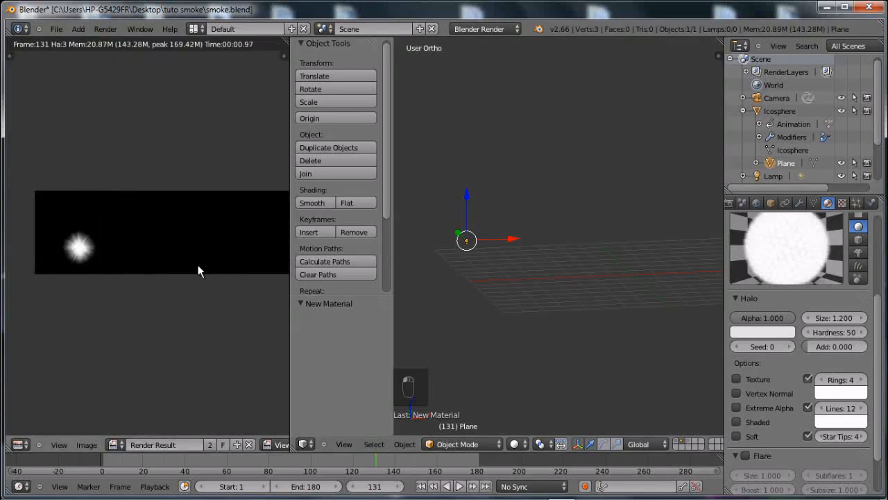
scroll(65, 259, up, 1)
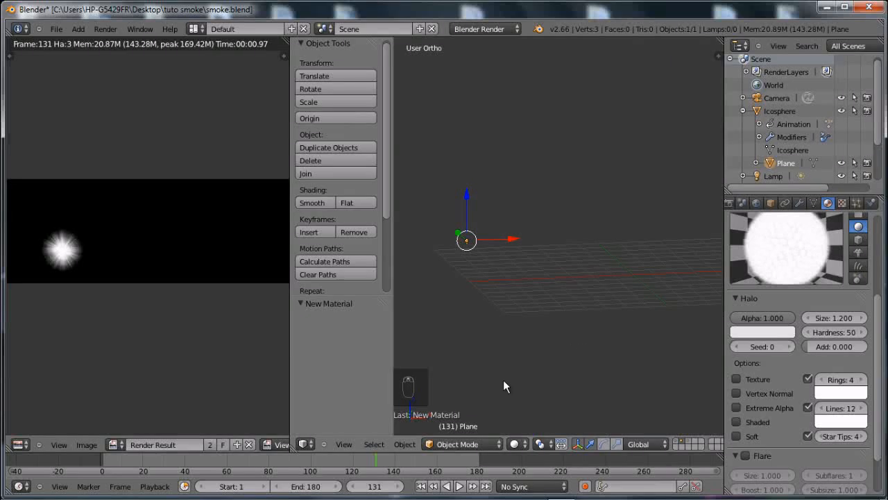
- Go to frame 41, render it, and widen the render view to inspect the halo closely
click(200, 457)
click(187, 458)
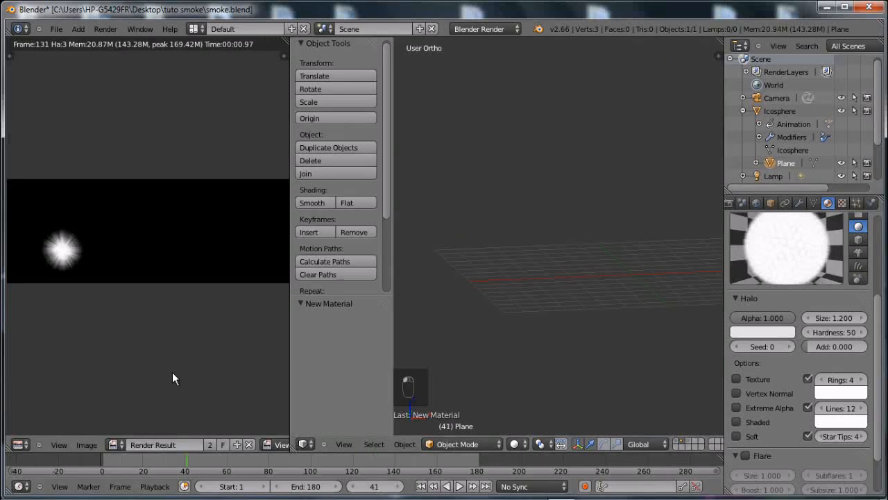
click(106, 30)
click(108, 41)
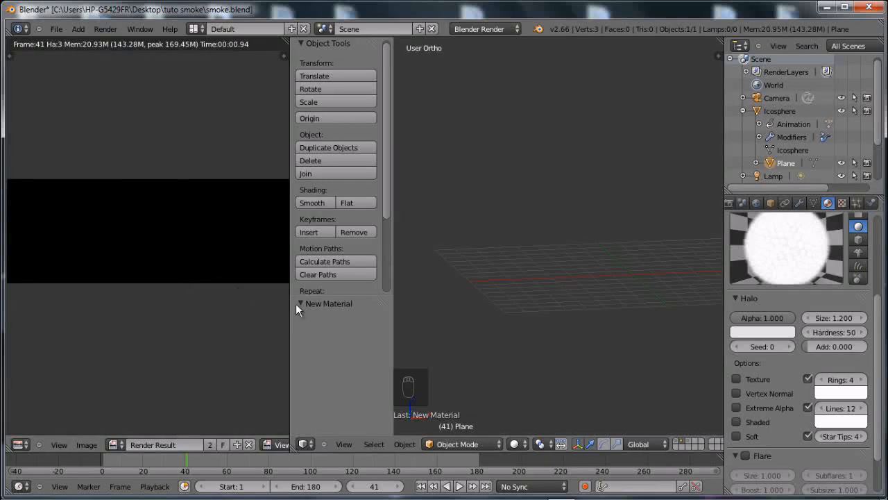
drag(291, 309, 366, 264)
scroll(316, 258, up, 6)
scroll(207, 247, up, 1)
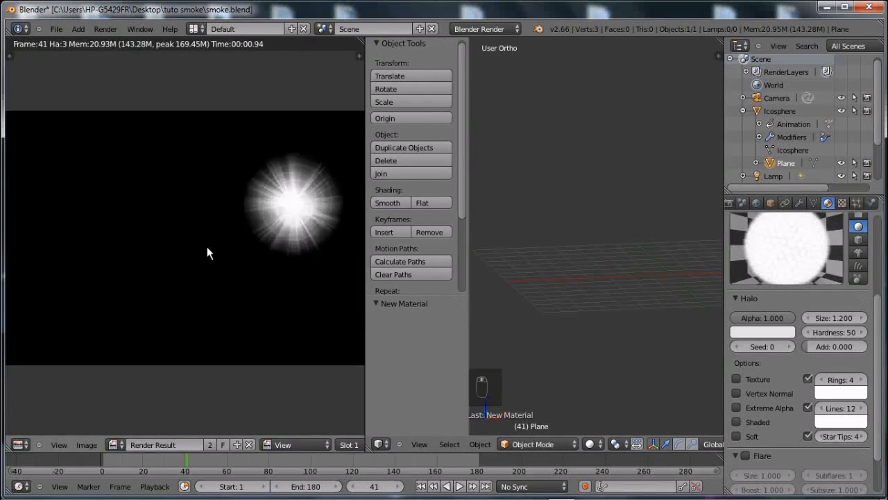
- Lower the halo's alpha to about 0.761 and re-render the frame to check it
drag(791, 318, 776, 318)
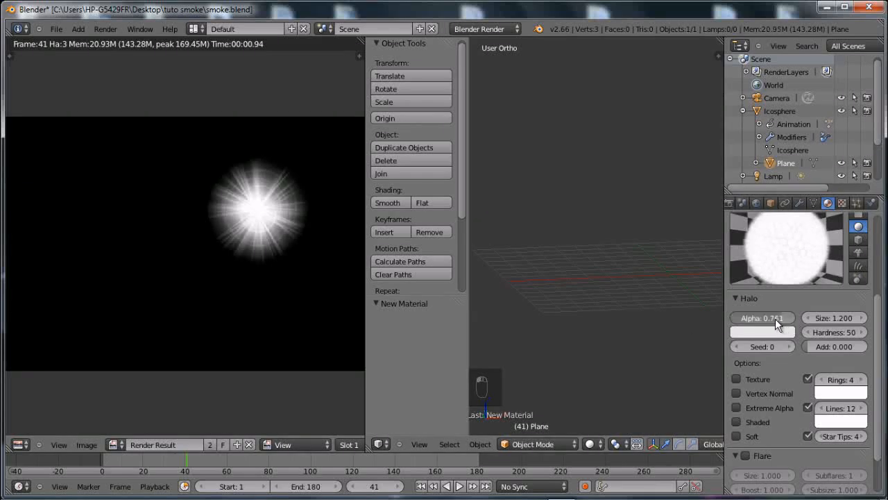
click(106, 28)
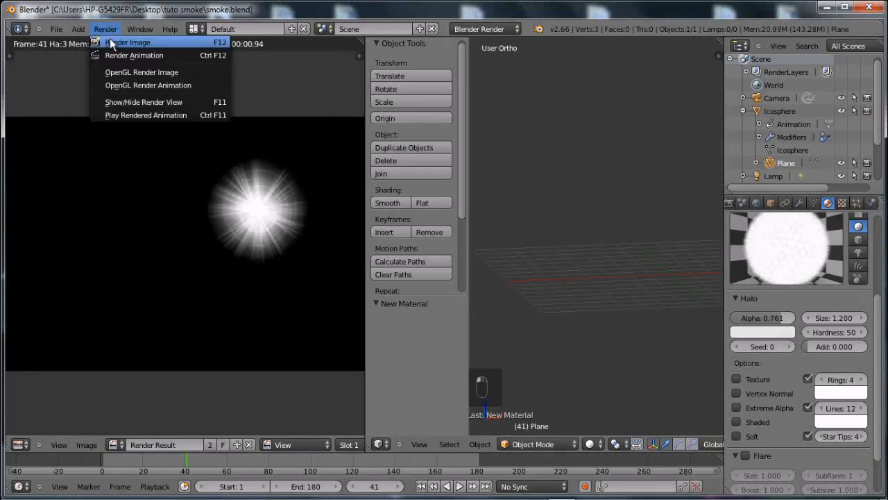
click(110, 38)
scroll(257, 293, down, 2)
scroll(257, 292, up, 1)
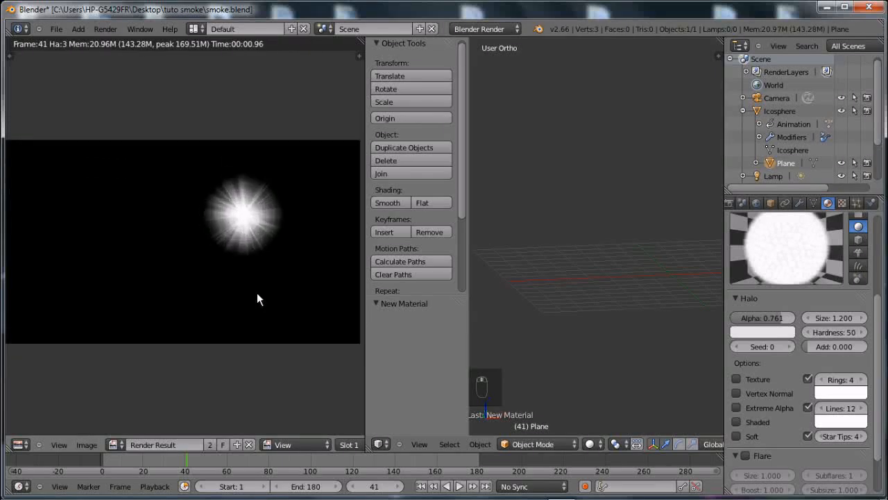
scroll(150, 259, down, 3)
scroll(174, 262, up, 1)
scroll(171, 266, down, 2)
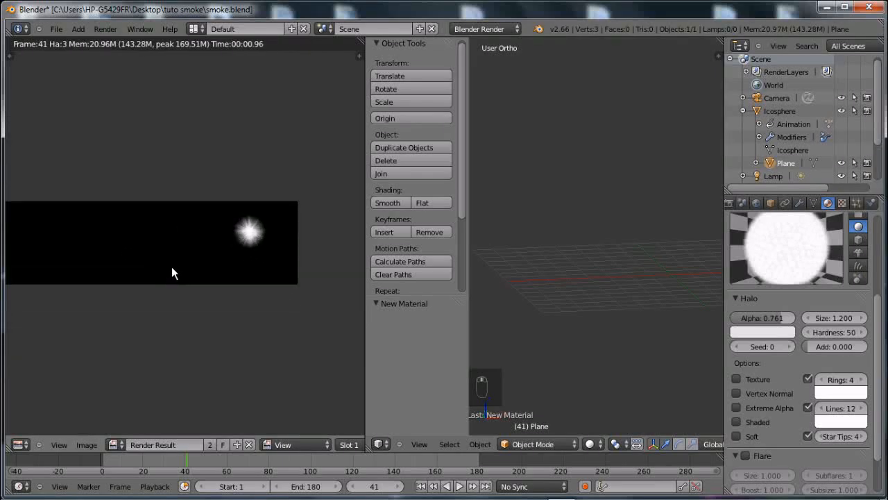
middle_drag(164, 266, 215, 270)
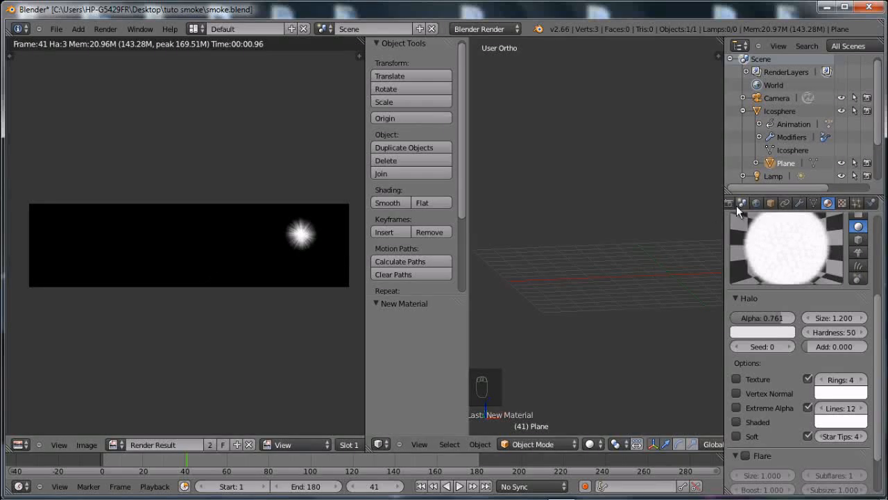
- Display the smoke simulation, halo and backdrop layers together and look at the scene through the camera
middle_drag(756, 201, 799, 214)
scroll(675, 441, down, 5)
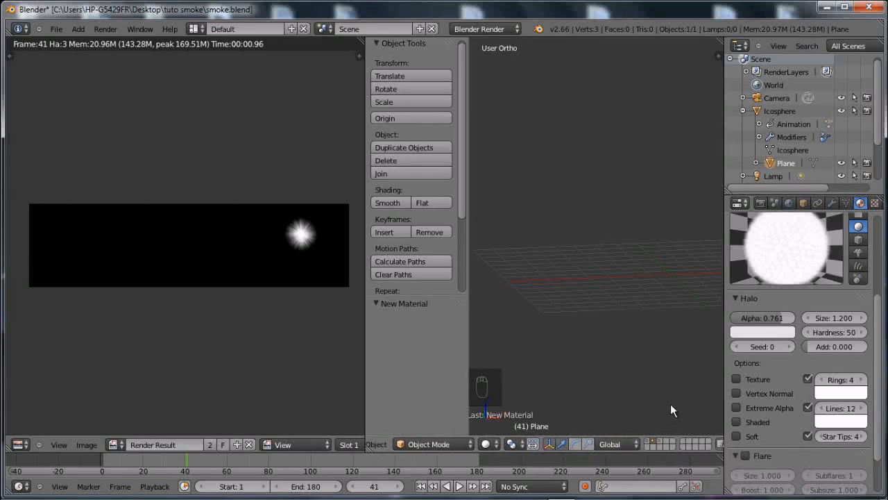
shift+click(651, 440)
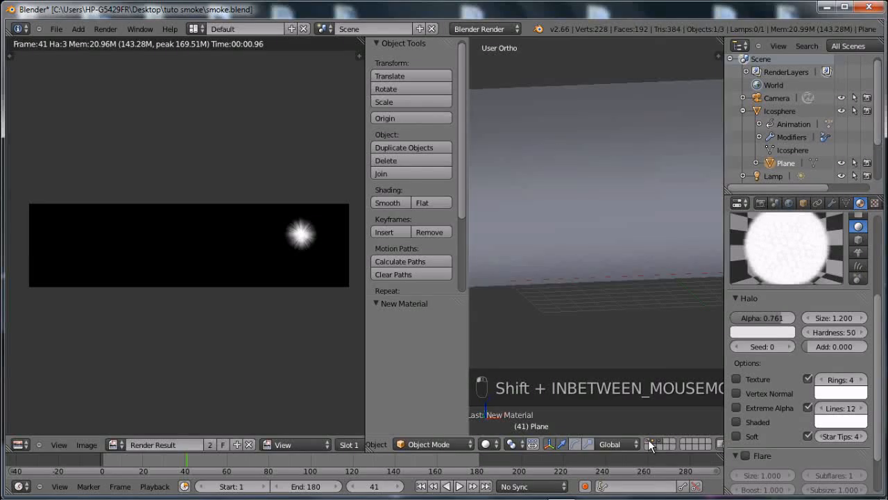
key(KP_0)
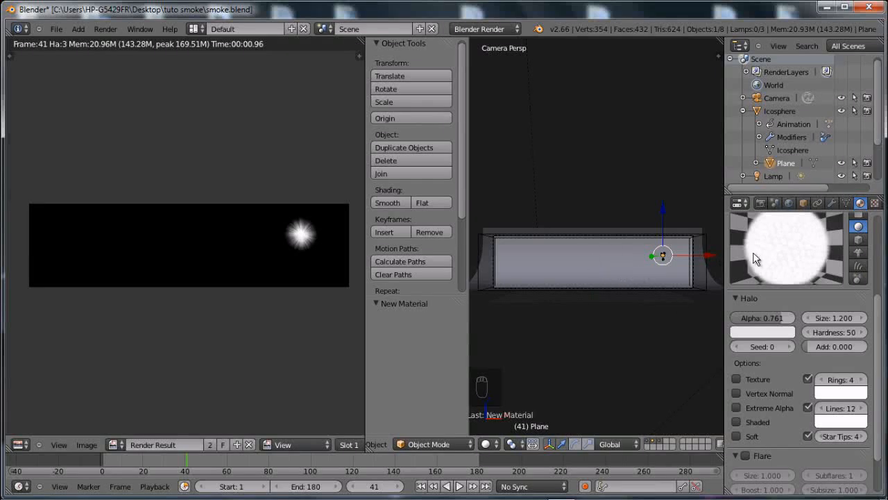
- Rename the existing render layer Smoke and restrict it to the first scene layer with Sky excluded
scroll(292, 243, up, 2)
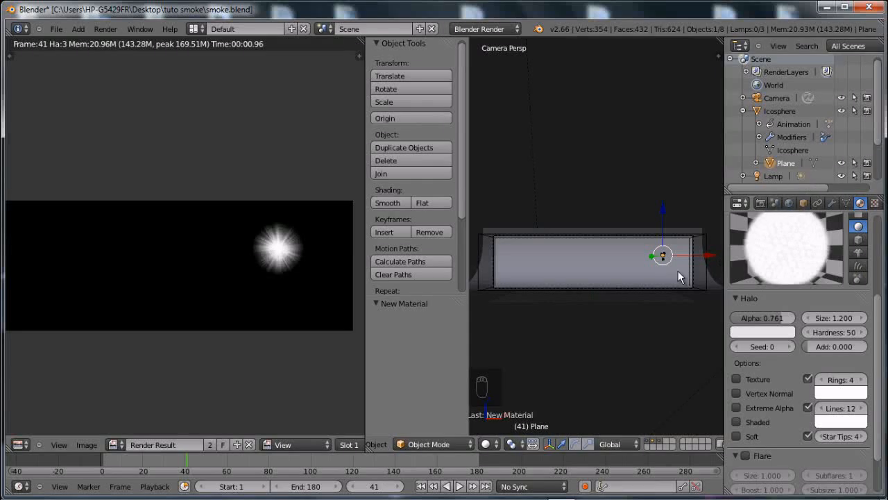
click(761, 203)
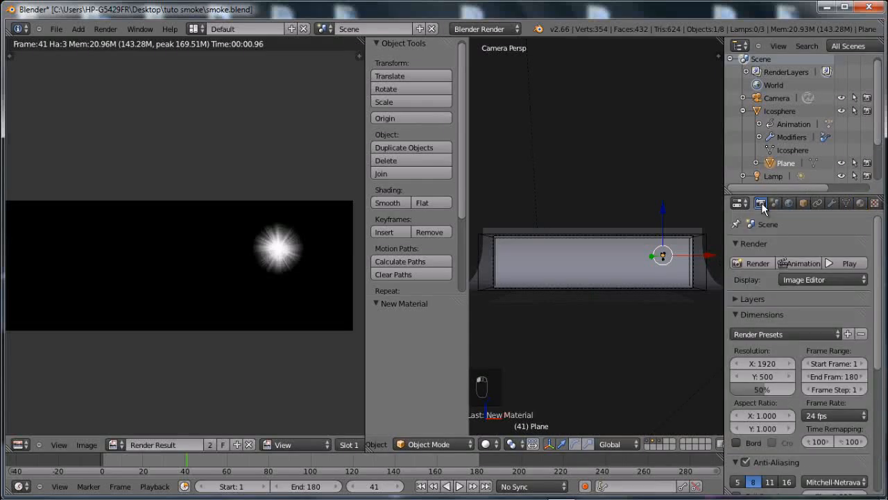
click(739, 315)
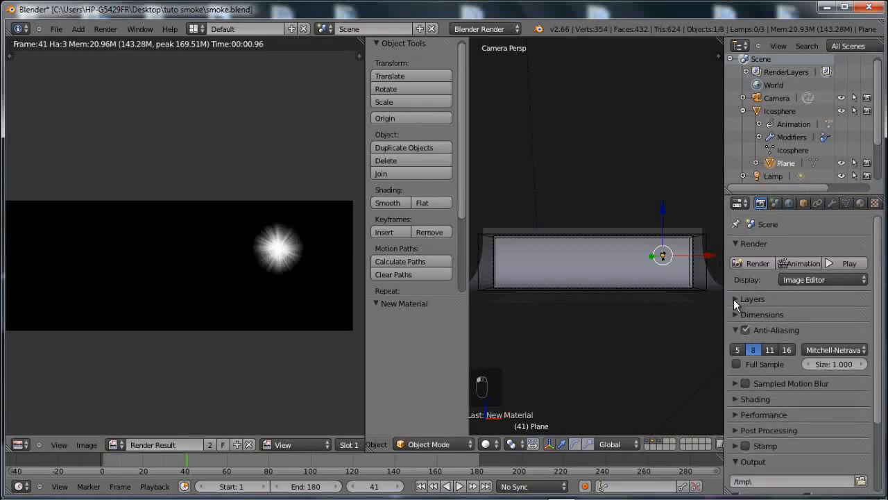
click(736, 299)
scroll(782, 336, down, 1)
scroll(782, 332, down, 1)
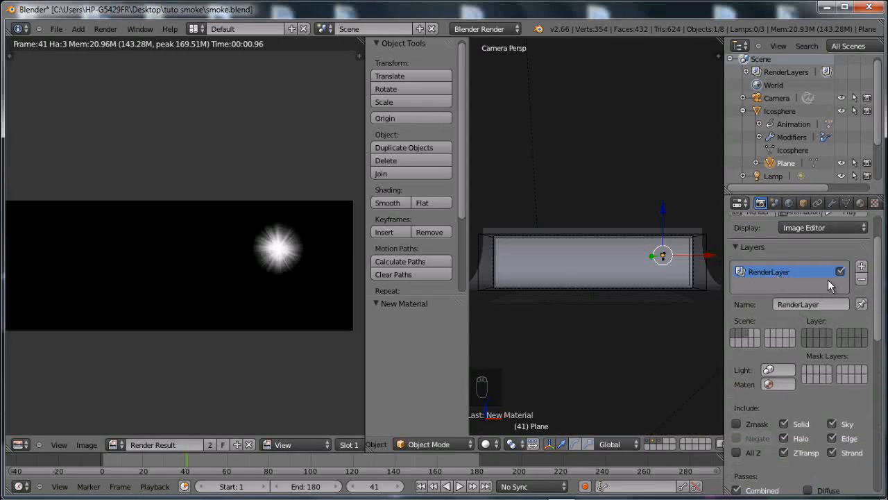
click(812, 304)
text(Smoke)
key(Return)
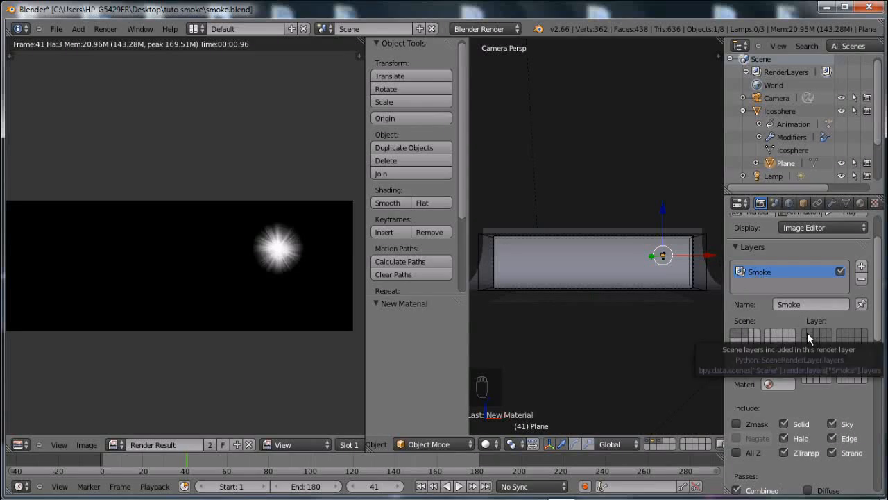
click(805, 333)
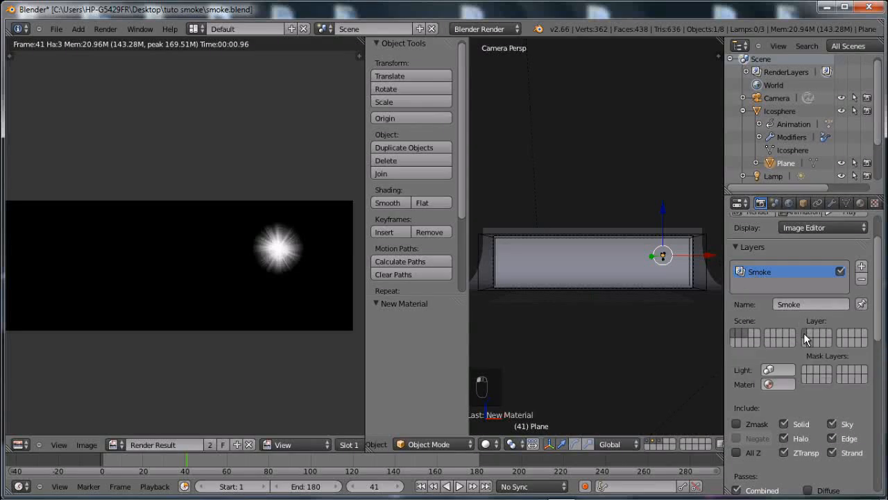
click(833, 423)
- Add a render layer named Halo that includes only the second scene layer, with Sky excluded
click(862, 268)
click(805, 304)
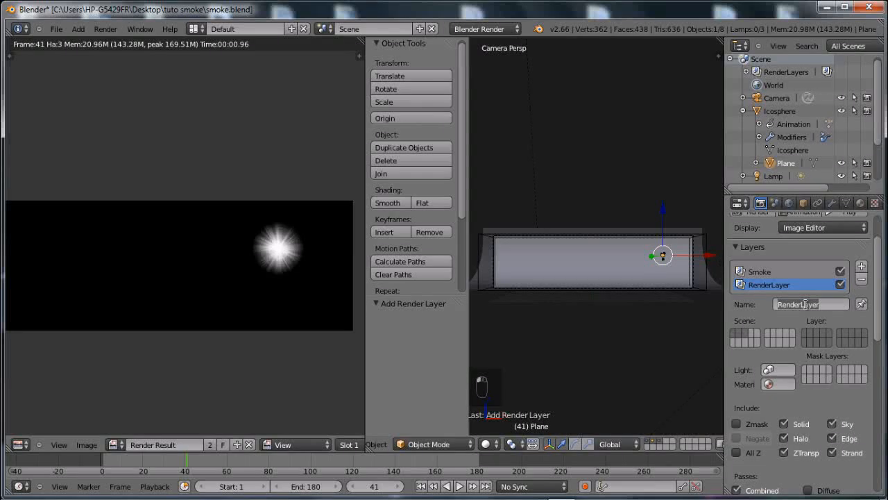
text(Halo)
key(Left)
key(Left)
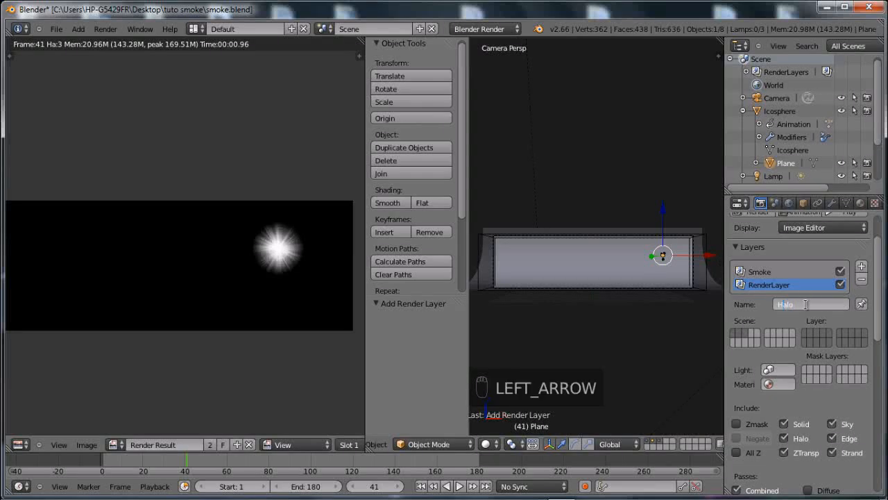
click(761, 315)
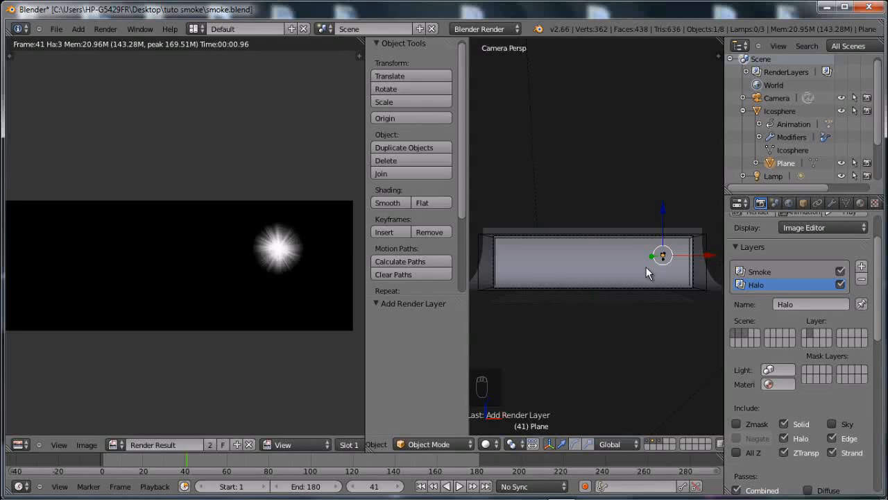
- Add a third render layer named Background that includes only the third scene layer, with Sky excluded
click(862, 268)
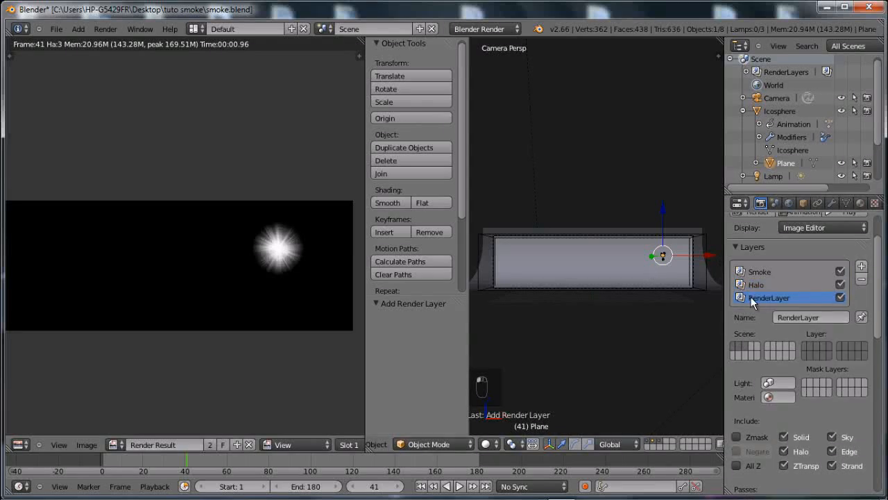
click(803, 317)
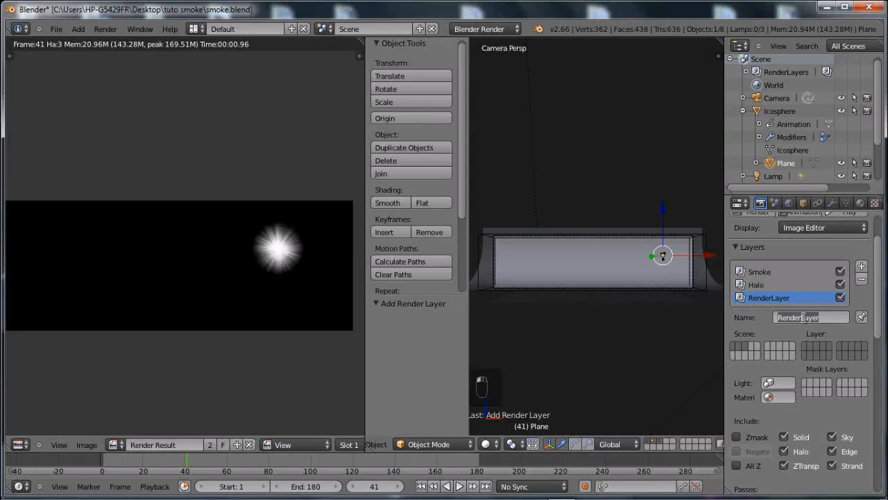
text(Background)
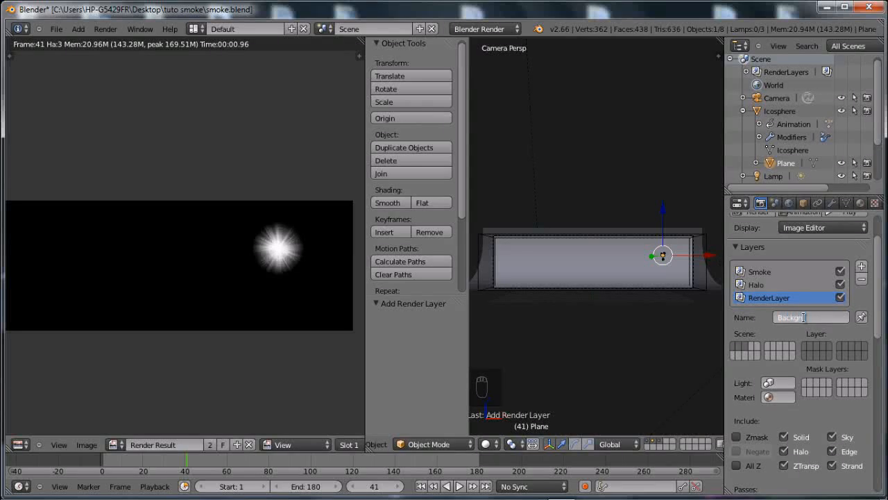
key(Return)
click(832, 436)
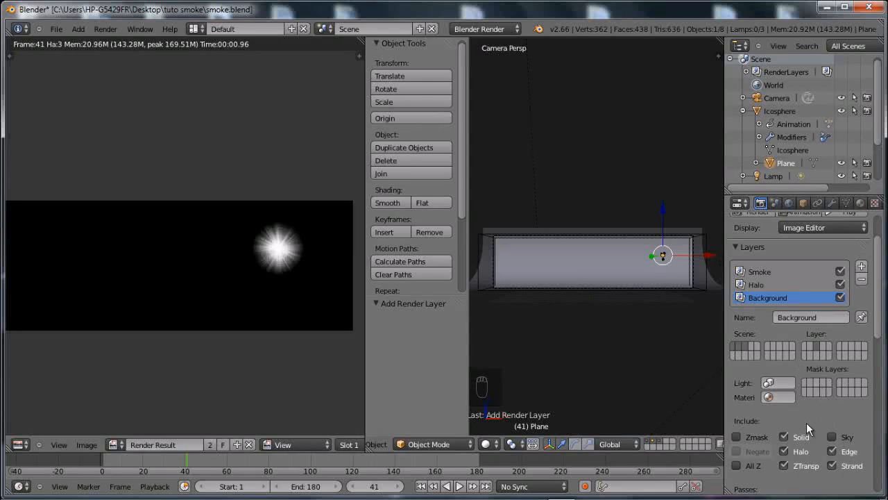
- Save the file and render the current frame with the Smoke, Halo and Background render layers
key(ctrl+s)
click(623, 311)
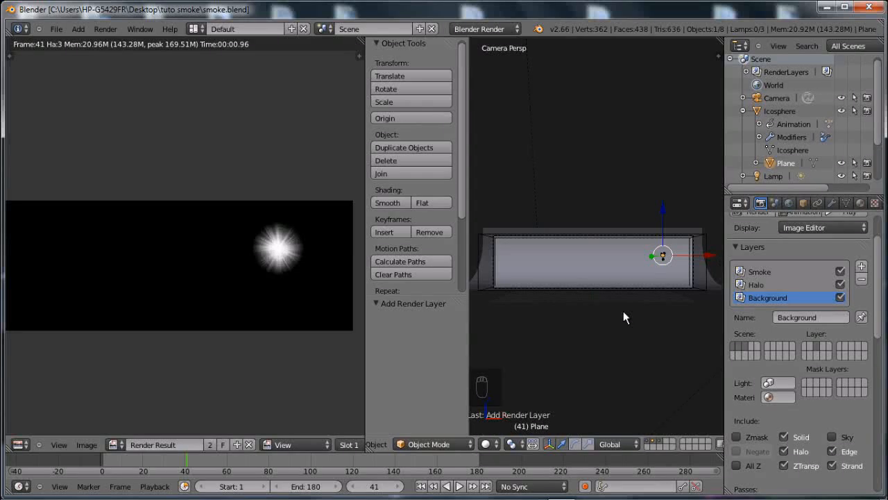
key(F12)
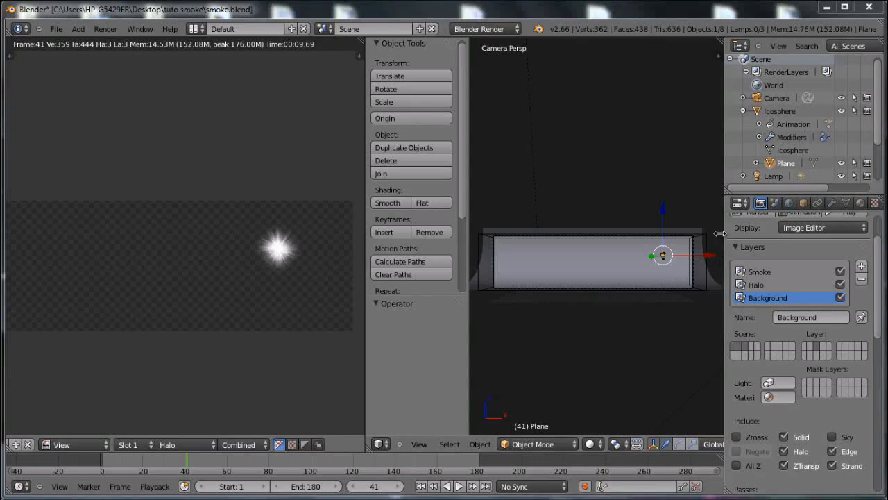
- Give the Icosphere a new material with Z Transparency, lowering alpha and specular to the minimum so it is fully transparent
click(775, 112)
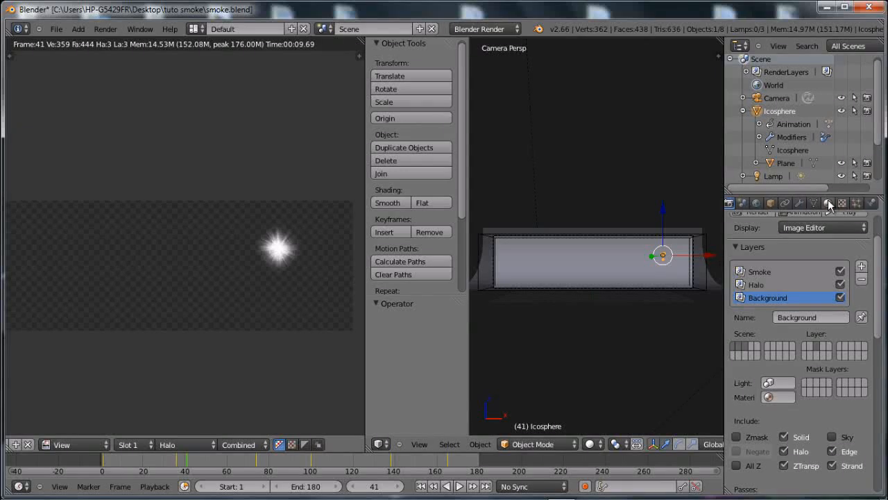
click(828, 202)
click(775, 292)
scroll(781, 293, down, 4)
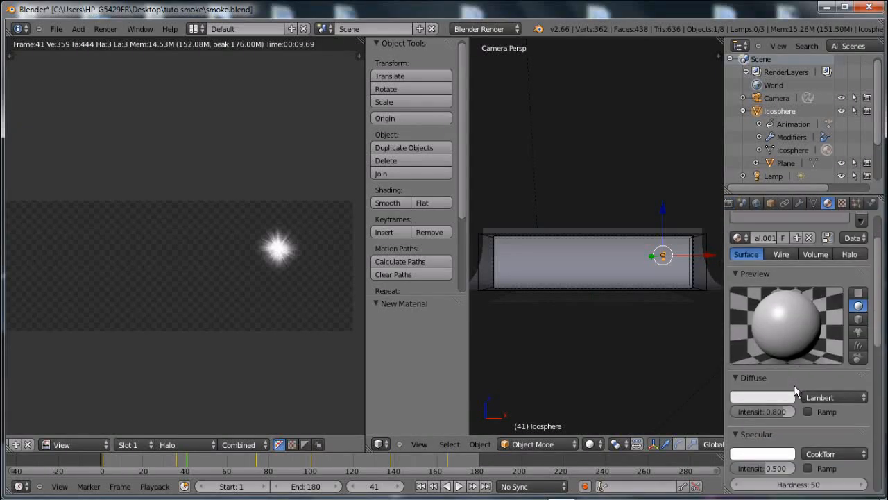
click(742, 326)
click(742, 341)
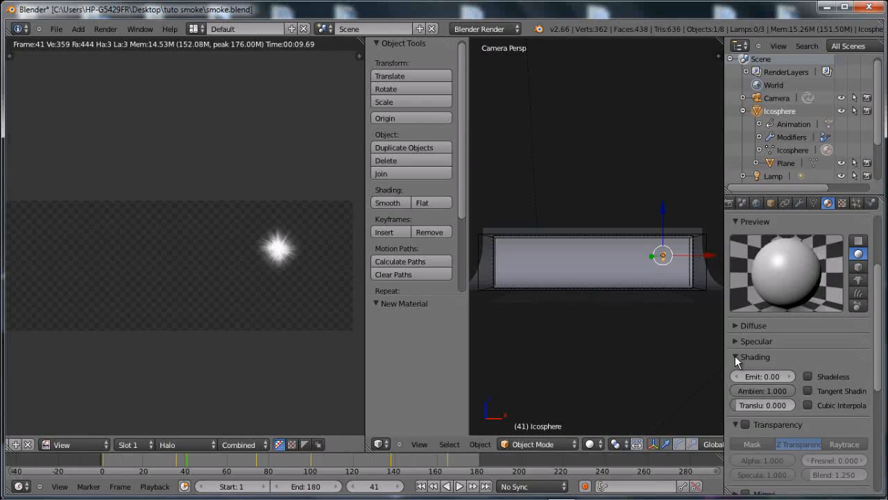
click(740, 358)
click(746, 373)
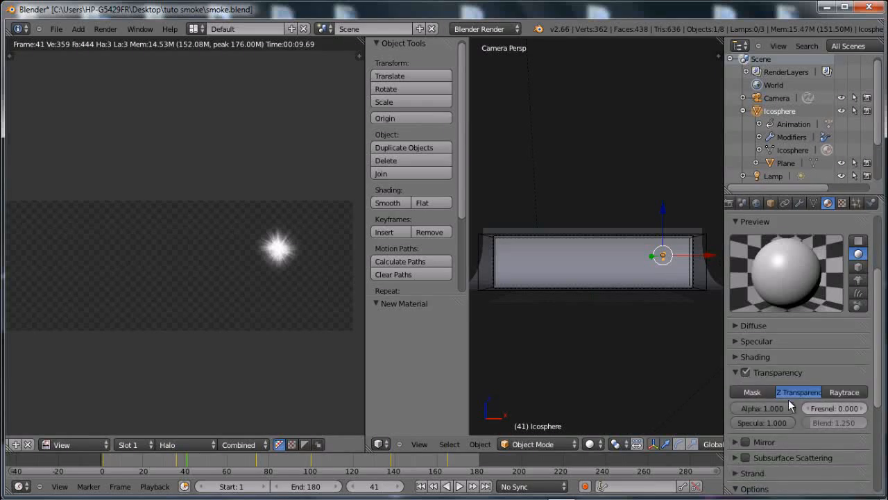
drag(784, 410, 624, 396)
drag(787, 423, 645, 418)
click(735, 373)
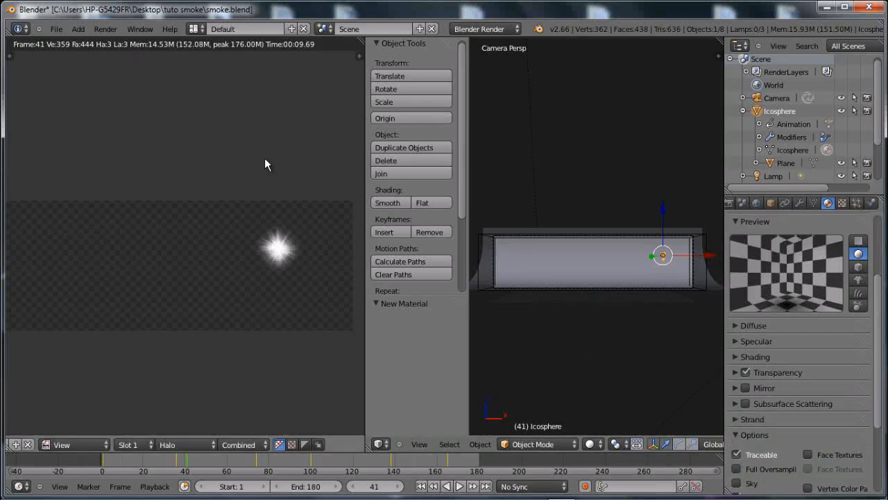
- Switch to the Compositing screen layout and enable compositing nodes for the scene
click(194, 28)
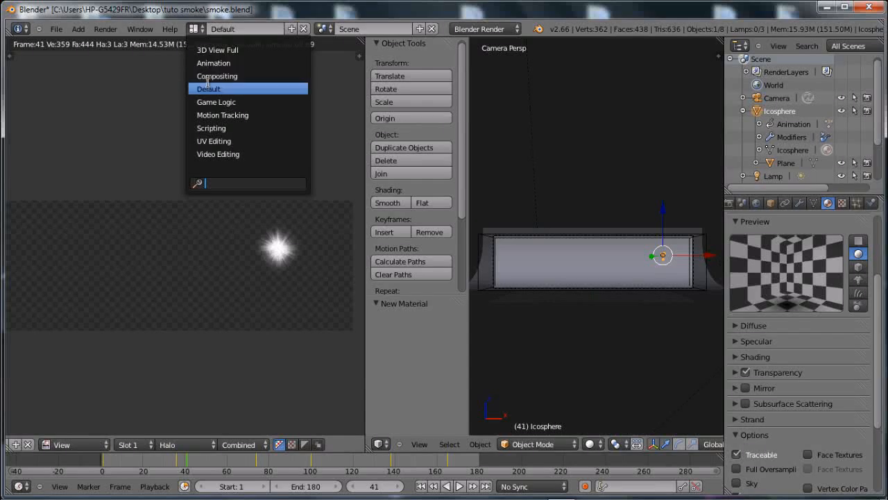
click(211, 76)
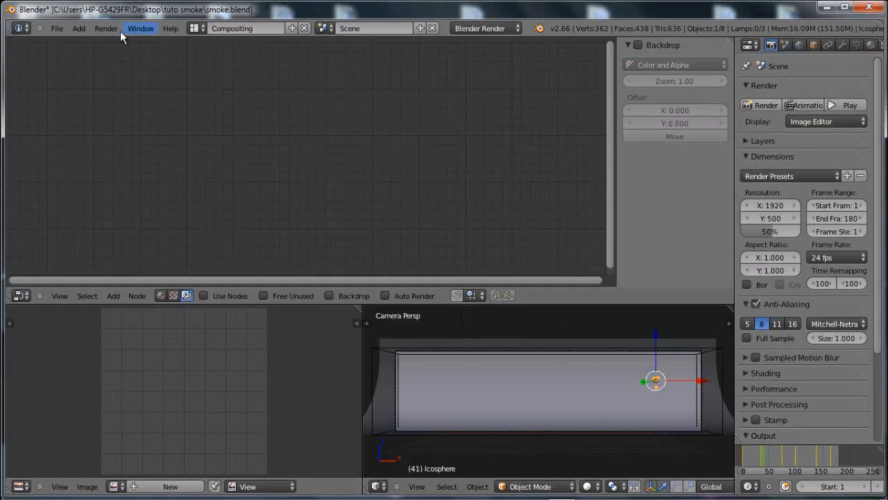
click(206, 296)
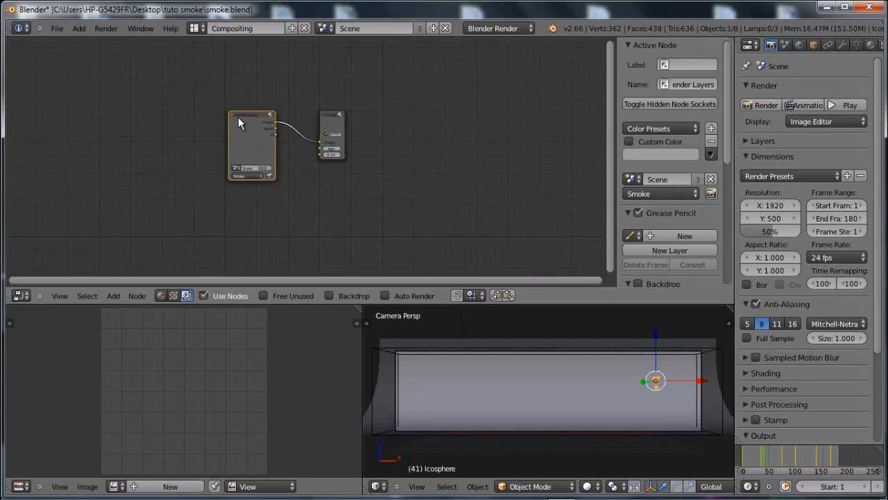
- Spread the Render Layers and Composite nodes apart, and duplicate the Render Layers node twice, stacking the copies beneath it
drag(244, 118, 136, 99)
drag(337, 119, 391, 115)
click(172, 114)
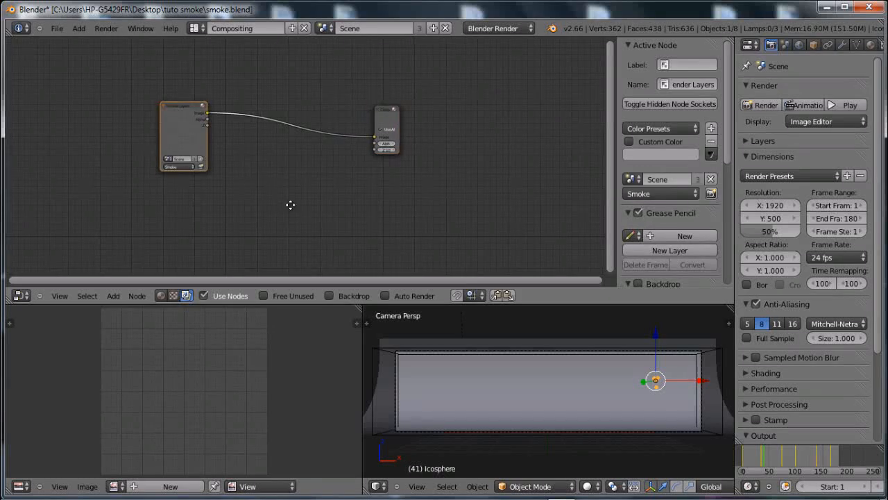
middle_drag(203, 164, 229, 118)
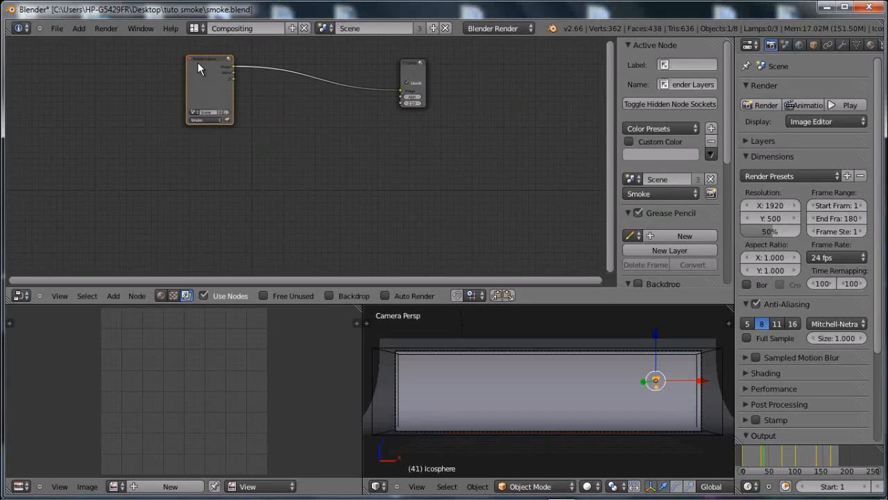
key(shift+d)
click(197, 126)
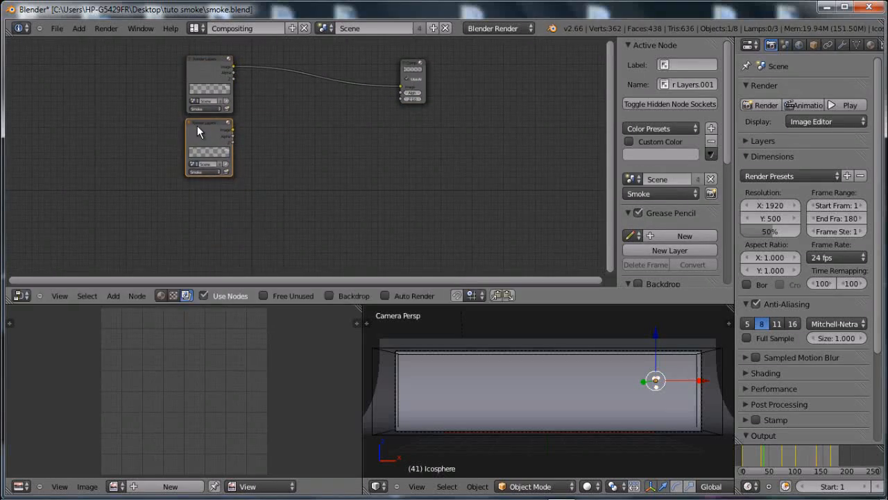
key(shift+d)
click(199, 196)
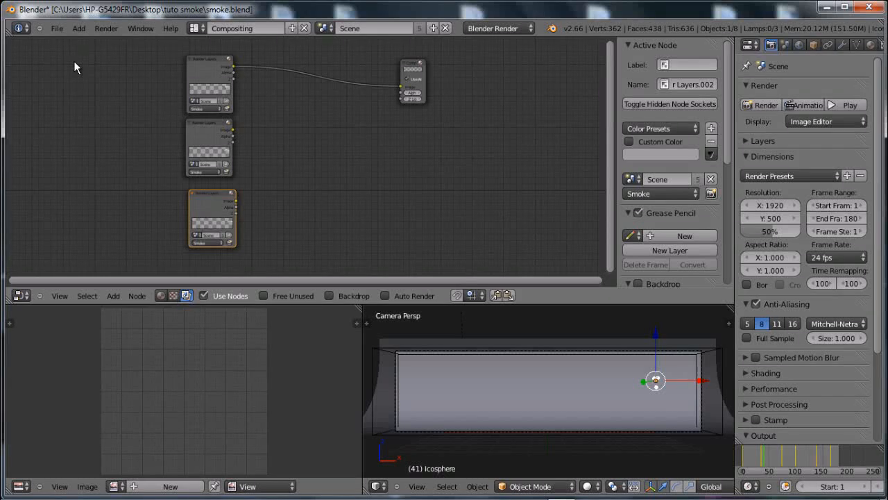
- Append the node tree NodeGroup from IK Power Smoke.blend into the current file
click(57, 29)
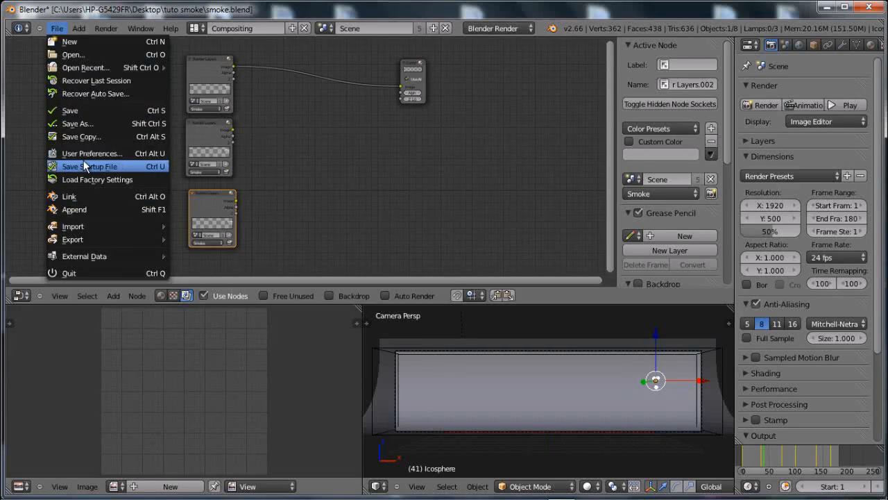
key(Escape)
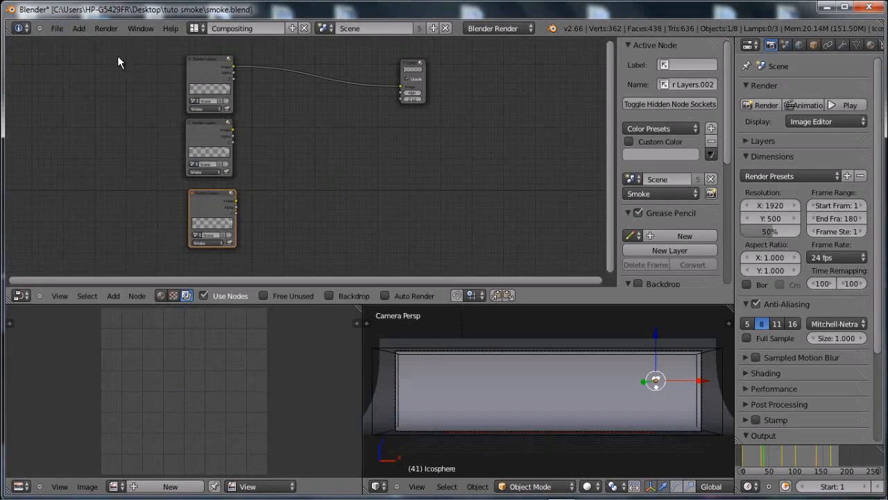
click(57, 28)
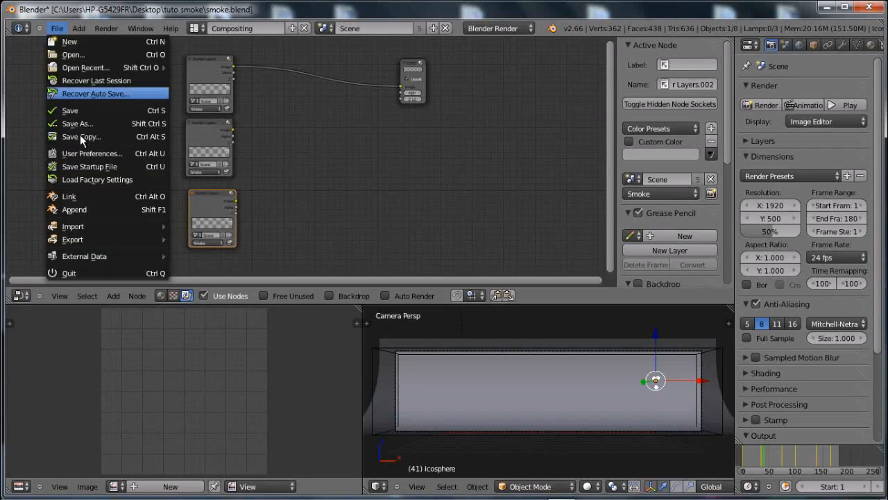
click(100, 209)
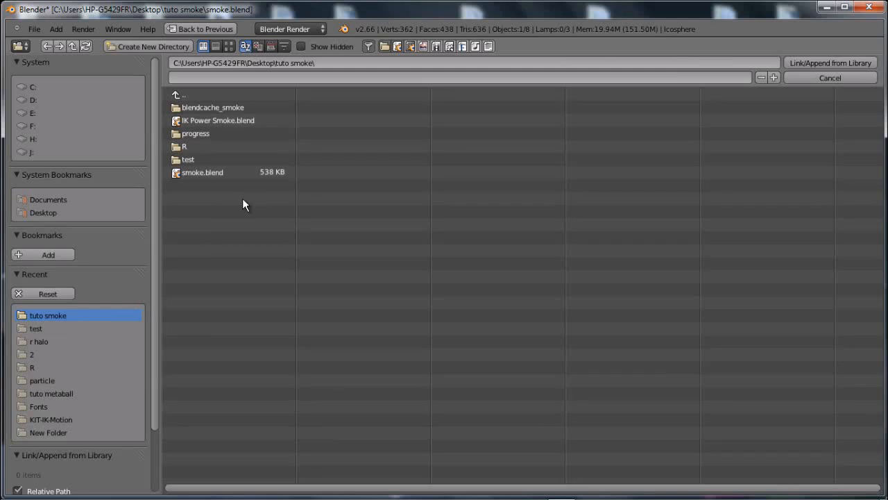
click(192, 120)
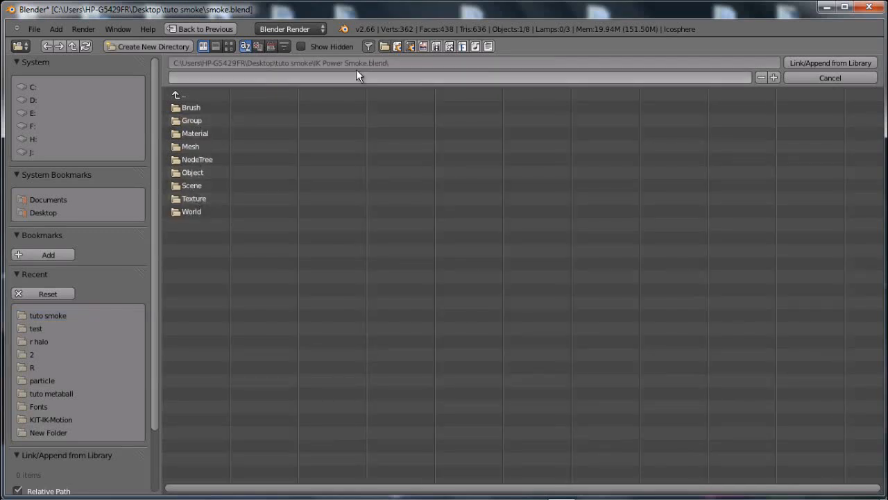
click(204, 159)
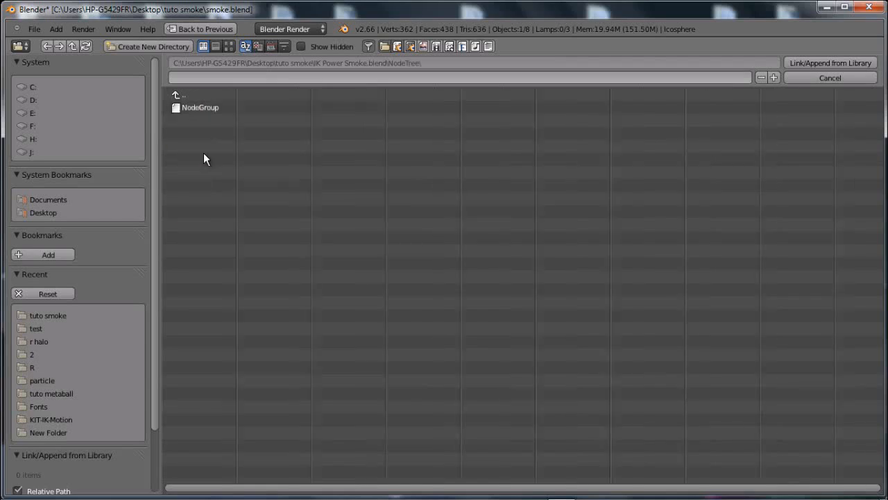
click(195, 107)
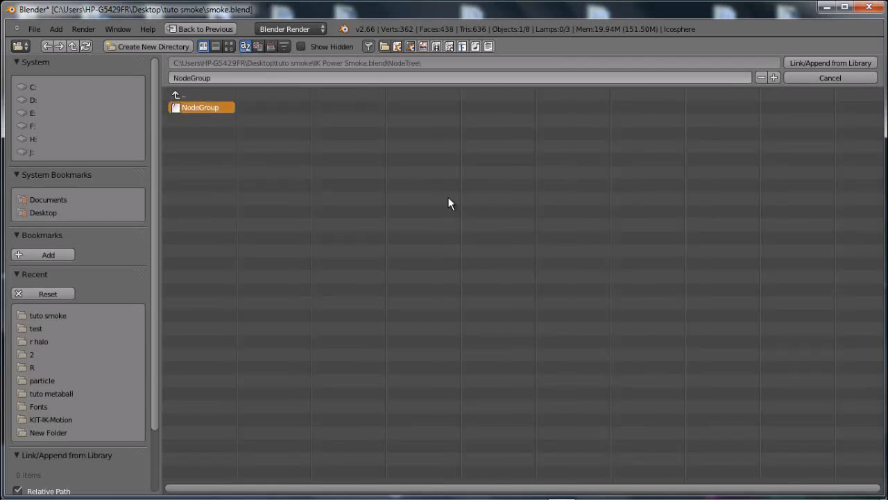
click(823, 63)
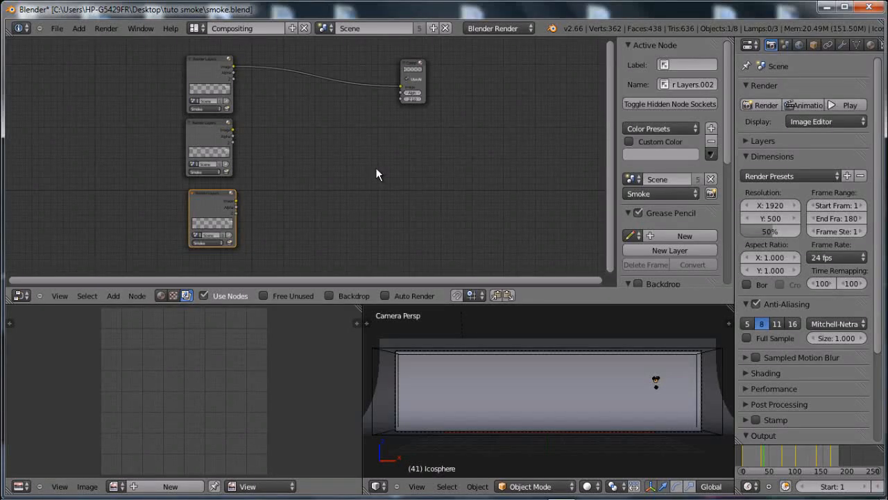
- Add the appended NodeGroup to the compositor and place it between the Render Layers nodes and the Composite node
key(shift+a)
mouse_move(375, 286)
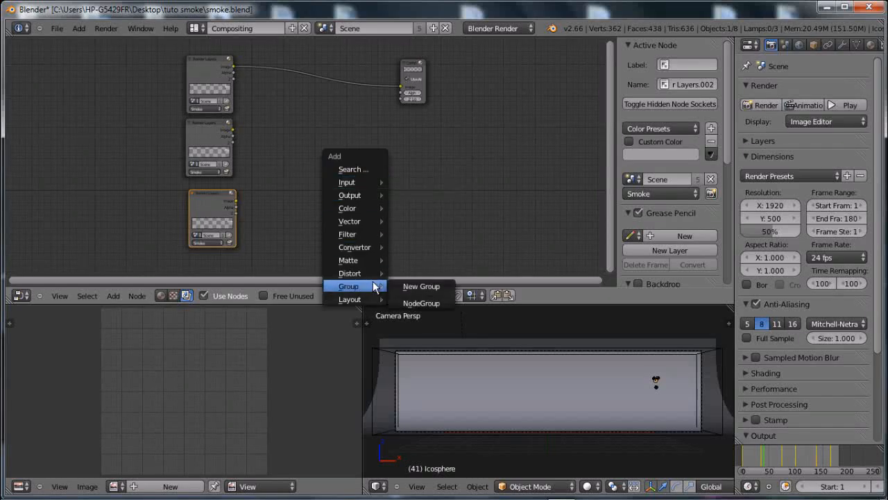
click(410, 304)
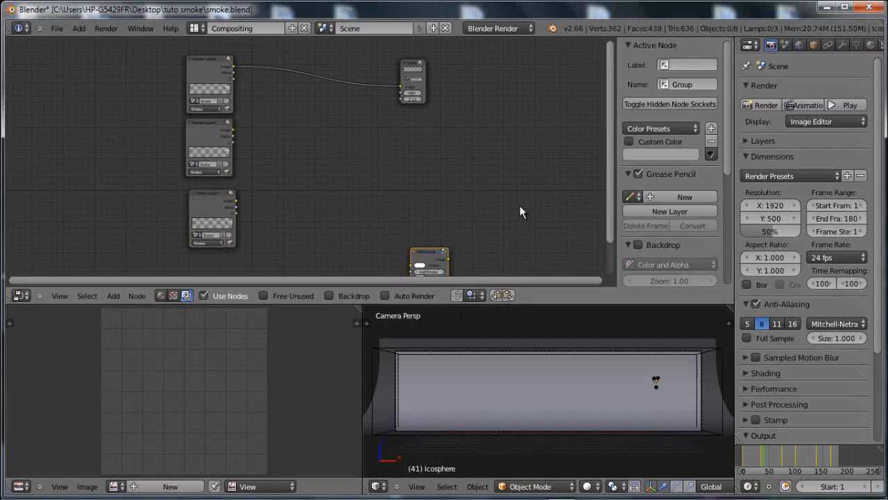
click(413, 49)
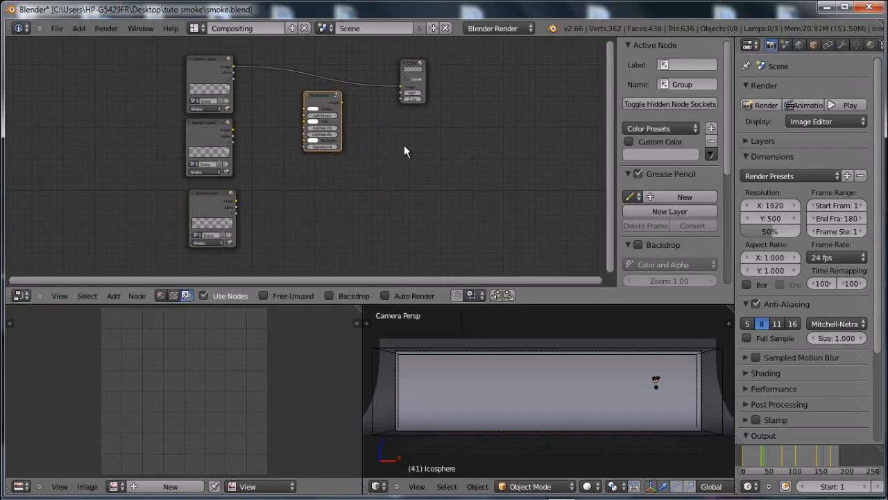
- Move the Composite node farther away, wire the three Render Layers images into NodeGroup's Smoke, Halo and Background inputs, and feed its output to Composite
scroll(405, 144, up, 4)
middle_drag(415, 134, 444, 156)
scroll(448, 117, down, 3)
scroll(444, 156, up, 1)
middle_drag(370, 227, 369, 240)
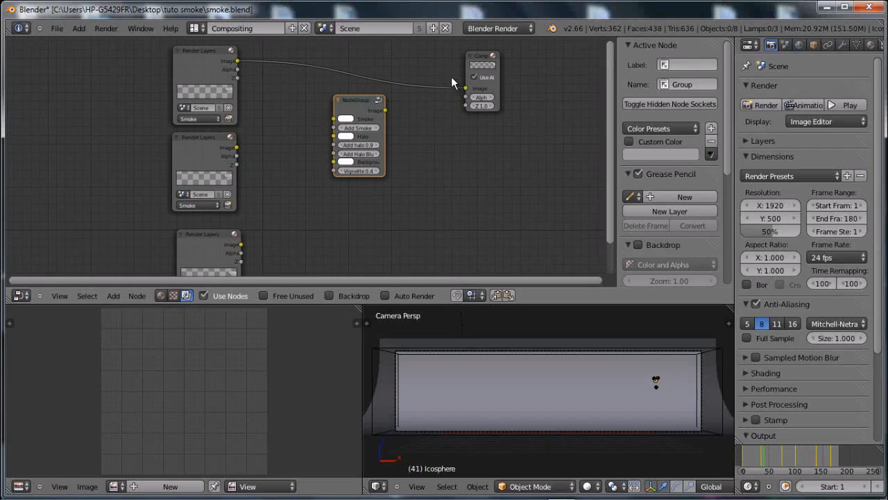
drag(476, 58, 561, 97)
drag(215, 70, 363, 111)
drag(236, 147, 334, 136)
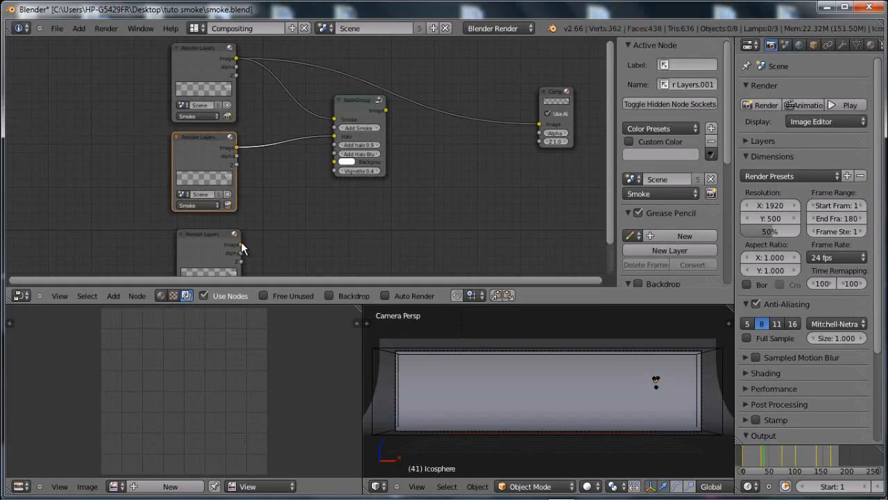
drag(242, 245, 331, 160)
middle_drag(359, 239, 367, 190)
drag(394, 77, 546, 92)
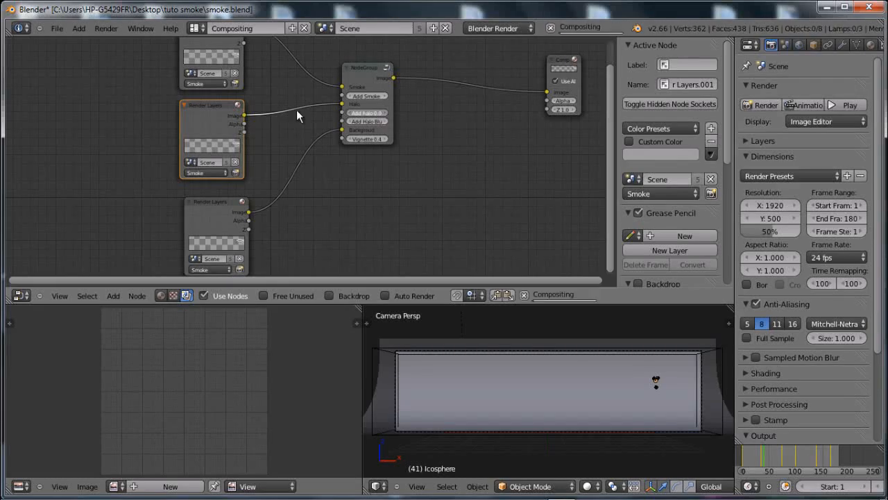
- Widen the NodeGroup node and set its Add Halo Blur and Vignette values to 0.000
scroll(410, 122, up, 3)
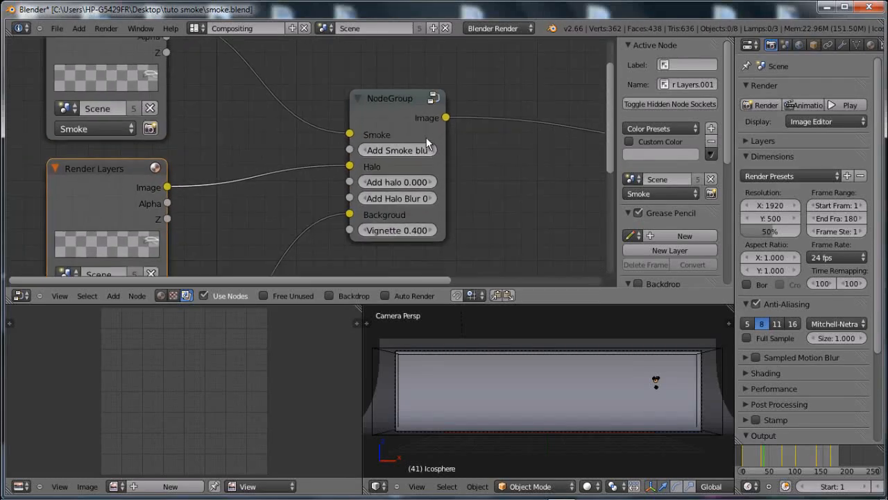
drag(422, 150, 545, 178)
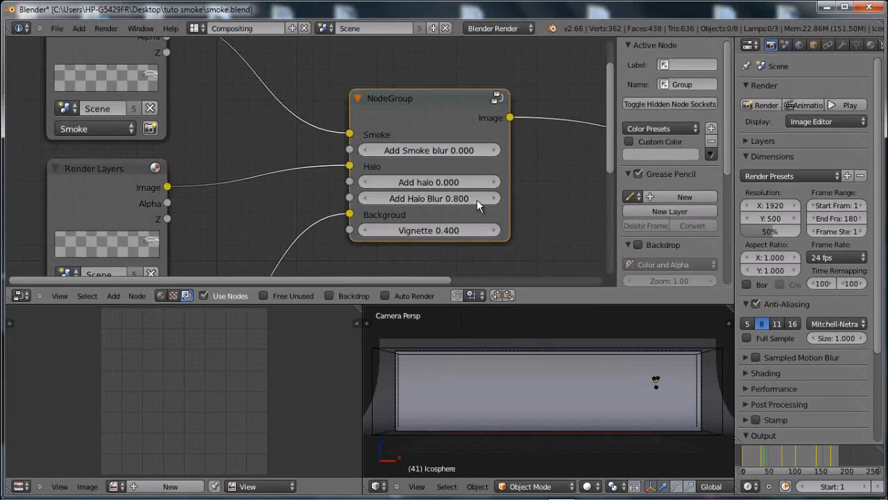
drag(473, 198, 361, 208)
drag(460, 232, 324, 228)
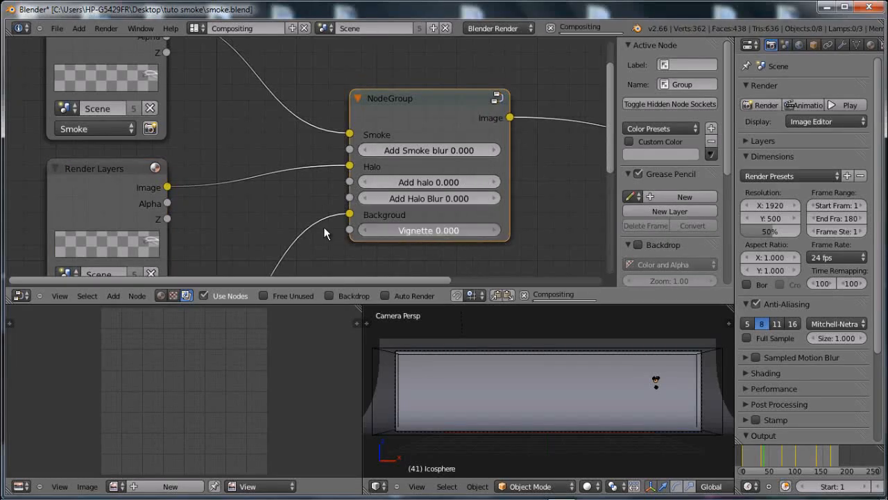
- Assign the Halo render layer to the middle Render Layers node and the Background layer to the lowest one
scroll(498, 230, down, 5)
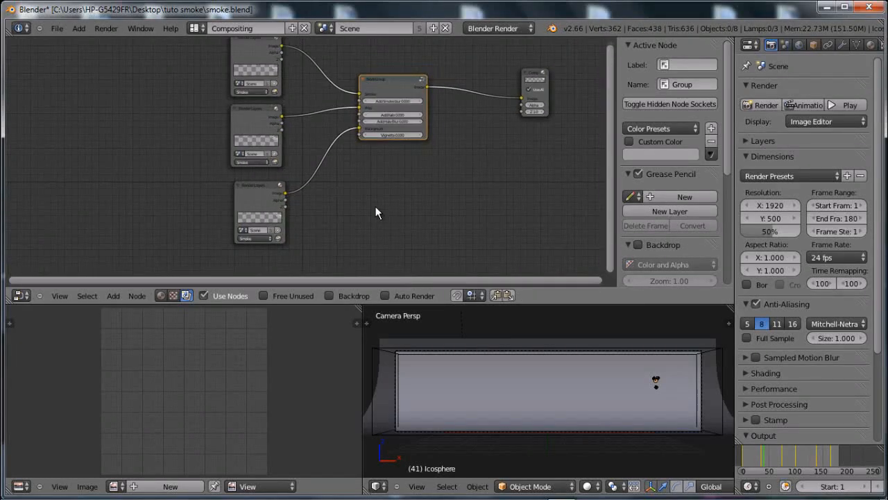
scroll(359, 170, up, 3)
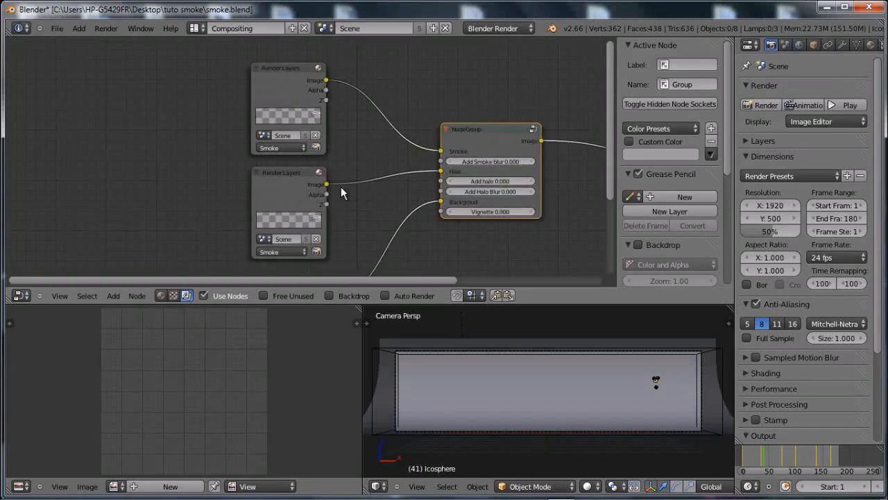
middle_drag(357, 254, 368, 201)
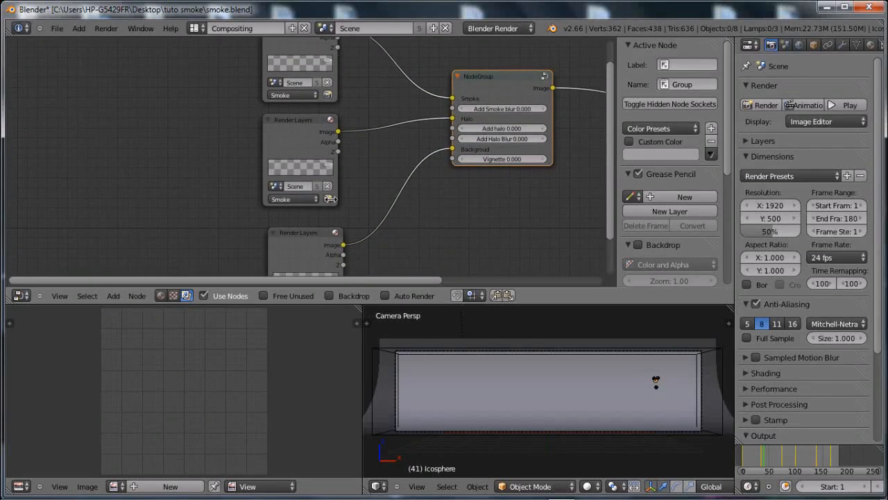
click(288, 198)
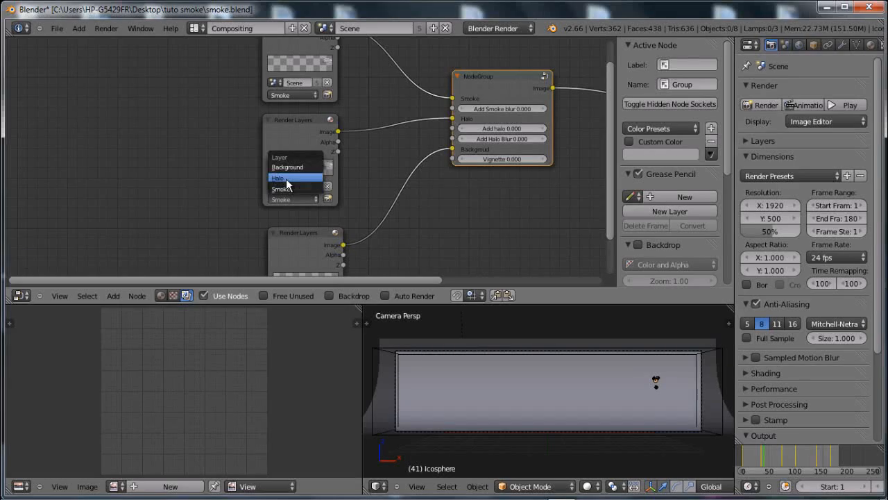
click(287, 178)
middle_drag(347, 248, 349, 142)
click(302, 207)
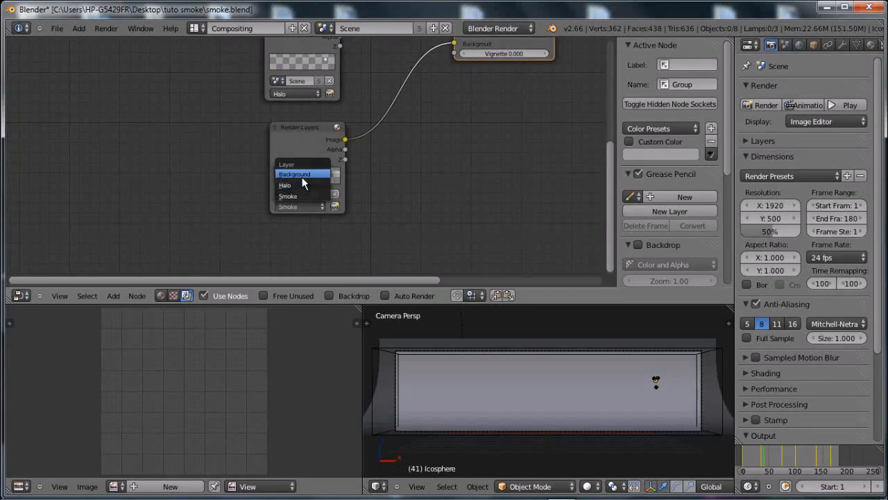
click(302, 175)
- Render the current frame through the completed compositing node setup
middle_drag(512, 118, 437, 221)
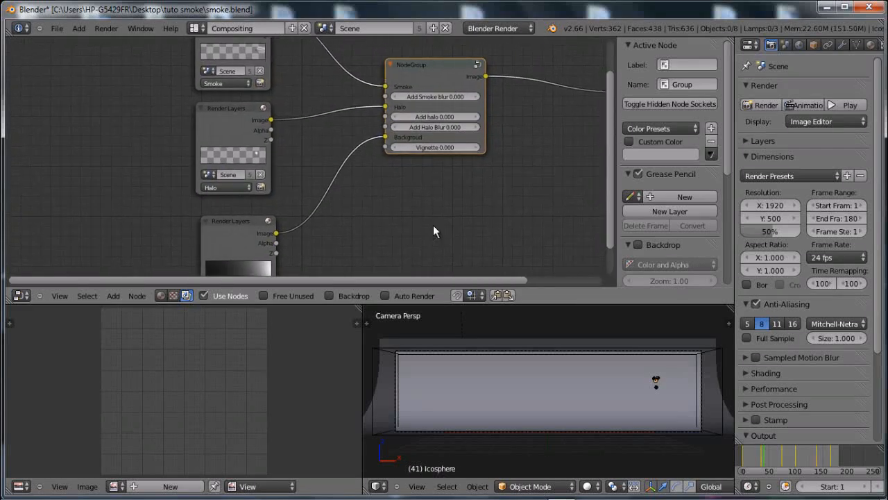
scroll(447, 201, down, 2)
click(106, 29)
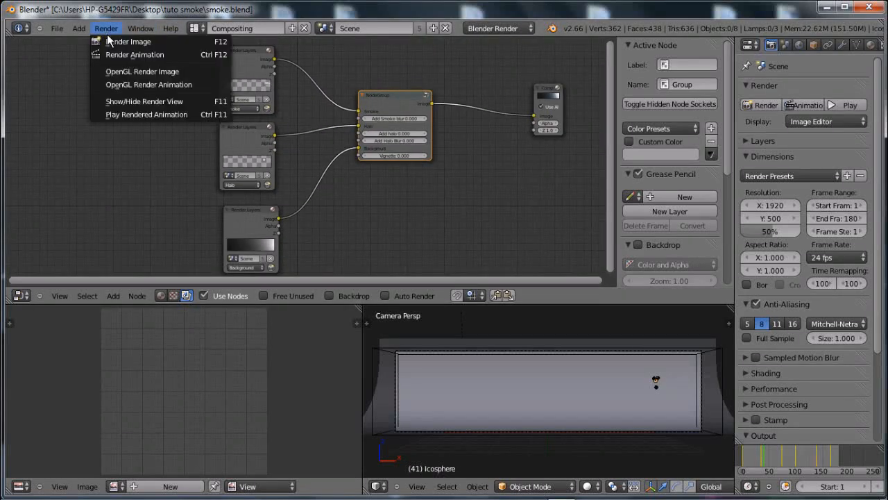
click(121, 42)
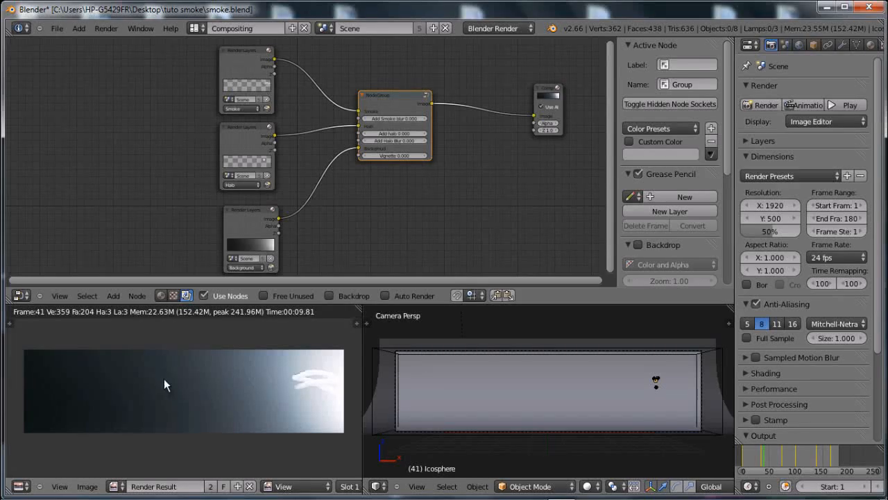
- Move the timeline to frame 119 and render that frame
scroll(447, 180, up, 1)
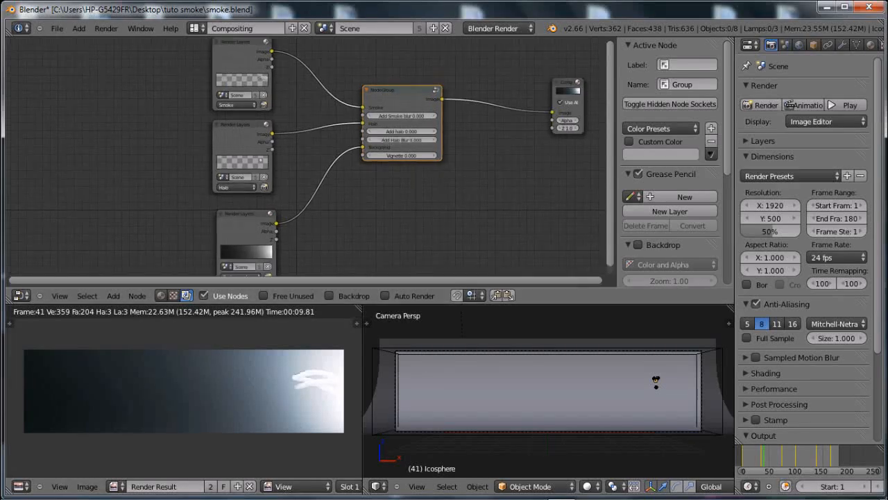
click(793, 455)
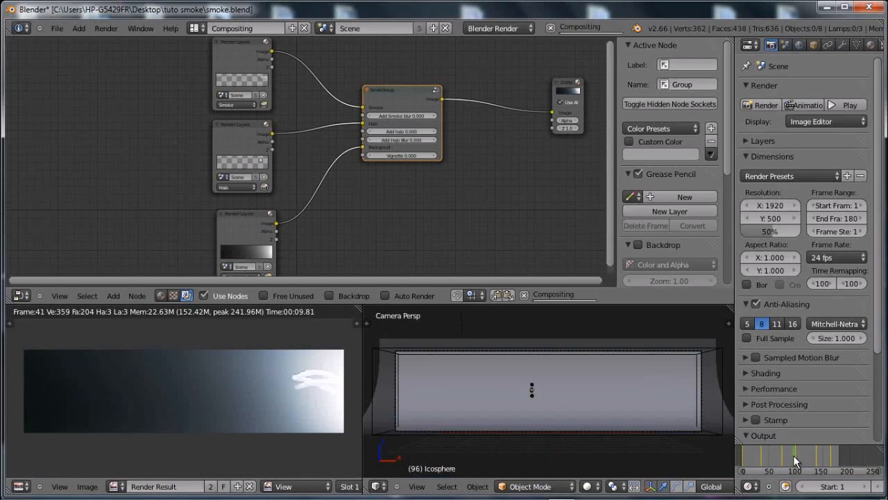
click(807, 455)
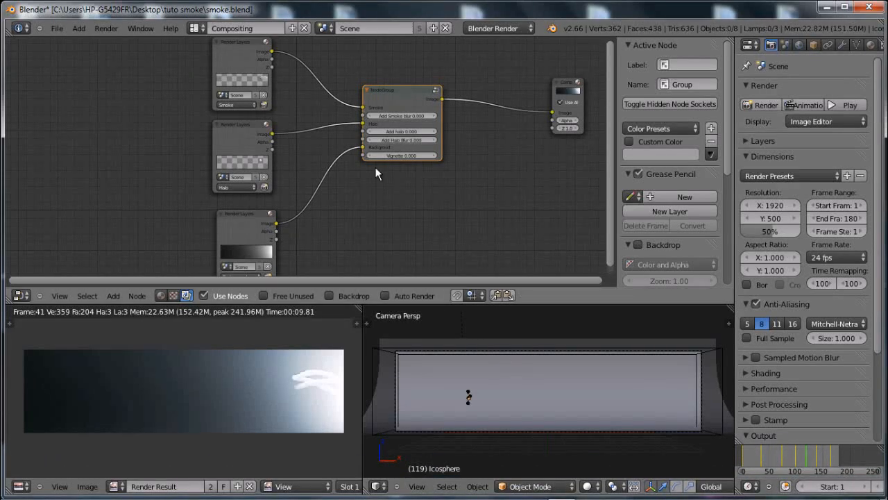
click(107, 29)
click(118, 41)
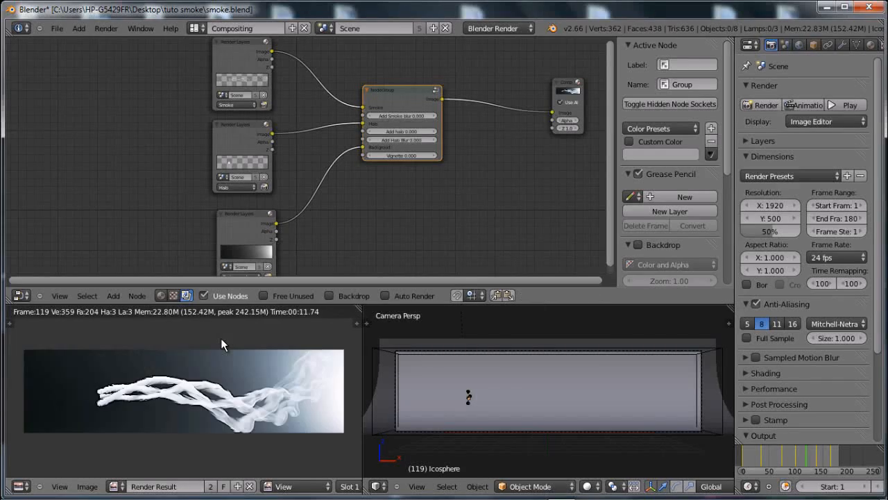
- Examine the rendered smoke up close, from the leading strand tips to the diffuse trailing end
scroll(197, 444, up, 3)
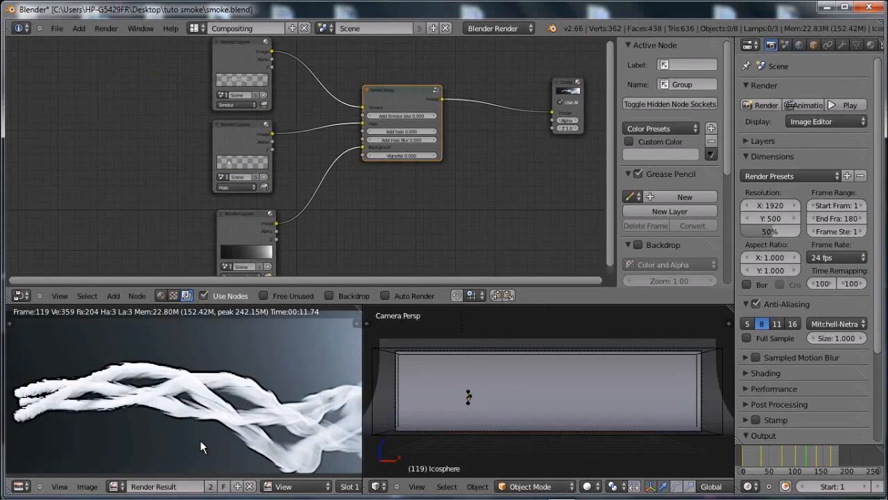
middle_drag(165, 439, 210, 422)
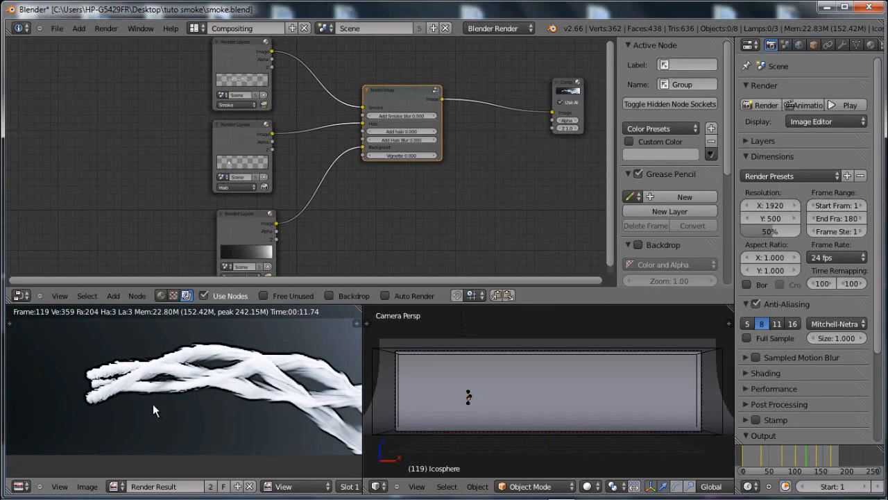
middle_drag(284, 412, 173, 404)
middle_drag(50, 386, 122, 395)
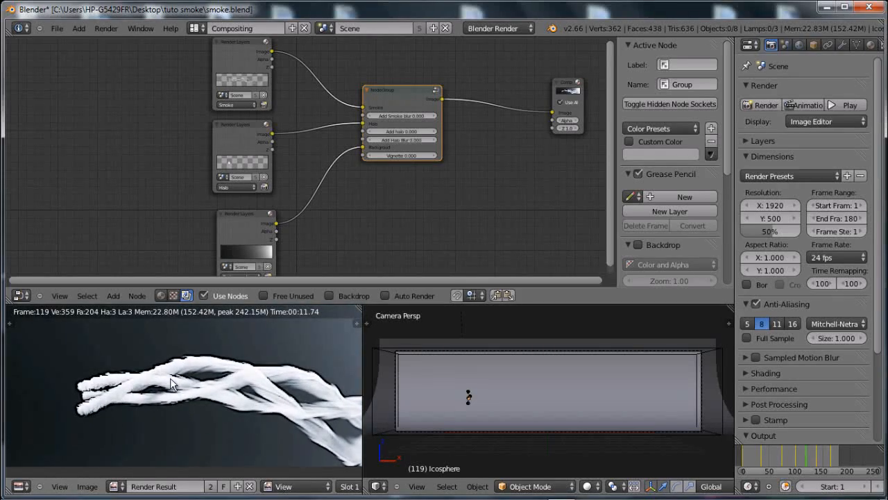
middle_drag(307, 419, 168, 410)
mouse_move(274, 406)
middle_down()
mouse_move(195, 405)
mouse_move(274, 415)
middle_up()
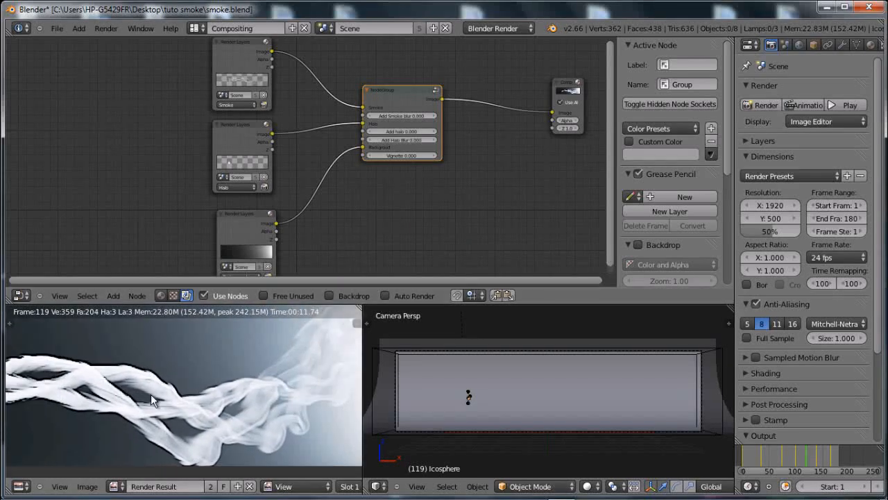
middle_drag(152, 407, 187, 415)
scroll(137, 426, down, 2)
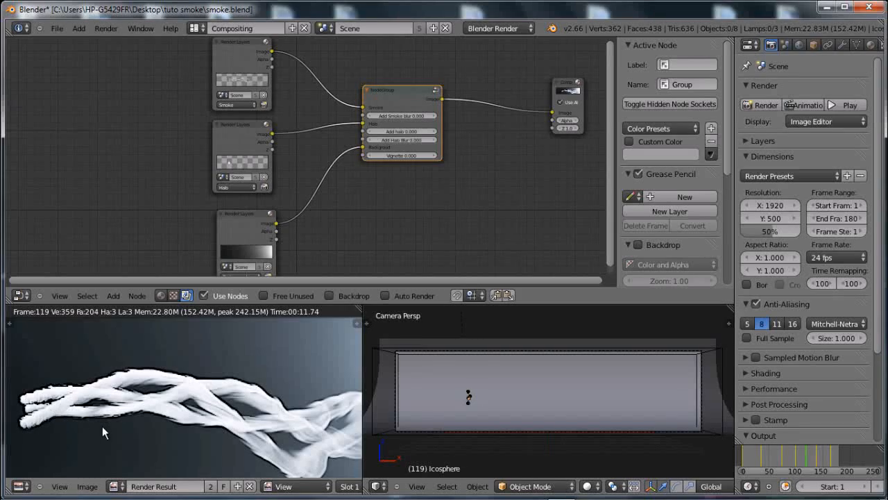
middle_drag(143, 424, 185, 434)
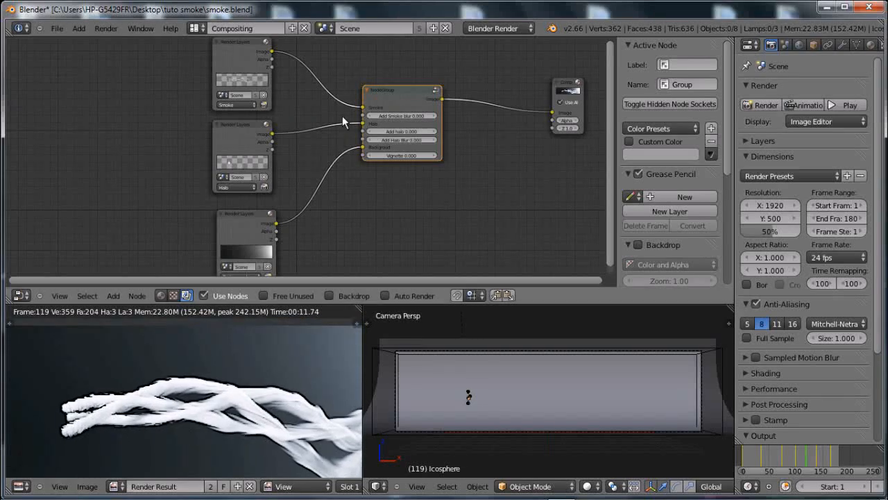
- Nudge the NodeGroup node toward Composite and open the group to inspect the nodes in its Smoke frame
drag(397, 90, 416, 97)
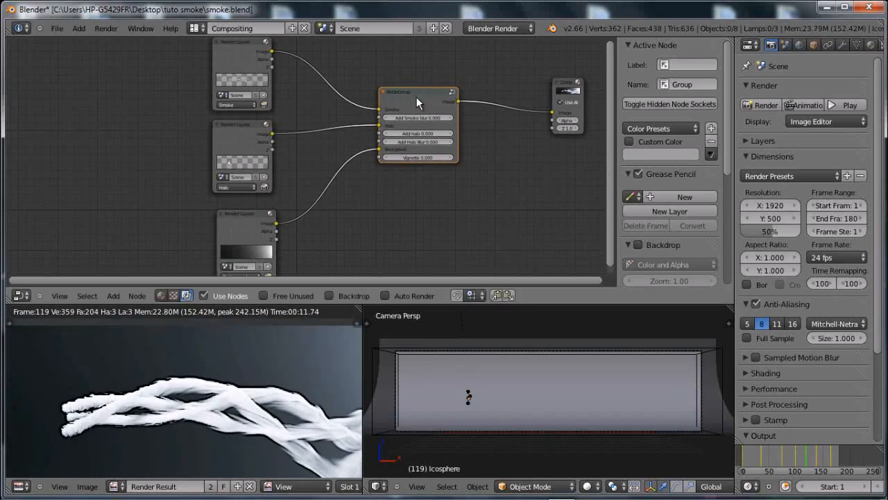
scroll(370, 222, down, 2)
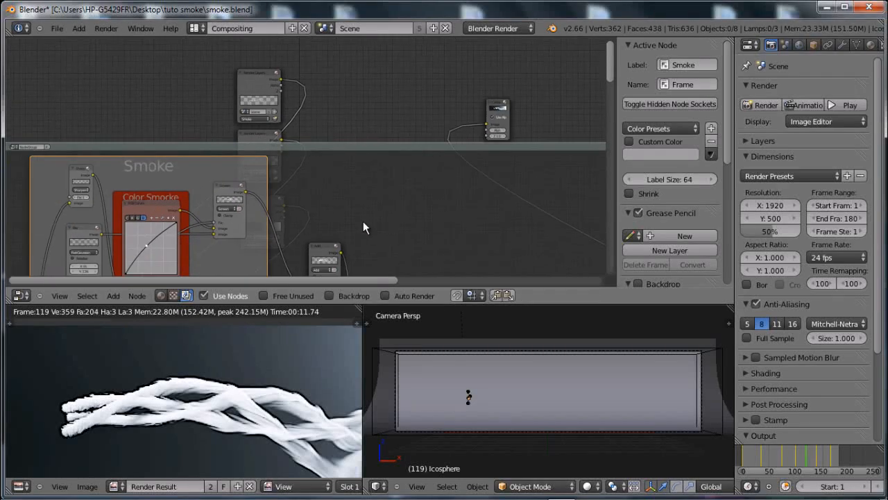
middle_drag(341, 206, 351, 128)
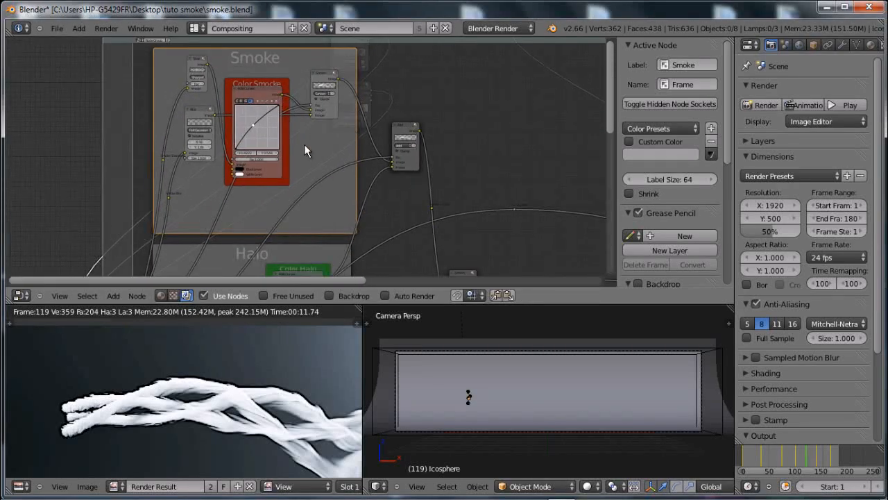
scroll(304, 144, down, 2)
scroll(272, 83, up, 4)
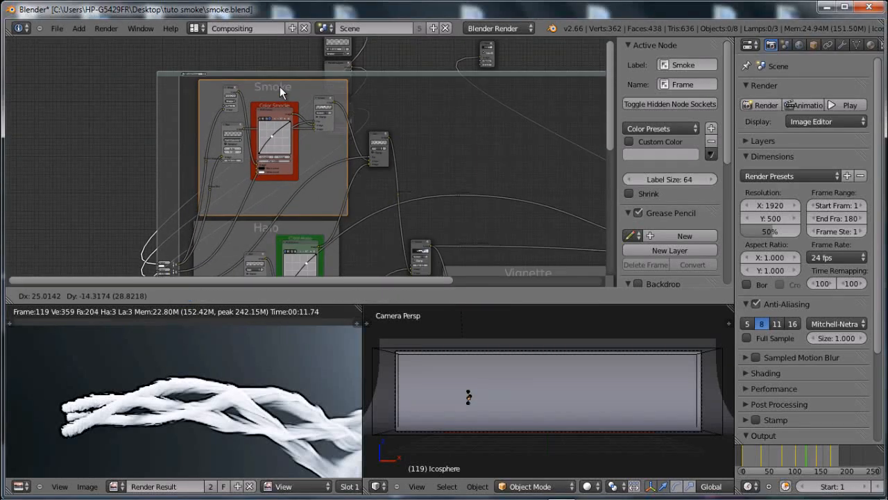
scroll(189, 184, down, 1)
middle_drag(189, 184, 286, 229)
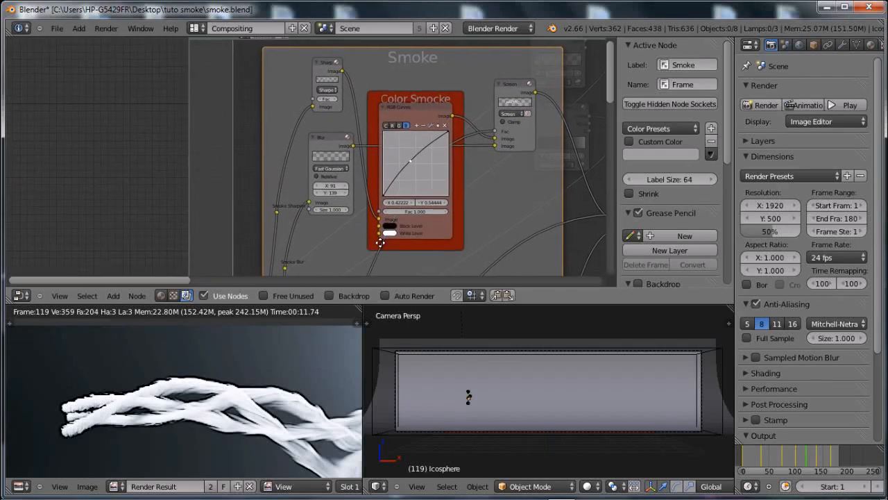
- Move the Smoke Sharpen reroute point up and away from the Blur node, within the Smoke frame
scroll(281, 228, up, 3)
click(264, 224)
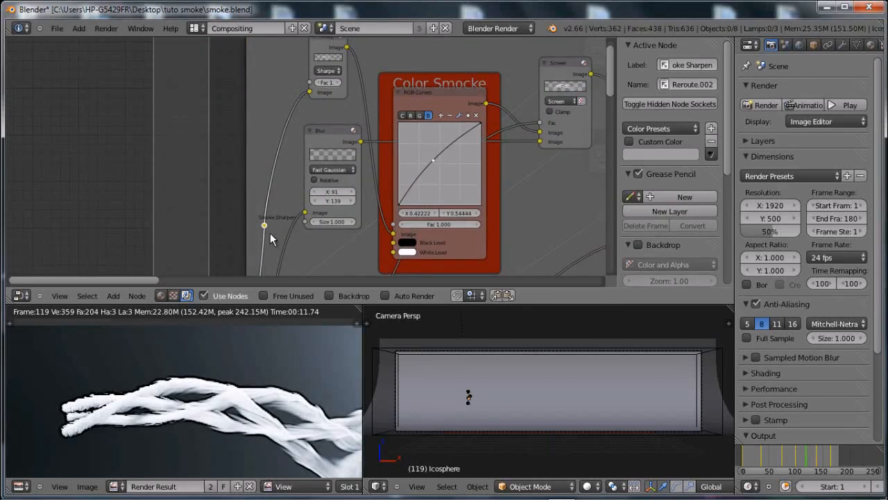
key(g)
click(229, 187)
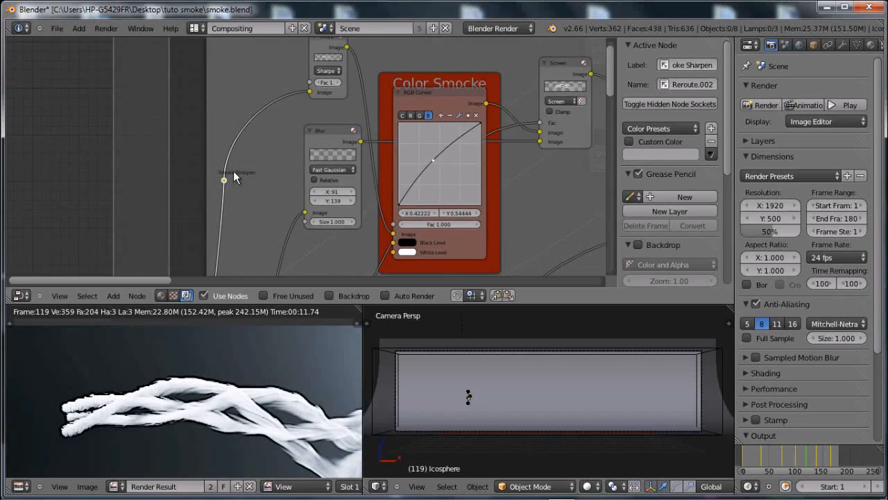
scroll(233, 174, up, 1)
middle_drag(323, 100, 329, 152)
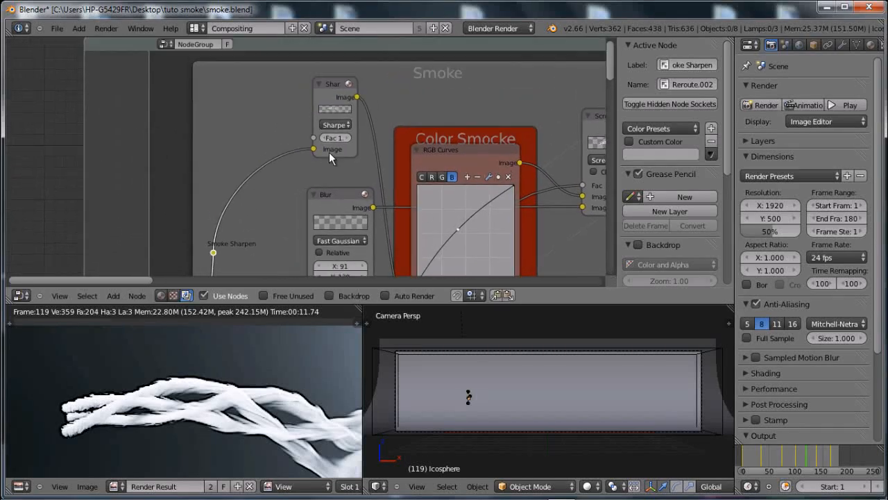
- Set the Sharpen filter node's factor to 0.05 inside the Smoke frame and close the node group
scroll(329, 152, up, 1)
click(340, 135)
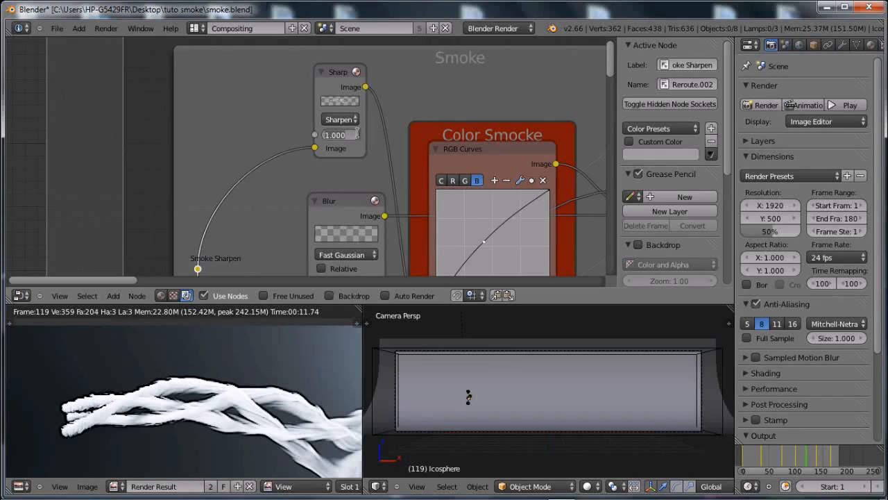
text(0.05)
key(Return)
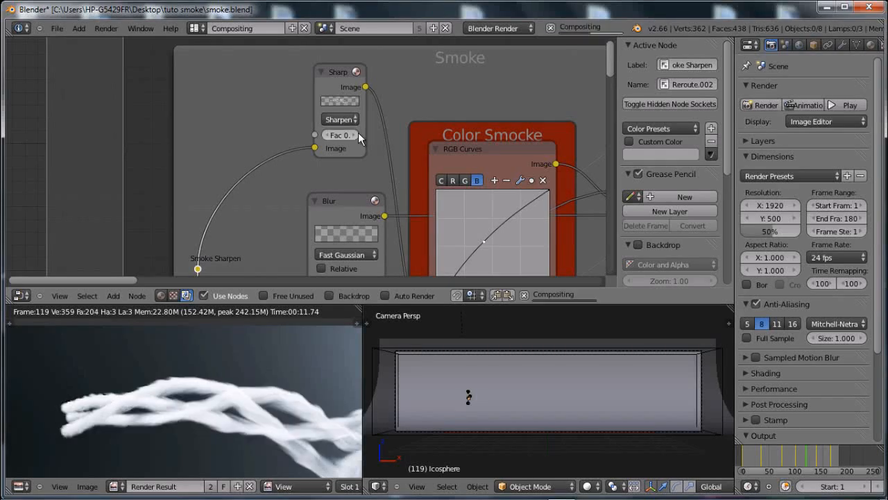
scroll(216, 426, down, 4)
scroll(241, 427, up, 2)
middle_drag(256, 437, 197, 419)
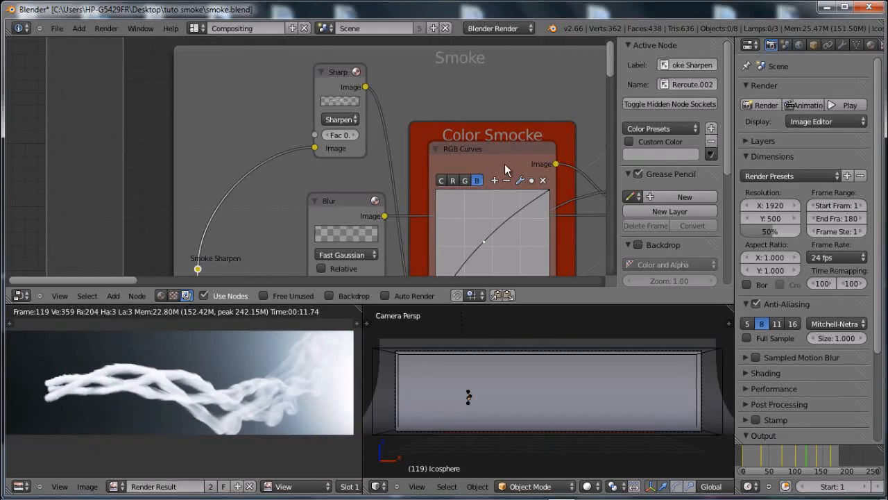
key(Tab)
key(Home)
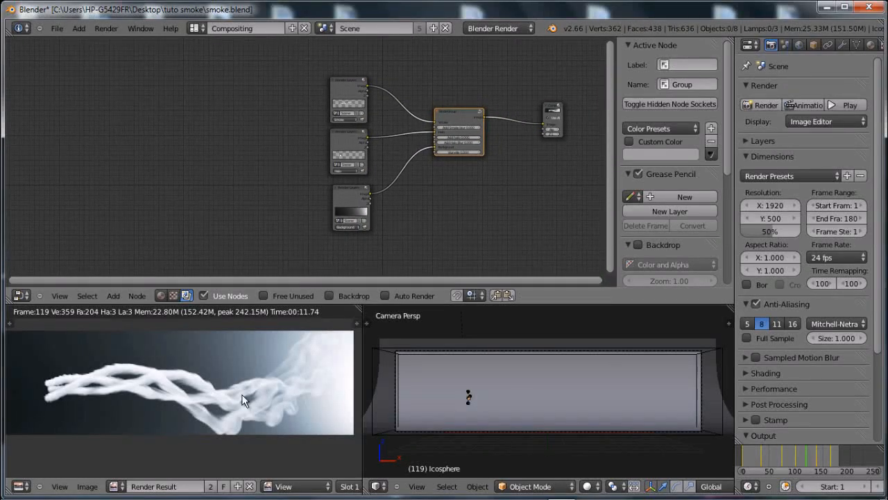
- Examine the softened smoke strands in the render up close, from the leading tips to the trailing end
scroll(204, 422, up, 2)
scroll(204, 422, up, 1)
middle_drag(156, 424, 244, 419)
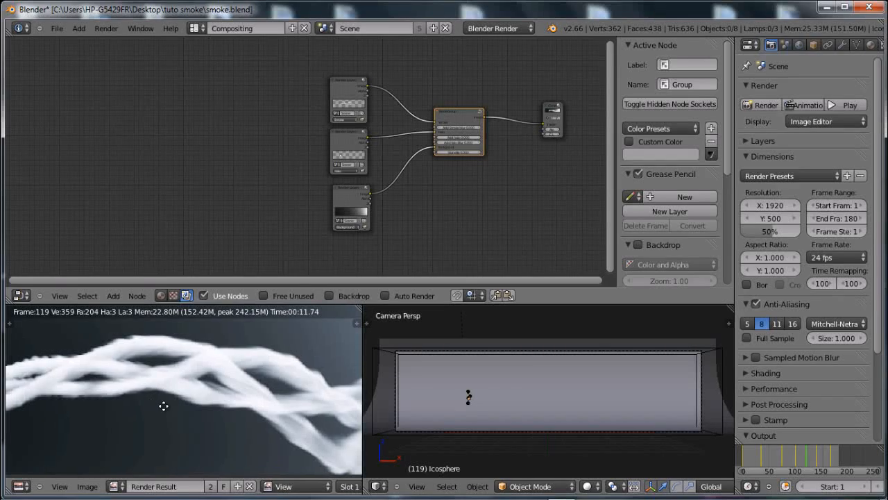
middle_drag(148, 403, 198, 408)
middle_drag(111, 396, 201, 408)
middle_drag(263, 403, 141, 382)
scroll(307, 395, up, 2)
middle_drag(297, 404, 190, 395)
middle_drag(266, 407, 234, 409)
scroll(234, 409, down, 3)
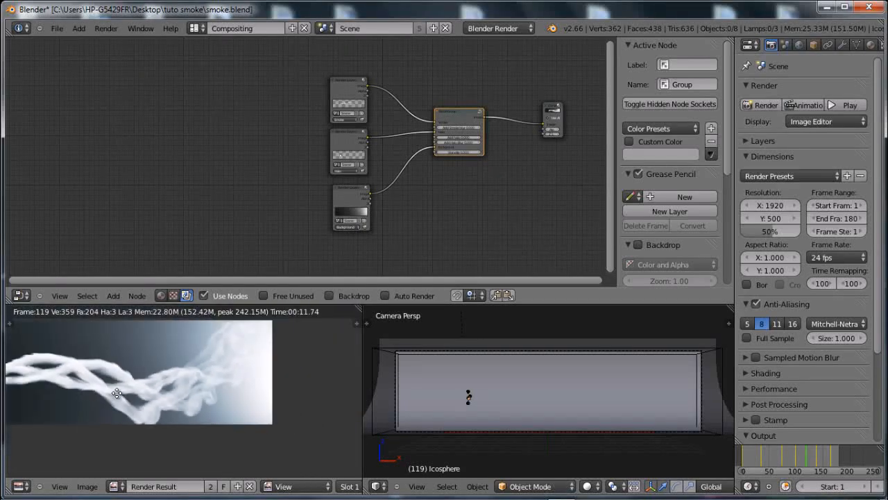
middle_drag(156, 401, 165, 403)
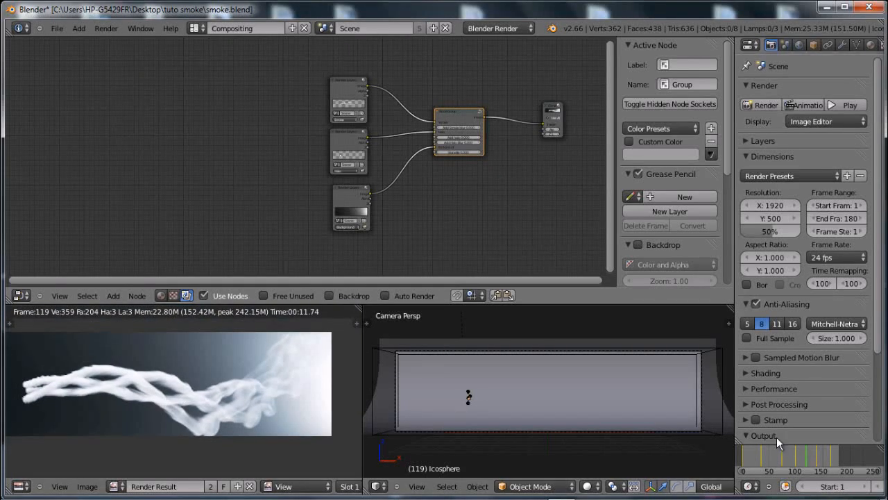
- Select the sun lamp beside the smoke domain and set its energy to 4
scroll(660, 363, down, 5)
right_click(684, 364)
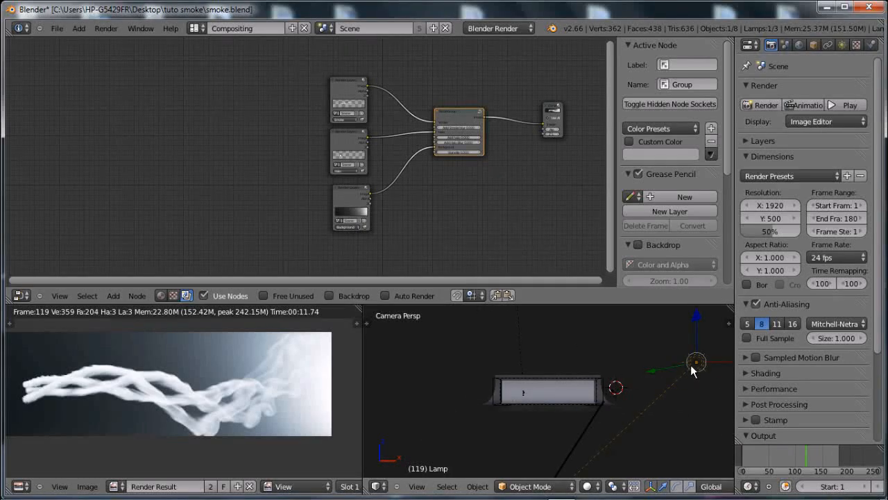
click(842, 44)
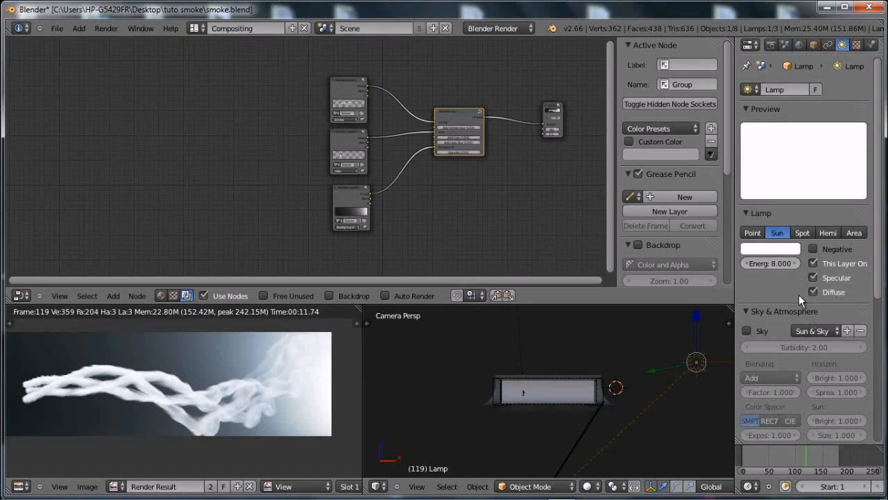
click(778, 267)
text(4)
key(Return)
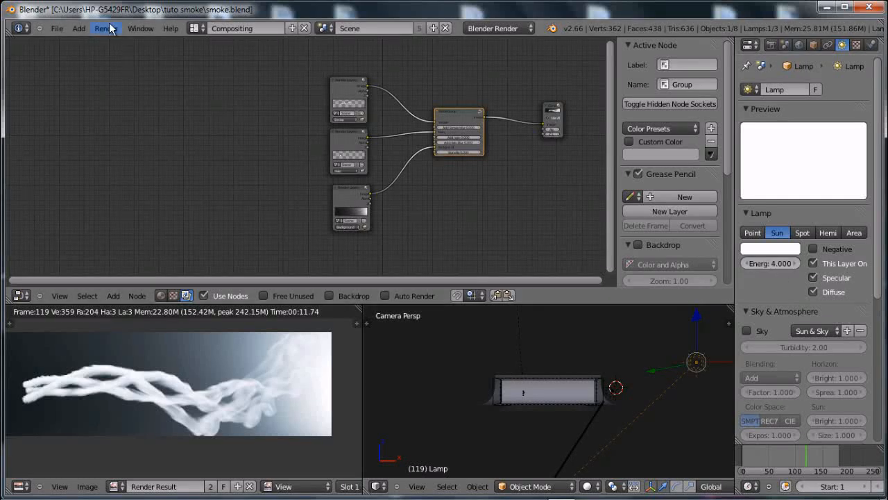
- Render frame 119 with the new lamp energy and inspect the brightness of the strands
click(106, 29)
click(116, 40)
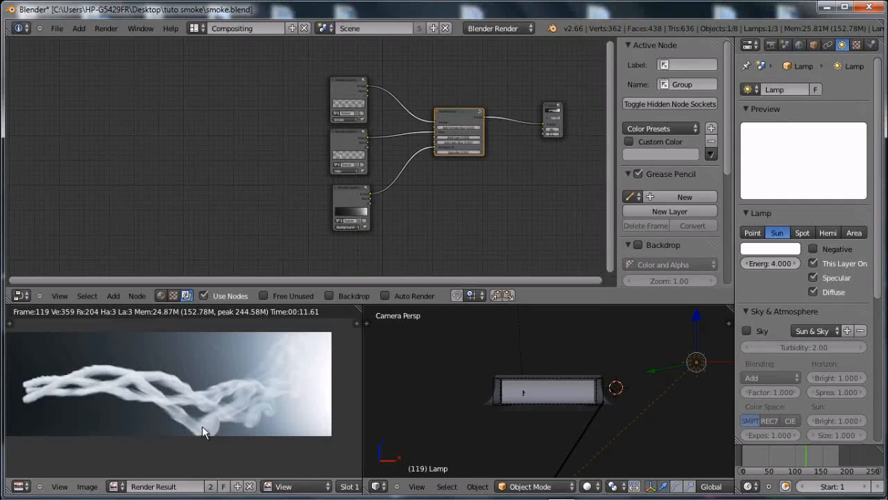
scroll(159, 423, up, 2)
middle_drag(154, 424, 257, 428)
scroll(348, 242, up, 3)
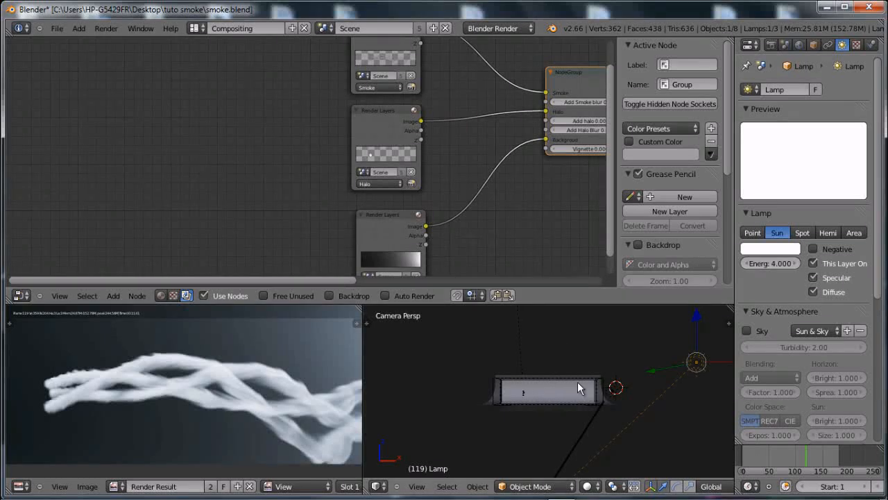
- Select the Smoke Domain object and bring up the shading settings of its volume material
scroll(576, 387, down, 2)
scroll(587, 390, up, 4)
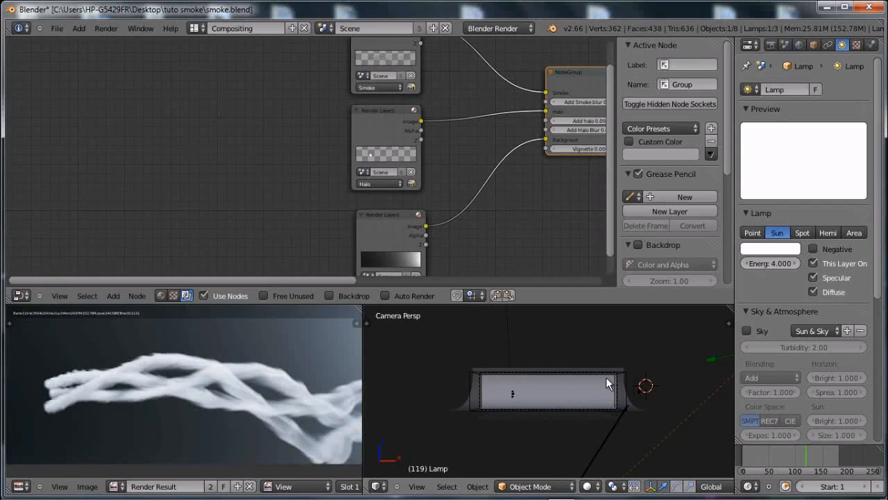
right_click(587, 388)
scroll(836, 45, down, 3)
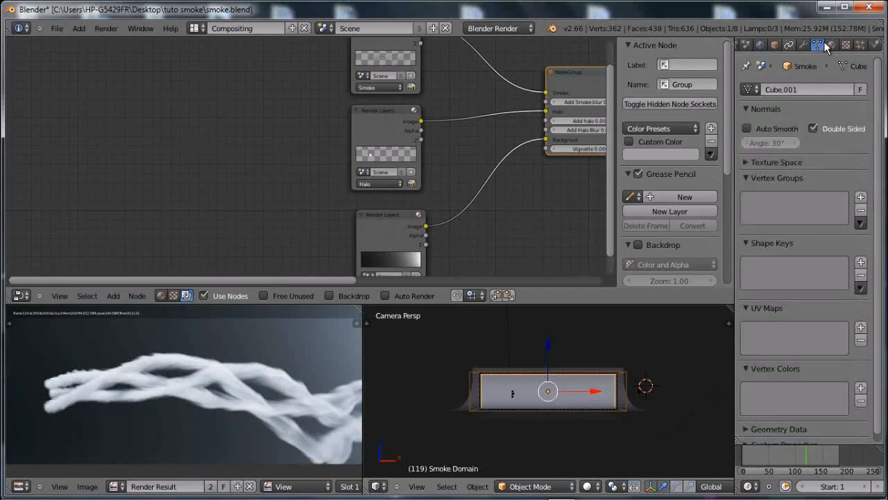
click(833, 44)
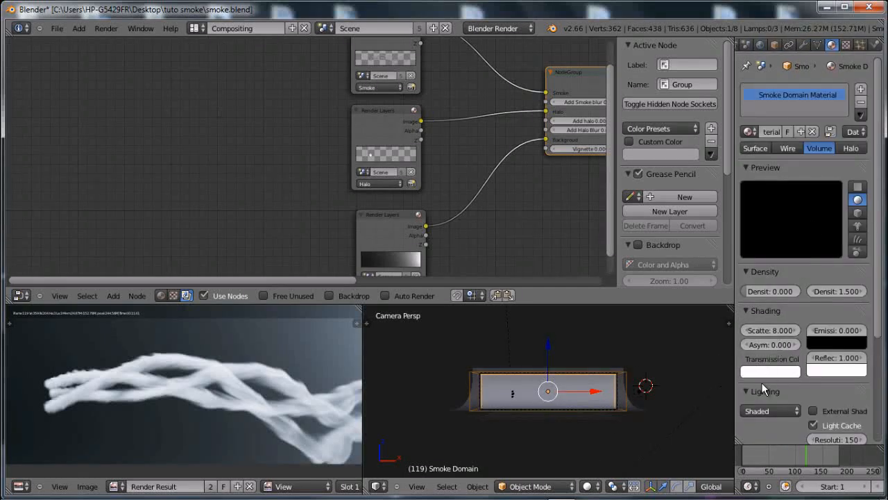
scroll(761, 324, down, 2)
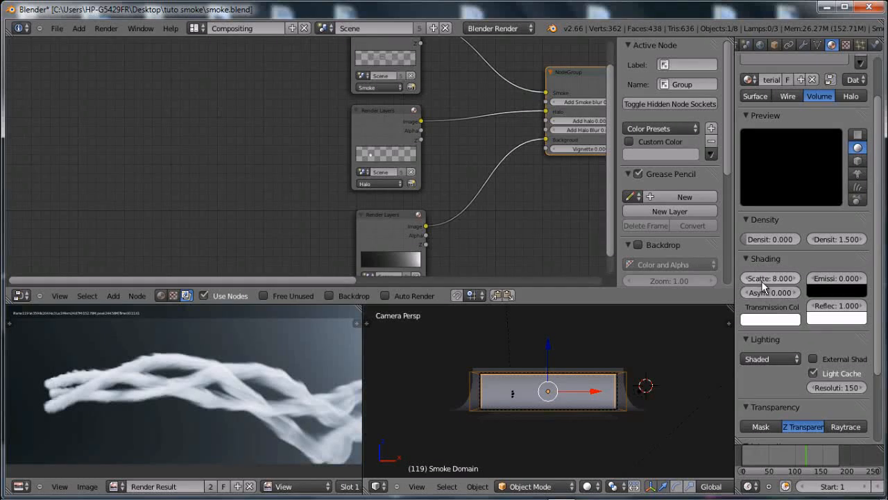
- Widen the properties editor and set the Smoke Domain material's Scattering to 4
drag(736, 280, 700, 281)
click(753, 278)
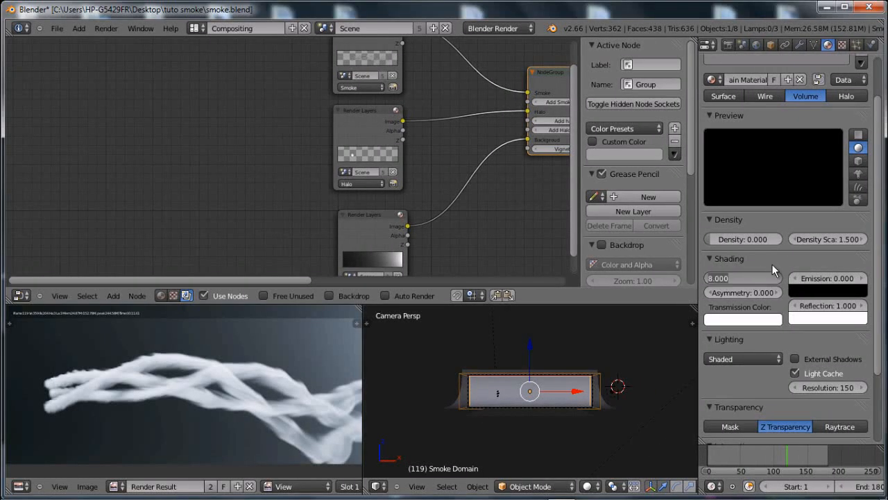
key(Return)
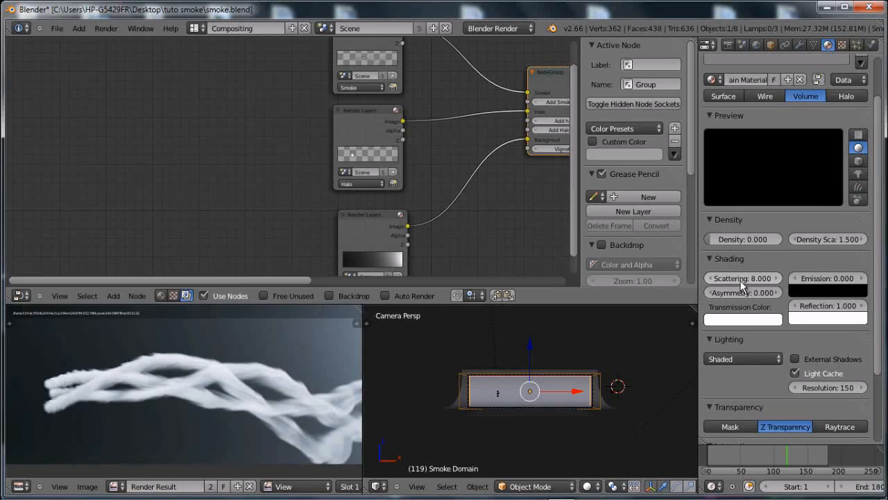
click(740, 279)
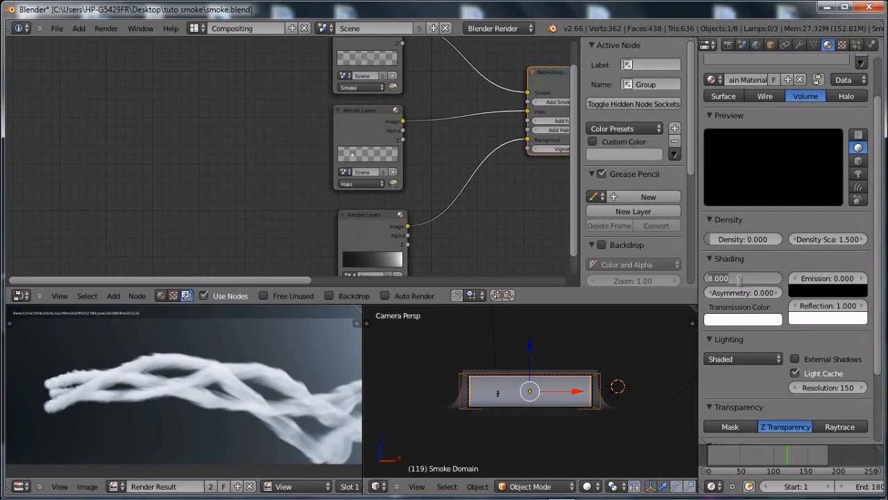
text(4)
key(Return)
- Render the frame with the new scattering and check the leading strands of the smoke
click(98, 30)
click(115, 39)
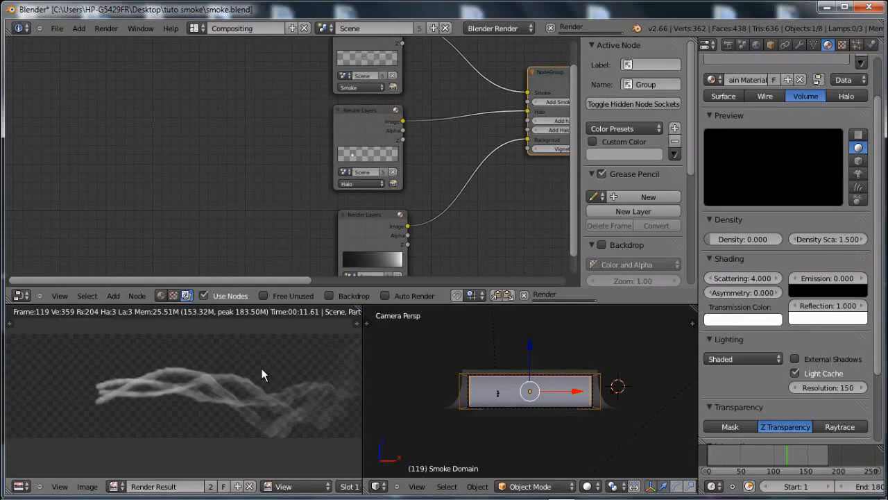
scroll(263, 388, up, 3)
middle_drag(296, 394, 328, 401)
middle_drag(236, 403, 214, 410)
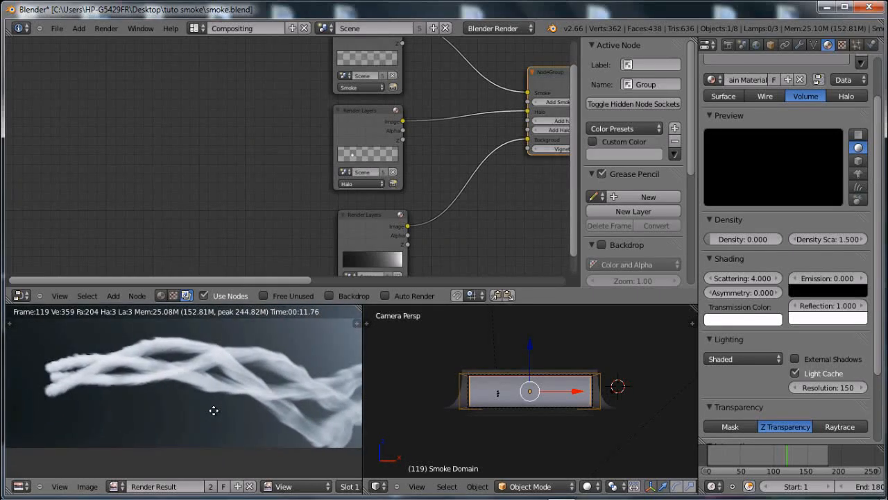
scroll(289, 385, down, 1)
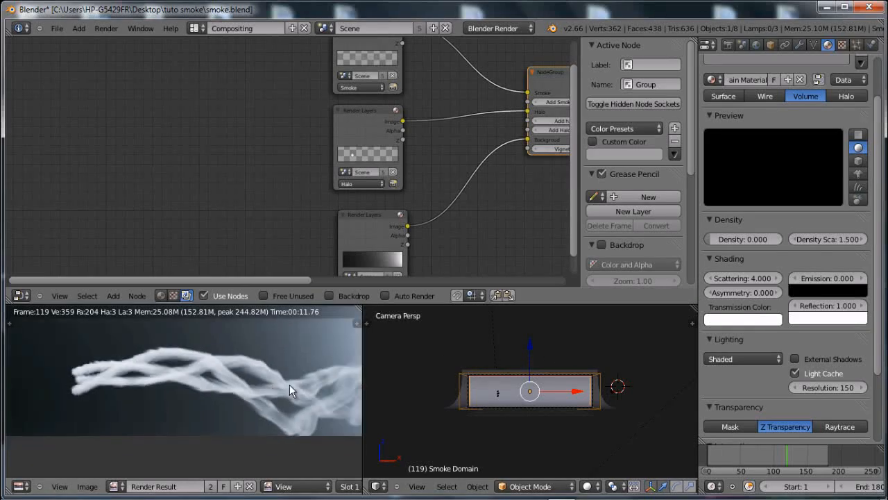
- Set the Smoke Domain material's Density Scale to 1 and re-render the frame to check the smoke
click(821, 242)
text(1)
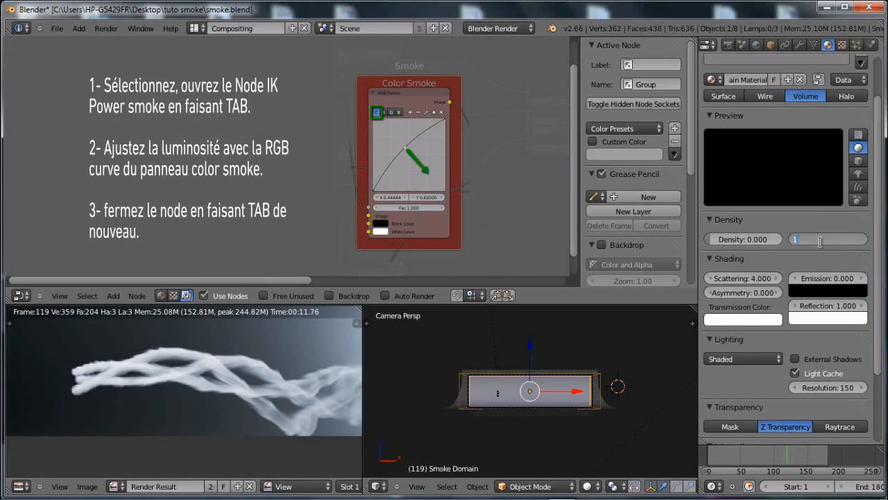
key(Return)
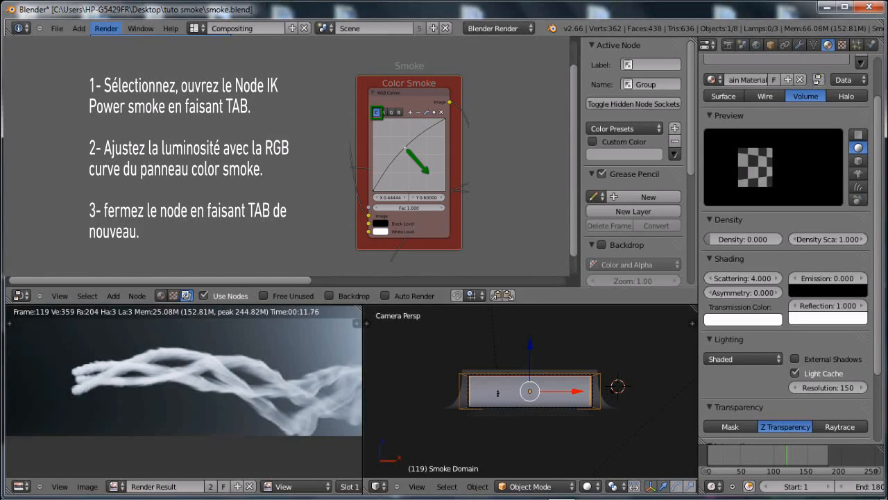
key(F12)
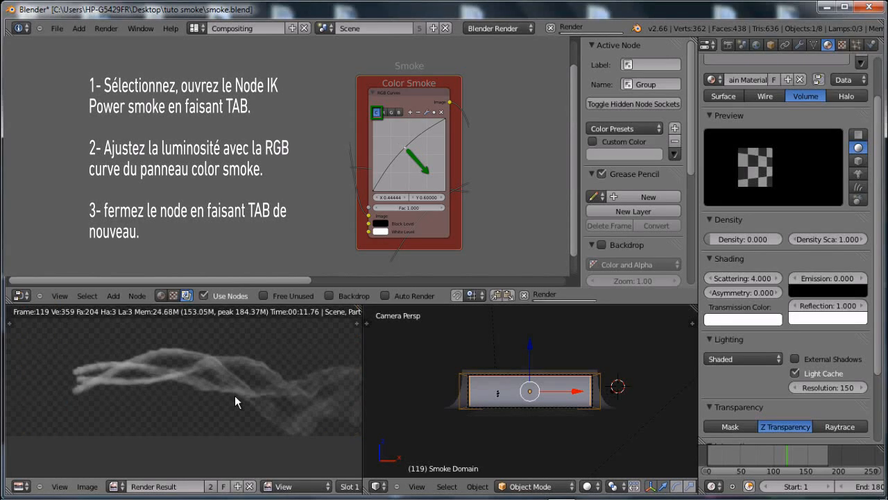
middle_drag(274, 410, 222, 401)
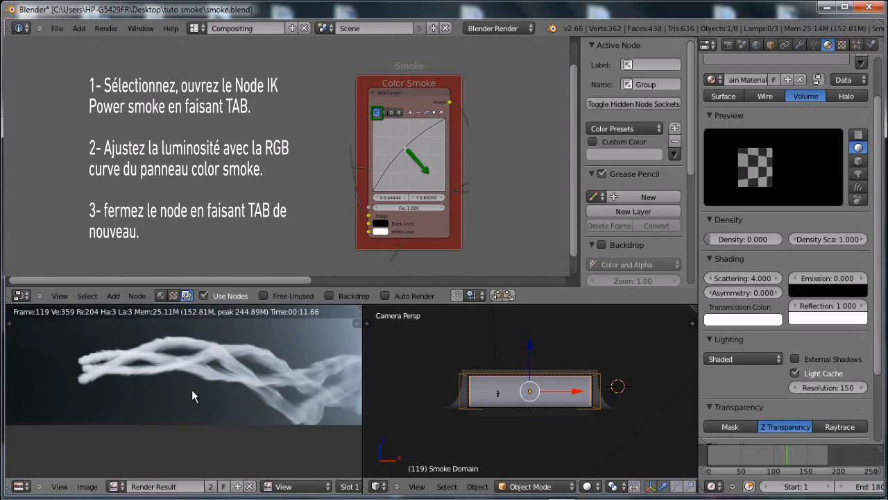
middle_drag(110, 381, 174, 394)
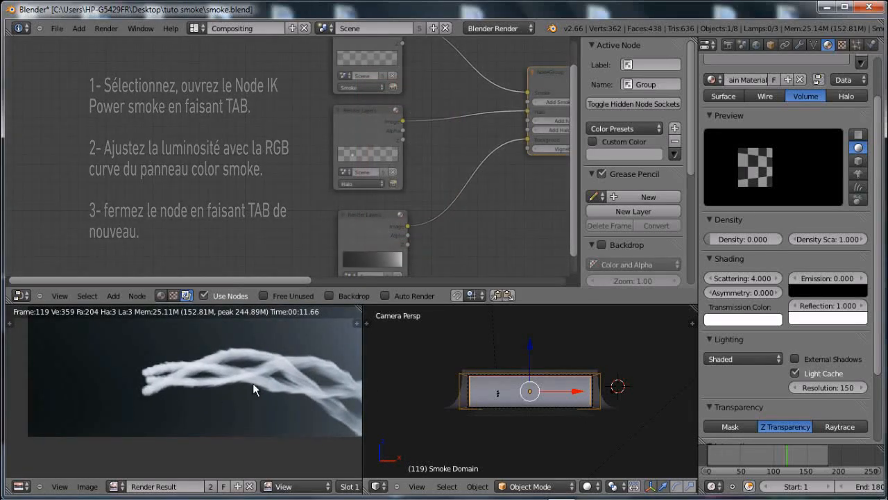
middle_drag(252, 383, 116, 389)
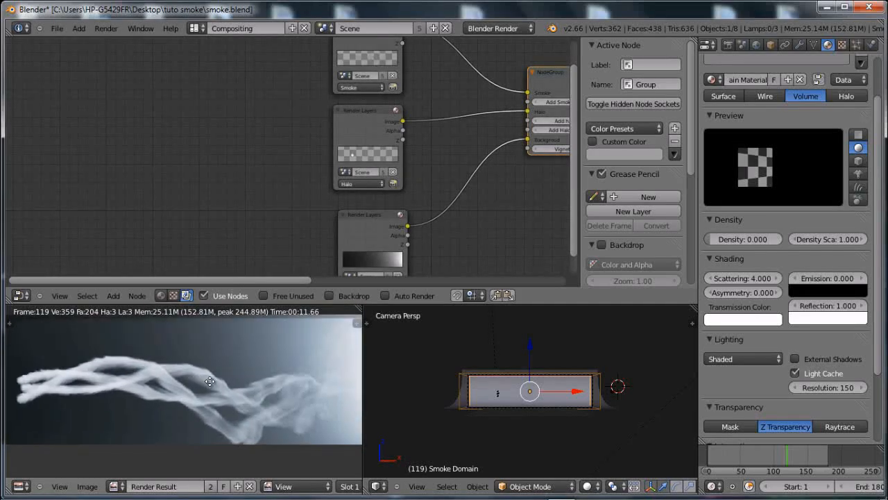
- Set Add halo to 1.180 and Add Halo Blur to 0.820 on the NodeGroup node
middle_drag(470, 209, 419, 209)
middle_drag(459, 160, 377, 180)
scroll(427, 176, up, 3)
middle_drag(469, 194, 413, 218)
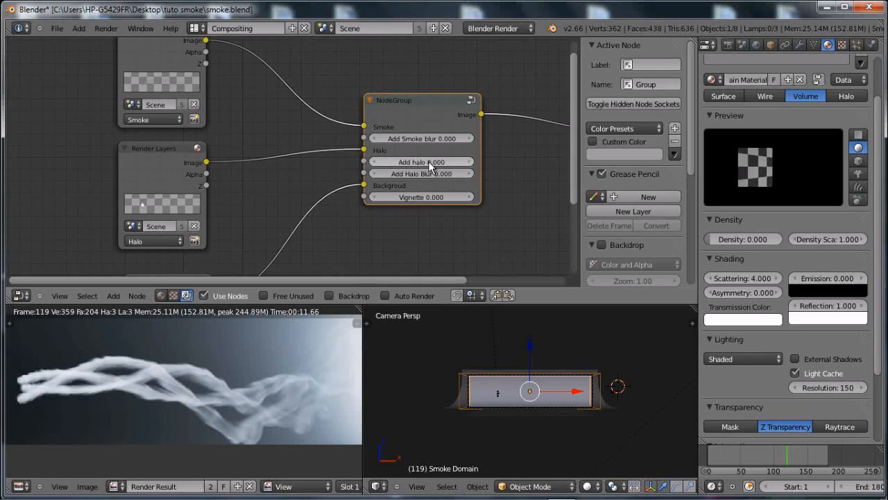
drag(422, 165, 447, 164)
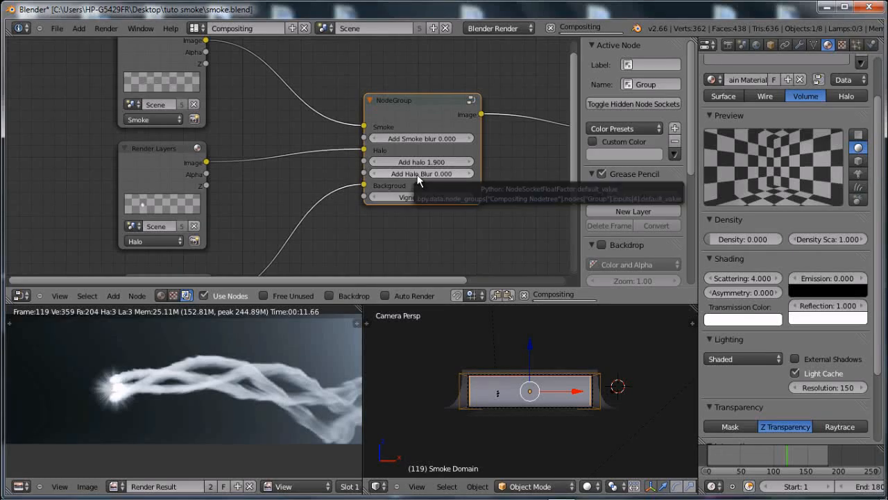
drag(446, 173, 503, 176)
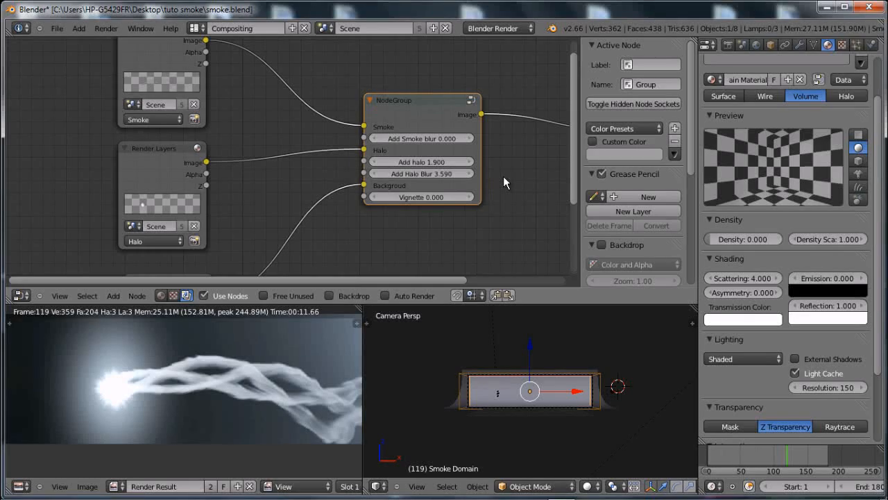
drag(450, 176, 417, 173)
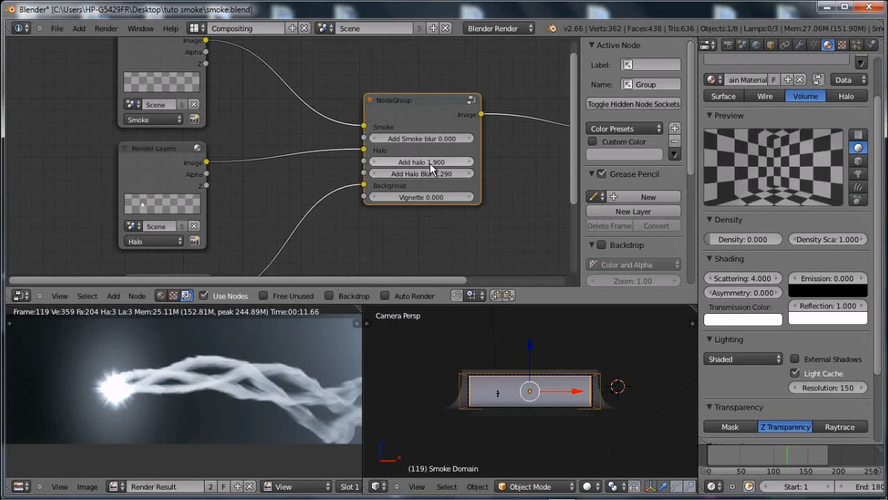
drag(433, 166, 390, 163)
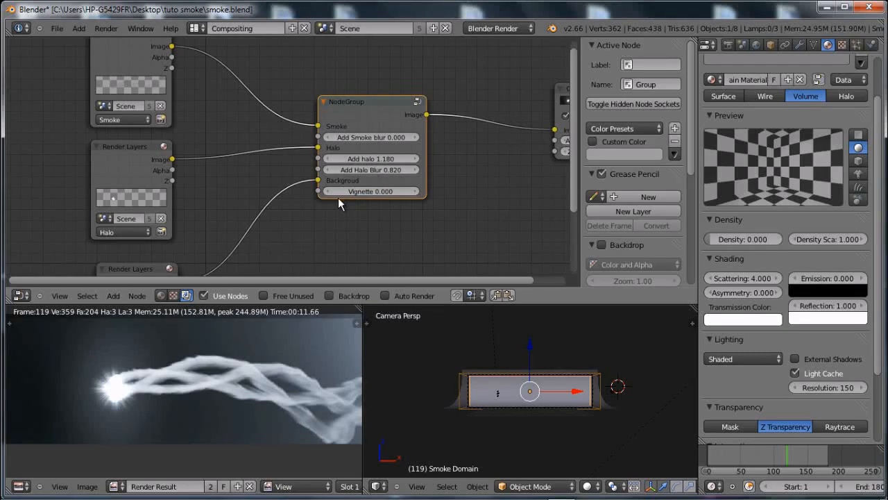
- Set the NodeGroup node's Vignette to 0.610 and check the darkened edges in the render
drag(383, 189, 411, 191)
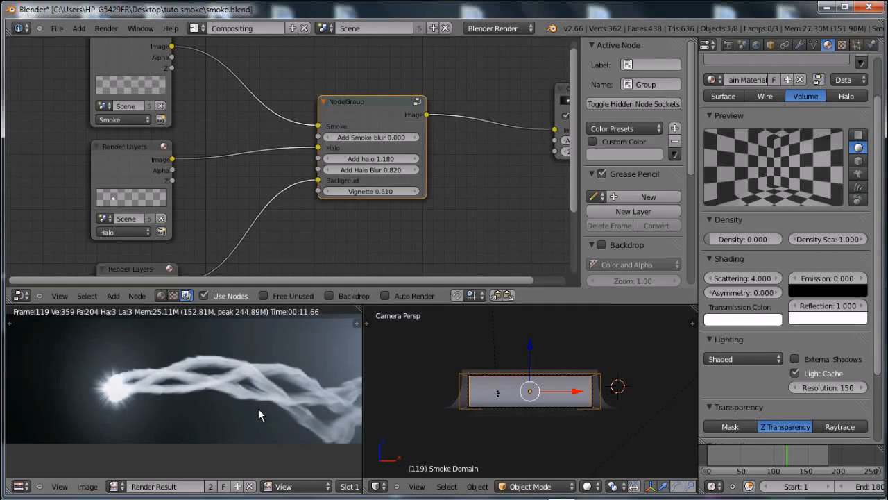
scroll(254, 409, down, 2)
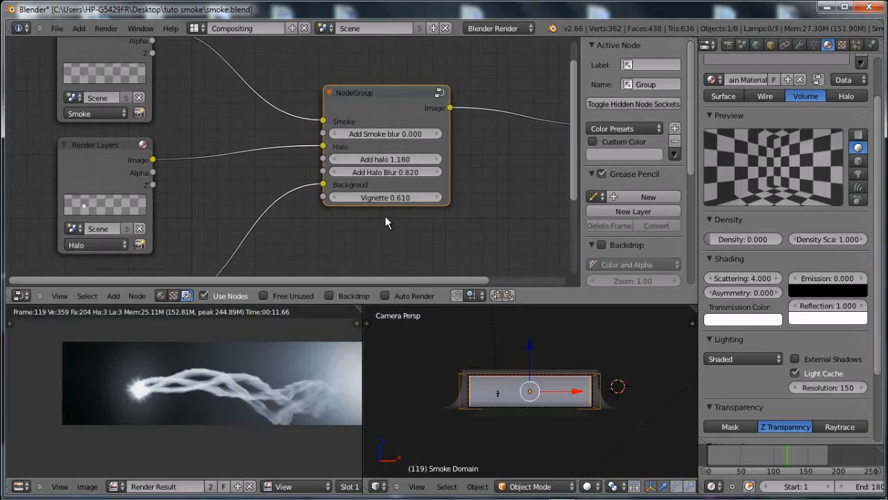
- Set the NodeGroup node's Vignette to 0.820 and inspect the darkened edges and the halo in the render
scroll(385, 216, up, 1)
middle_drag(385, 216, 345, 201)
drag(345, 201, 355, 203)
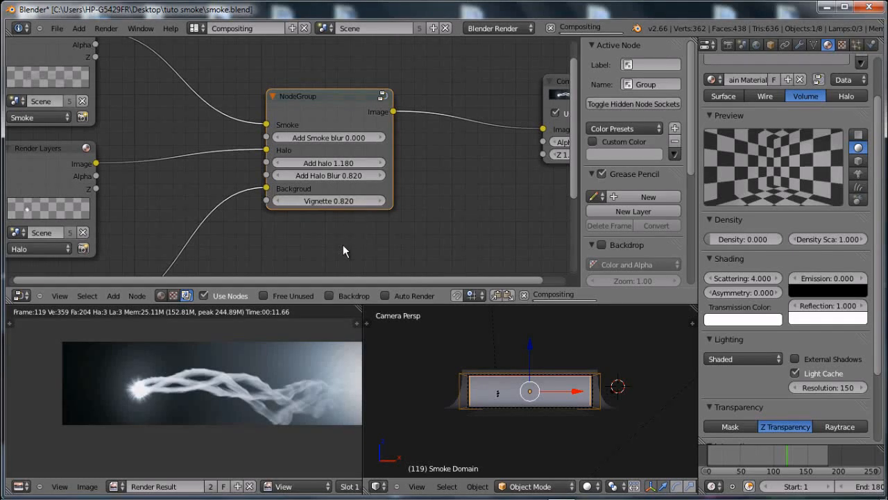
middle_drag(309, 404, 267, 397)
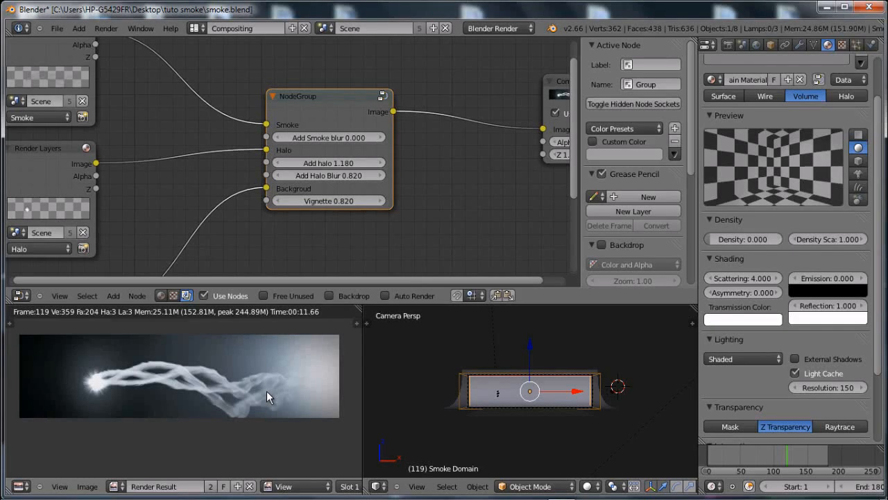
middle_drag(233, 397, 277, 409)
scroll(212, 420, up, 2)
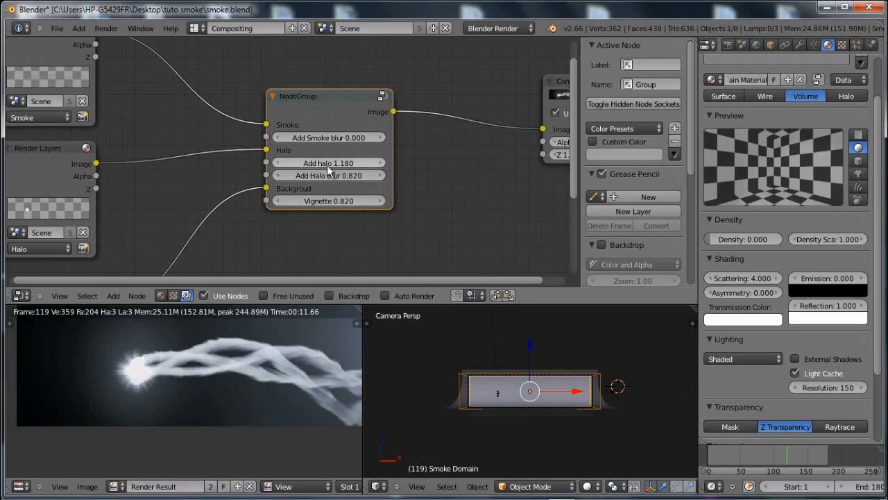
- Set Add halo to 1.000 on the NodeGroup node and check the softer glow in the render
drag(342, 164, 327, 165)
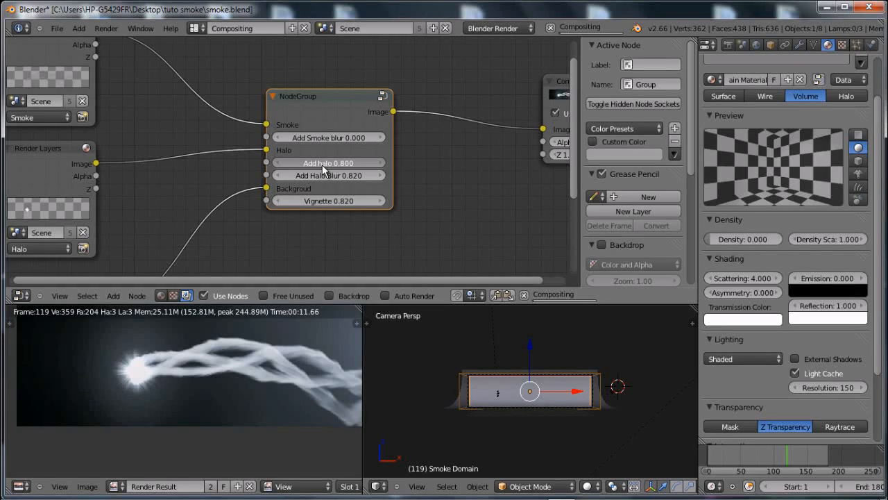
drag(322, 165, 335, 170)
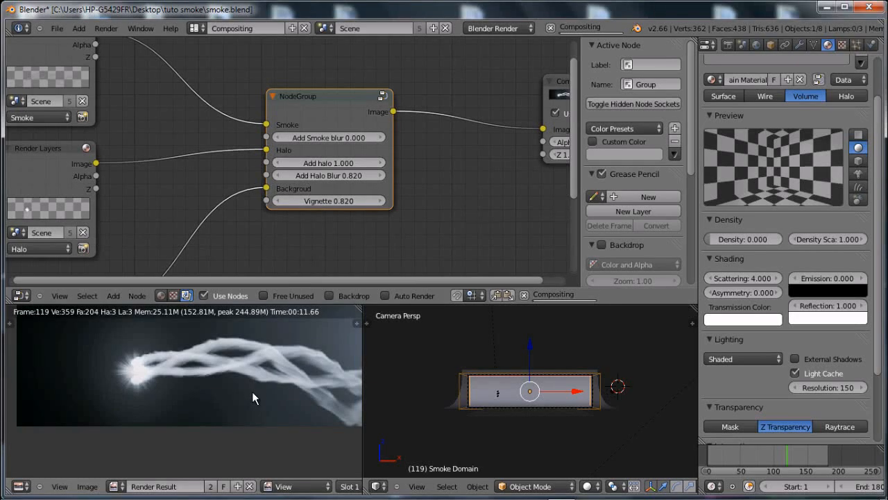
scroll(267, 385, down, 1)
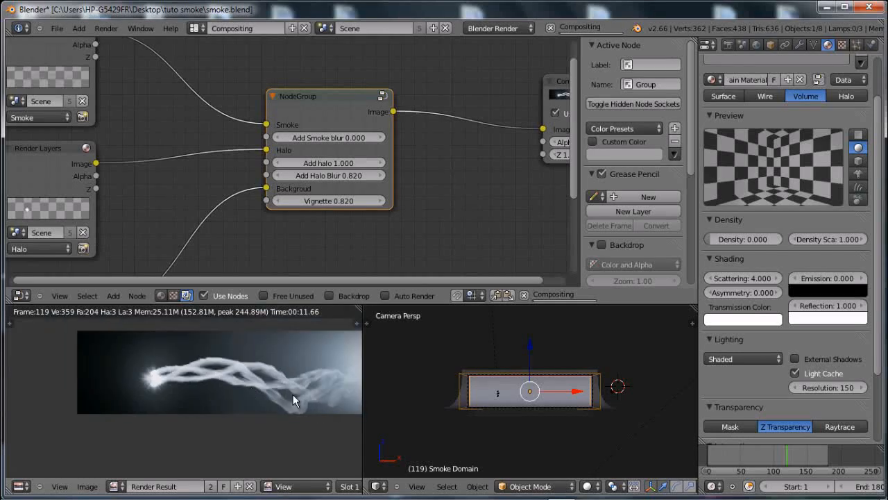
middle_drag(309, 399, 262, 400)
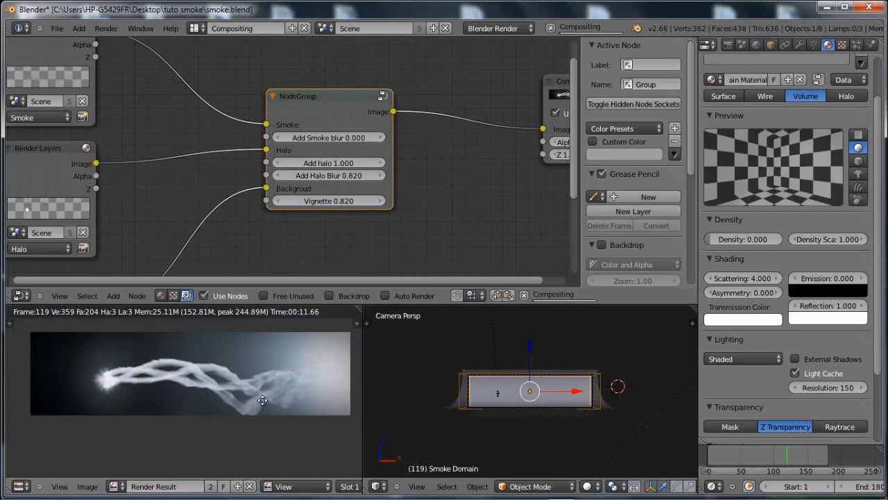
- Move the Composite node farther away and insert a Color Balance node between the NodeGroup and Composite nodes
scroll(433, 192, down, 3)
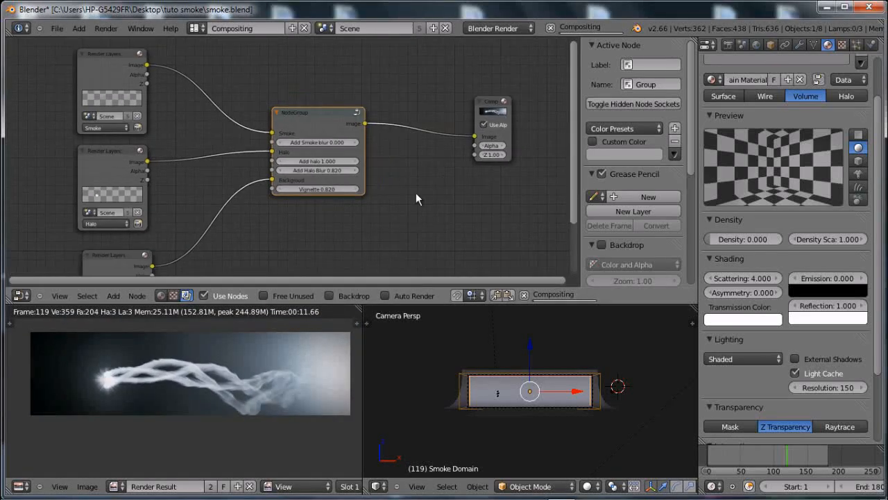
middle_drag(323, 234, 274, 208)
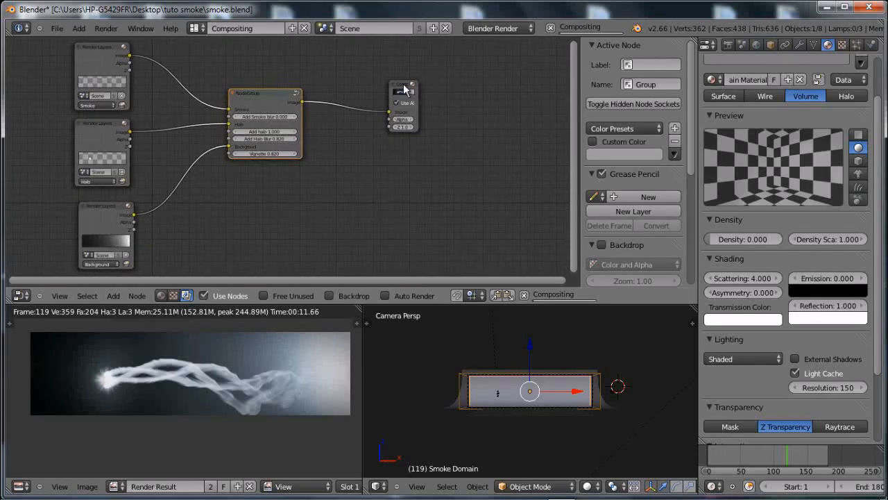
drag(403, 84, 513, 92)
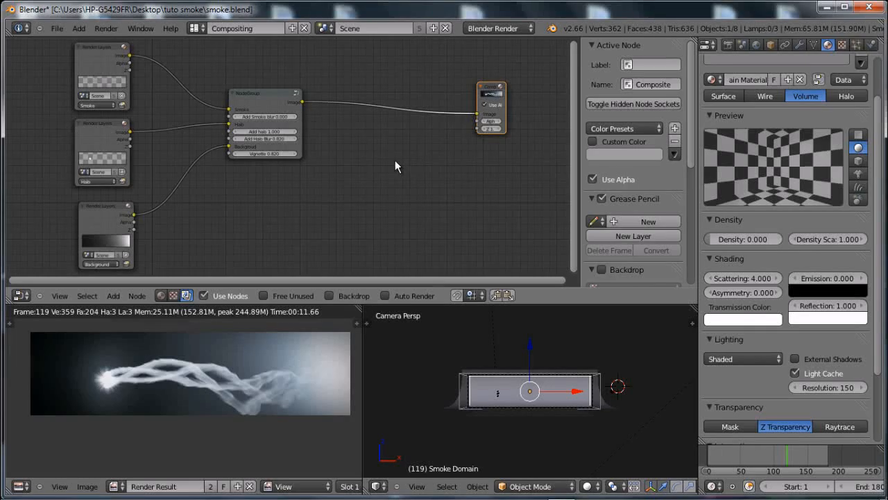
key(shift+a)
mouse_move(391, 85)
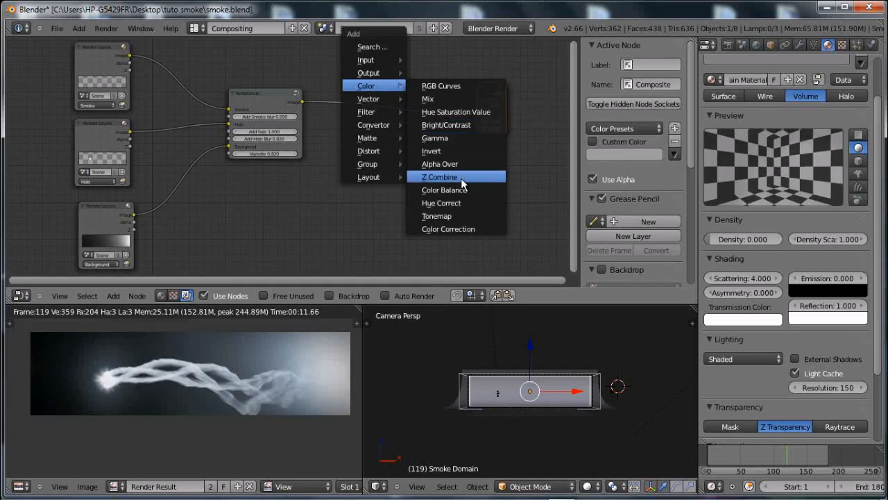
click(469, 196)
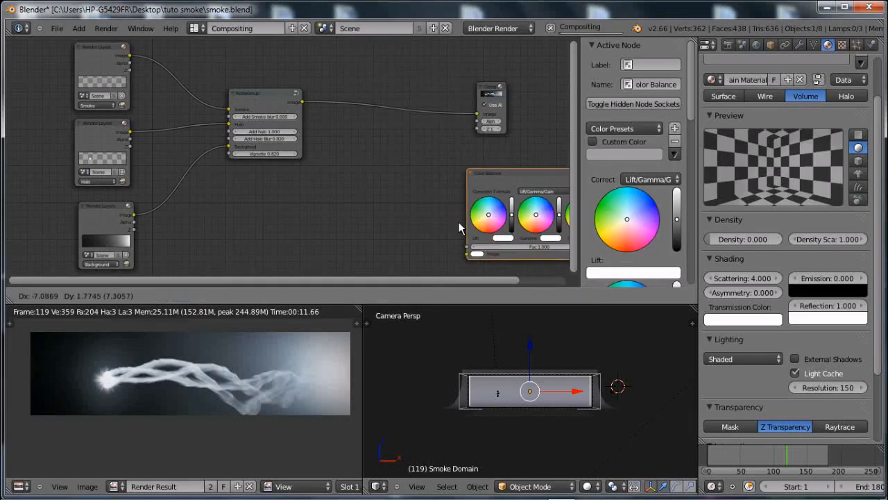
click(350, 161)
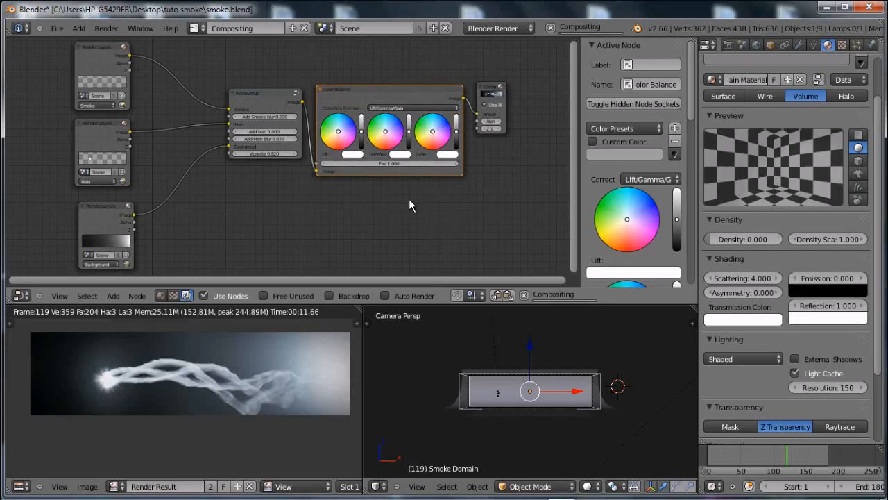
- Raise the Gain brightness slightly on the Color Balance node
scroll(429, 193, up, 2)
middle_drag(430, 199, 336, 216)
scroll(381, 199, up, 1)
scroll(476, 201, up, 1)
middle_drag(476, 200, 444, 229)
scroll(445, 225, up, 1)
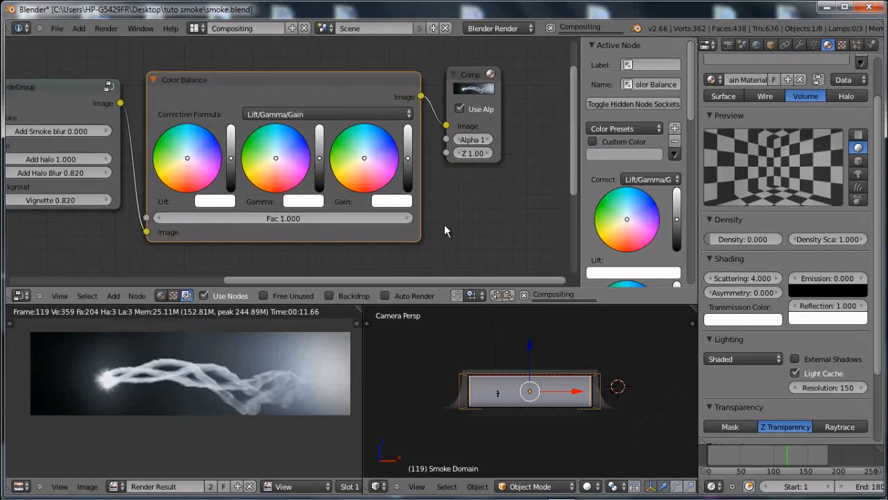
click(409, 158)
- Reduce the render resolution scale to 26% and re-render the frame to check the color balance
click(730, 43)
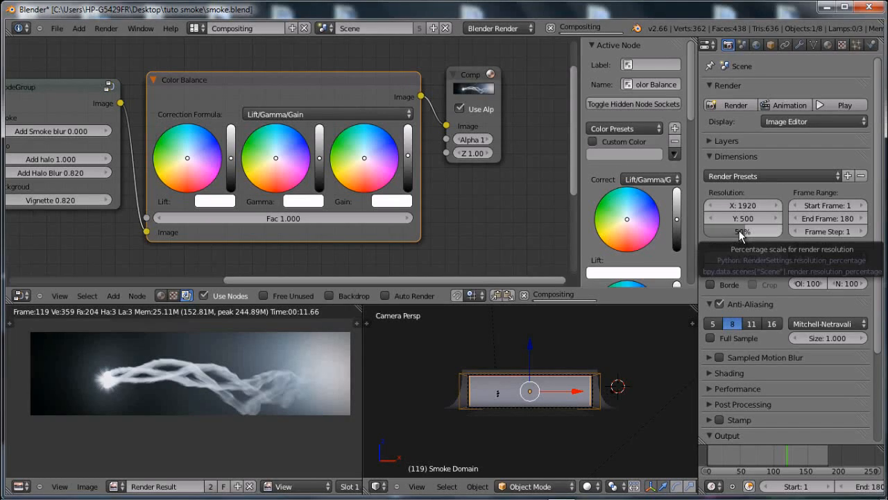
drag(739, 232, 727, 230)
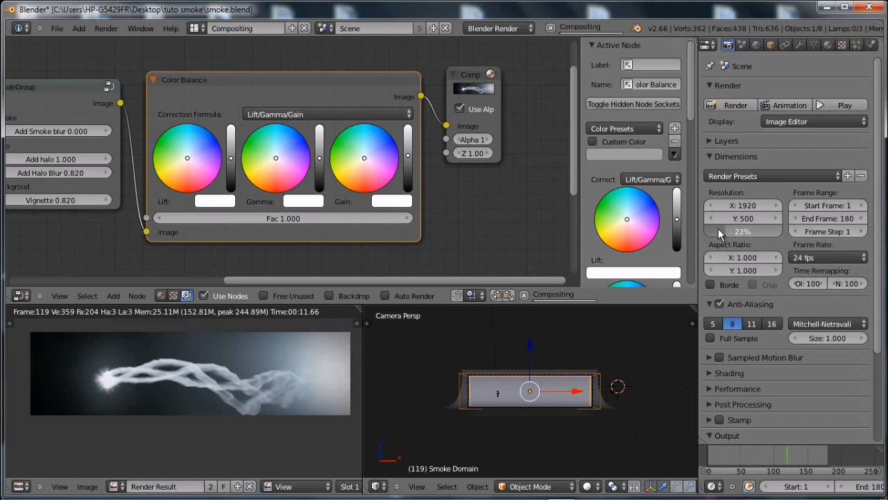
drag(722, 228, 722, 228)
click(108, 31)
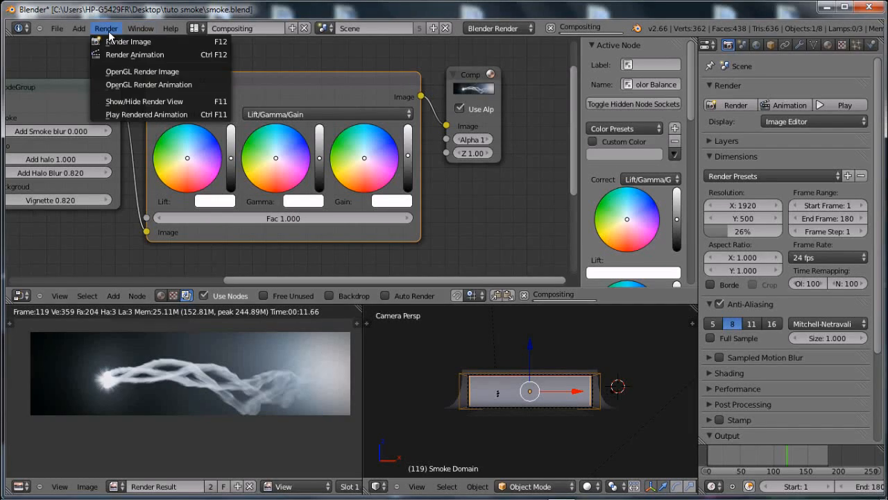
click(115, 42)
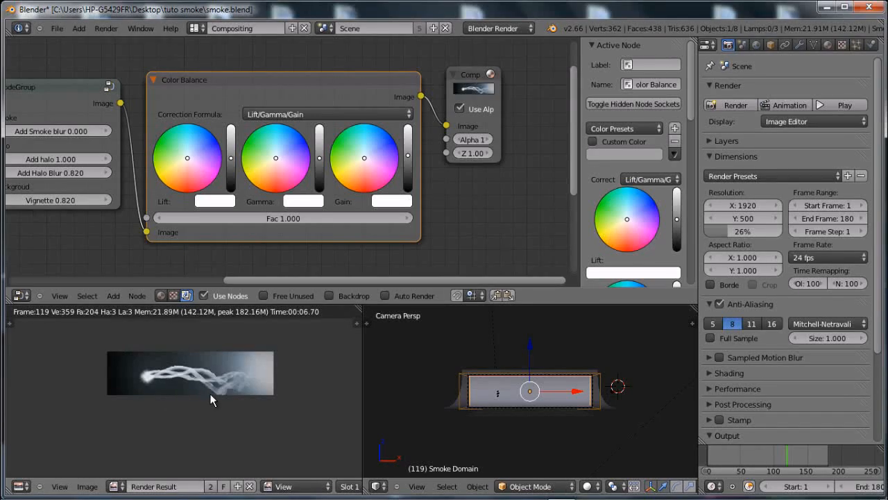
scroll(210, 394, up, 4)
middle_drag(250, 381, 246, 415)
scroll(246, 414, down, 1)
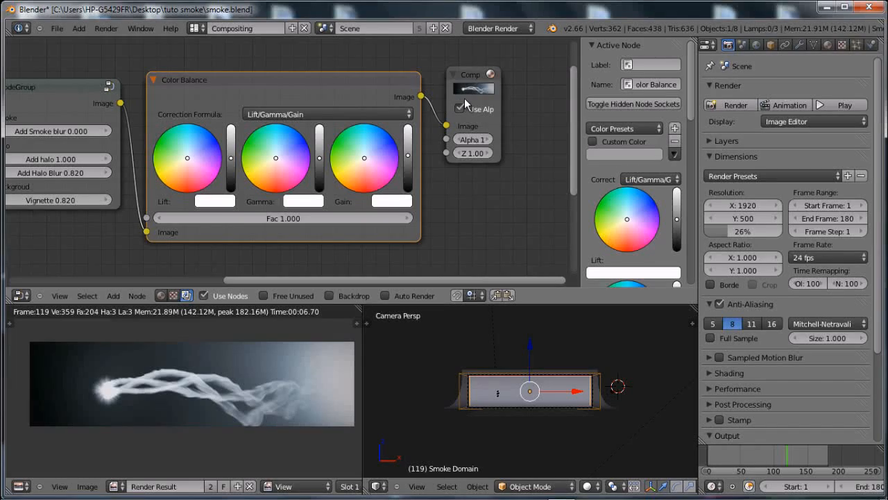
- Shift the Composite node away from Color Balance, raise the Gain a little more and tint it toward pinkish violet
drag(472, 80, 514, 86)
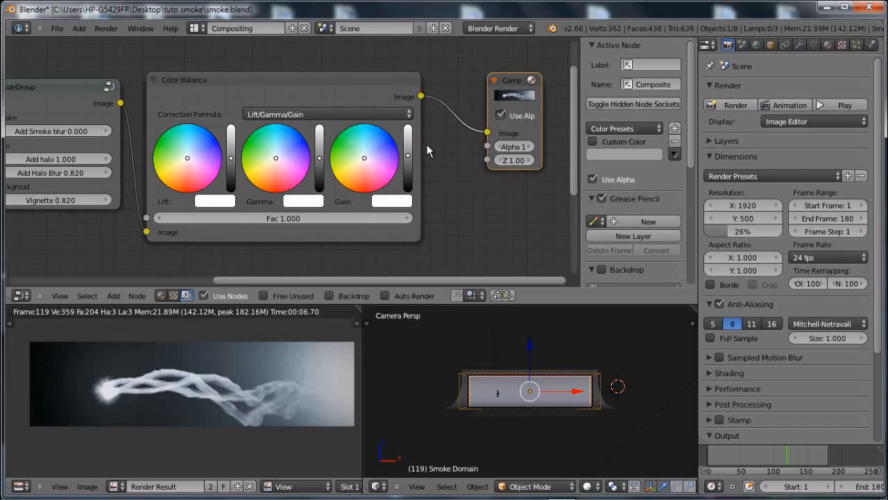
click(408, 152)
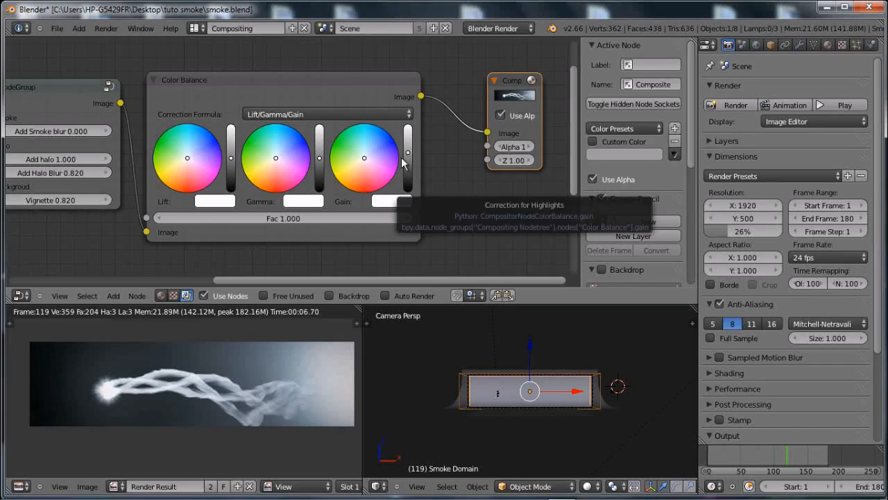
click(374, 161)
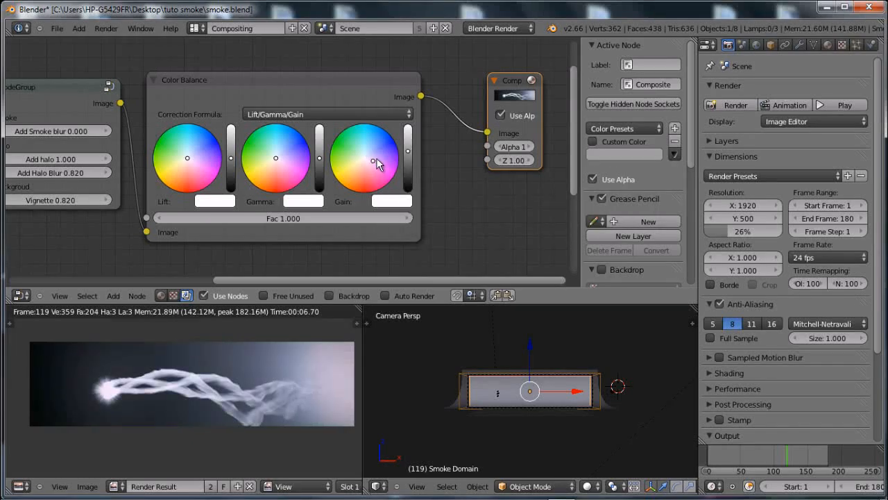
click(374, 159)
- Tint the Color Balance node's Gamma toward pinkish violet and its Lift slightly toward blue
click(280, 163)
click(282, 161)
click(194, 151)
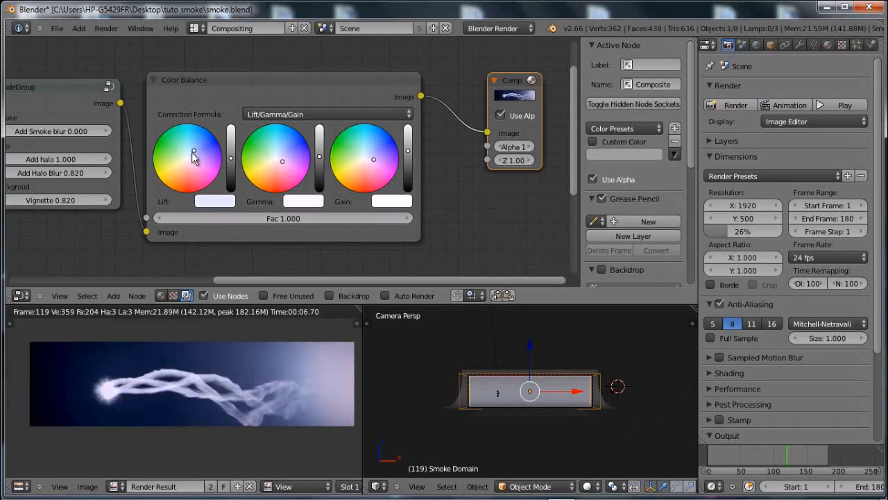
click(192, 154)
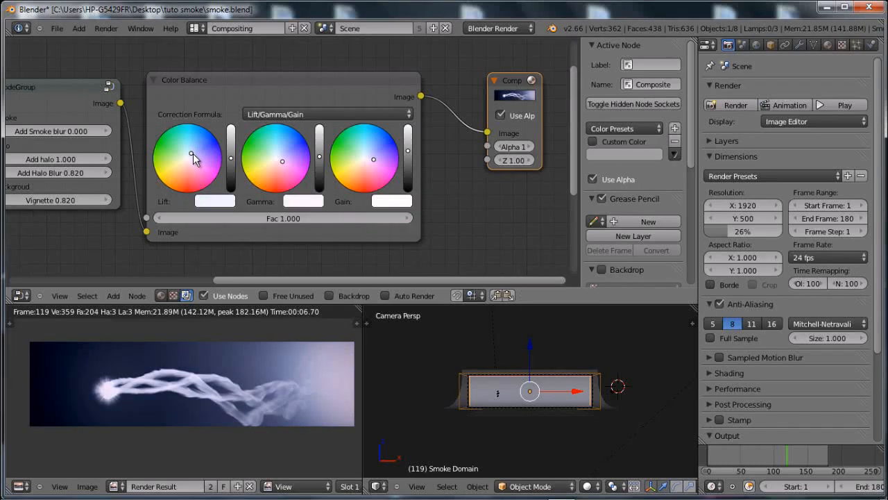
click(191, 155)
- Space out the NodeGroup and Color Balance nodes, and inspect the halo and leading smoke strands close up in the render
scroll(413, 154, down, 4)
middle_drag(233, 240, 391, 212)
scroll(403, 220, down, 6)
click(254, 102)
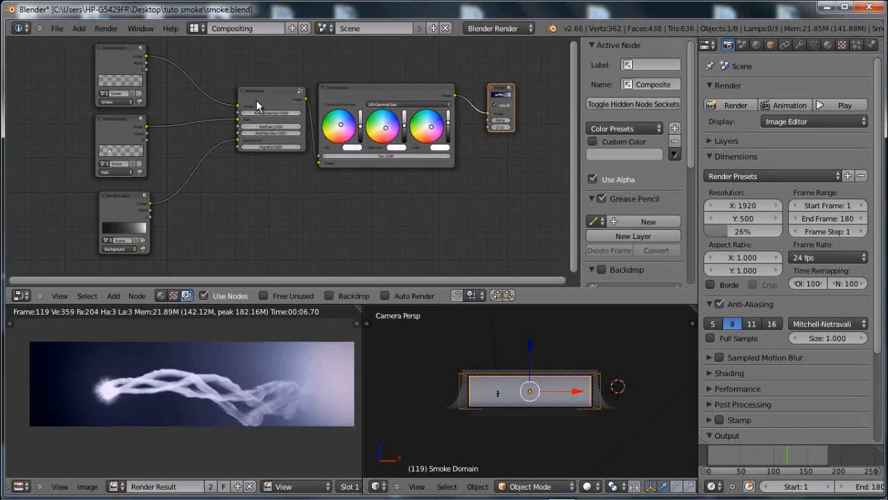
drag(267, 89, 240, 102)
drag(365, 89, 366, 99)
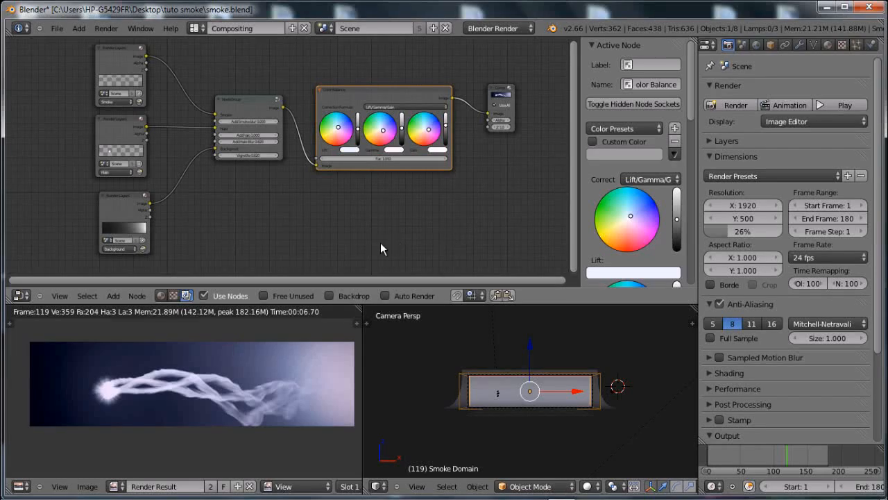
middle_drag(223, 400, 210, 405)
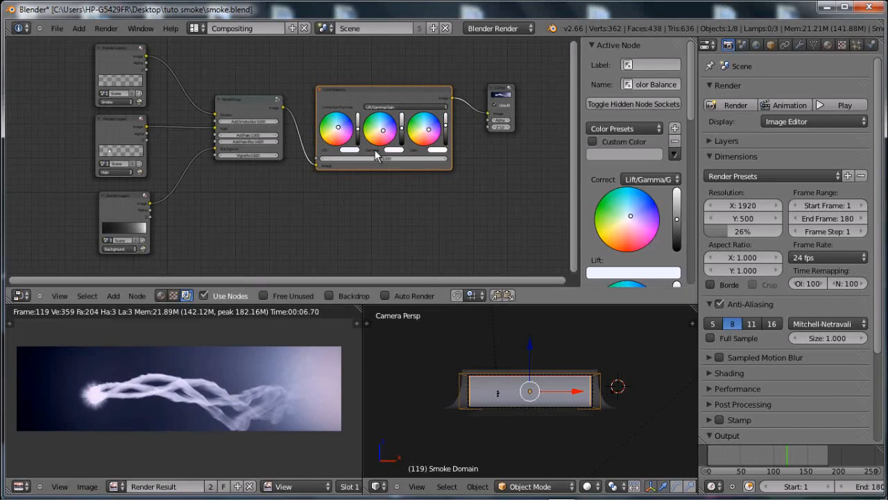
mouse_move(246, 101)
mouse_down()
mouse_move(251, 94)
mouse_move(240, 118)
mouse_move(254, 100)
mouse_up()
middle_drag(417, 181, 390, 178)
scroll(220, 406, up, 6)
middle_drag(184, 401, 277, 411)
middle_drag(155, 215, 221, 220)
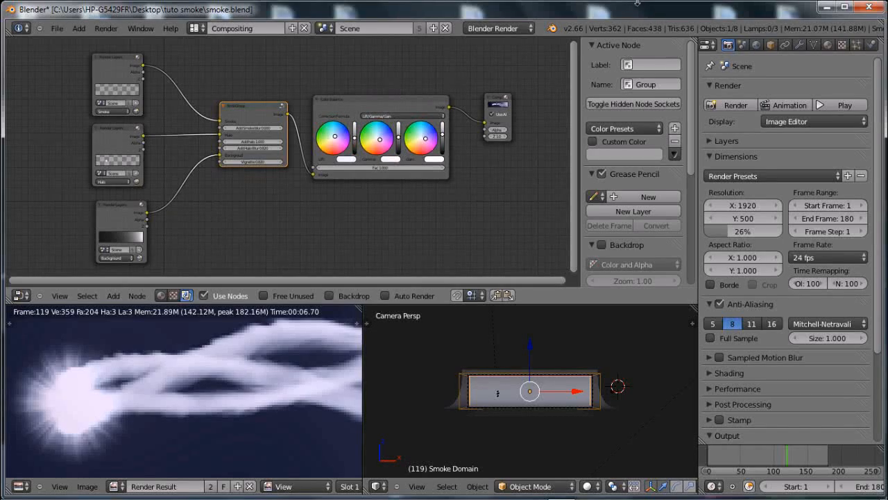
- Collapse the Anti-Aliasing settings and set the render resolution scale to 100%
click(713, 157)
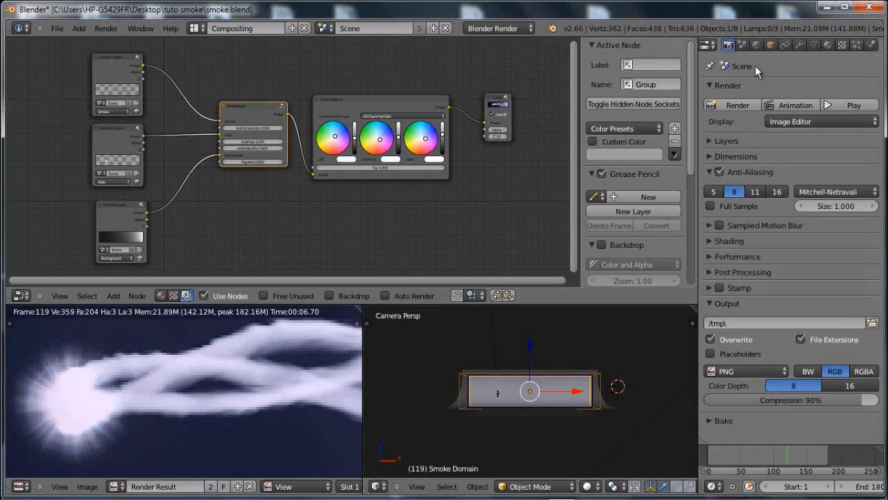
click(708, 172)
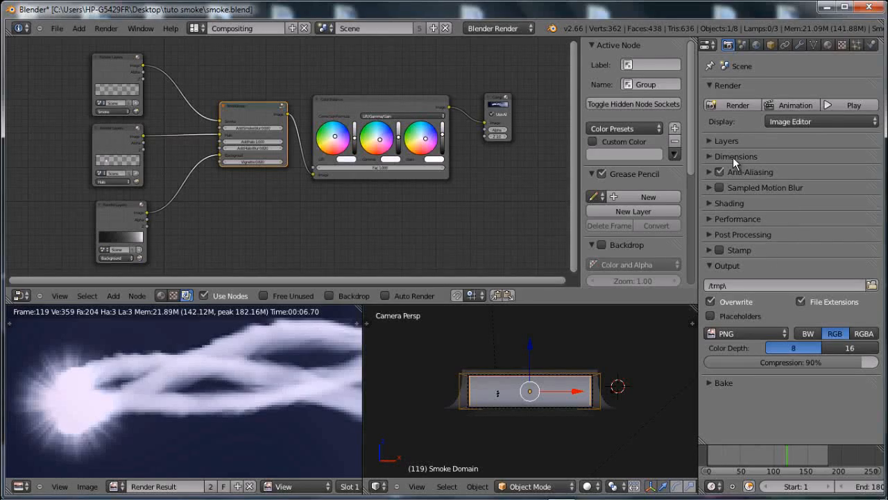
click(708, 156)
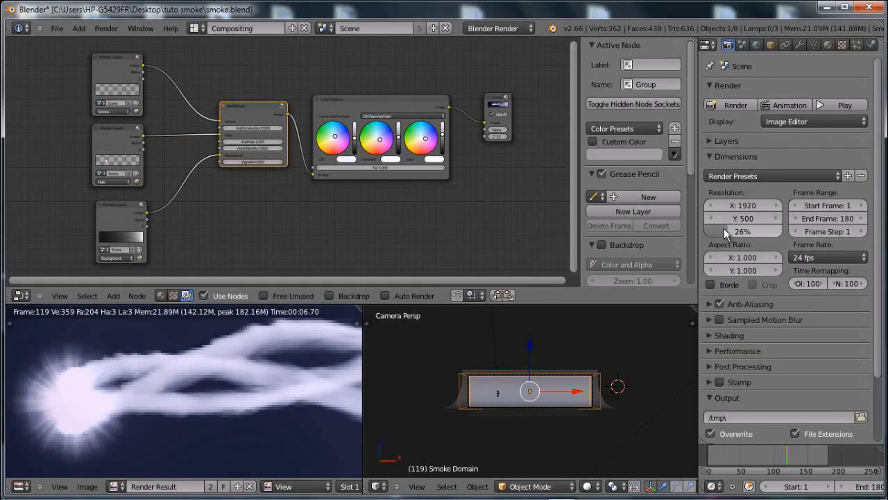
drag(725, 230, 808, 234)
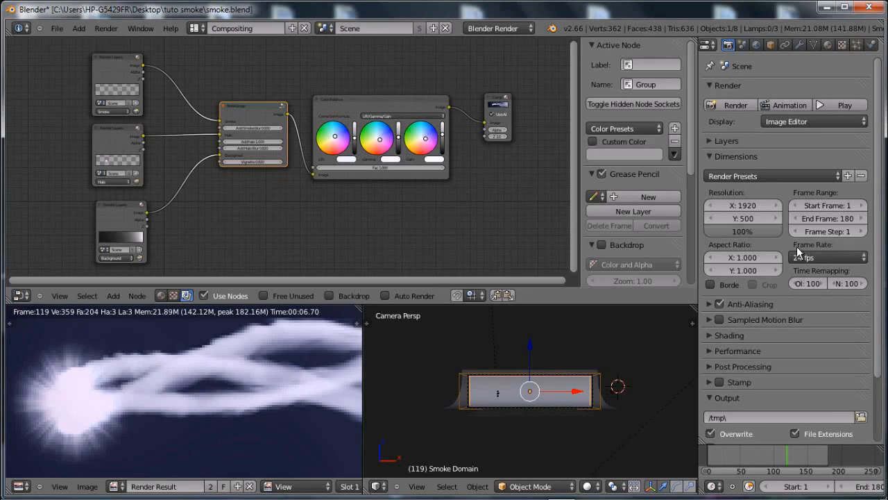
- Collapse the Dimensions settings and browse to the tuto smoke folder for the render output path
scroll(771, 317, down, 1)
click(708, 130)
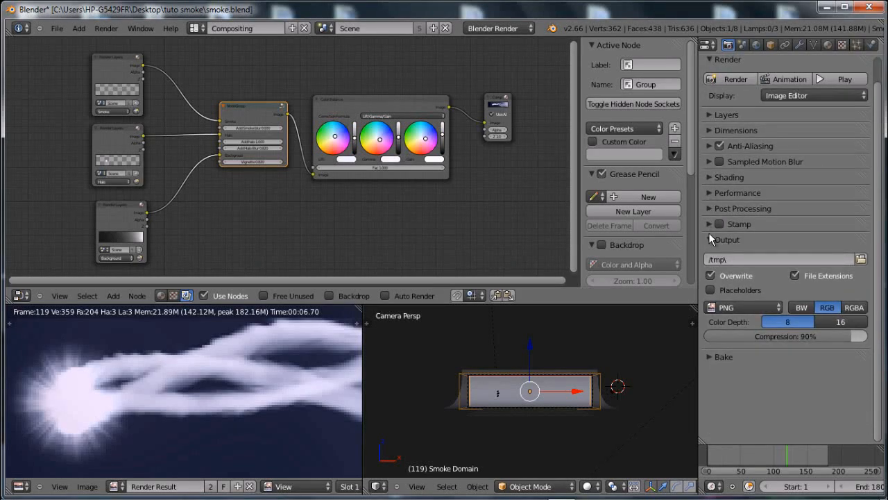
click(861, 260)
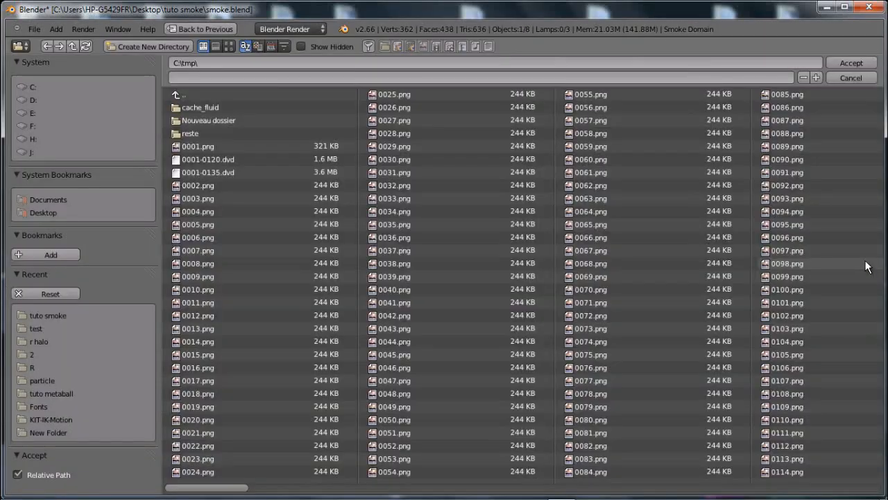
click(67, 317)
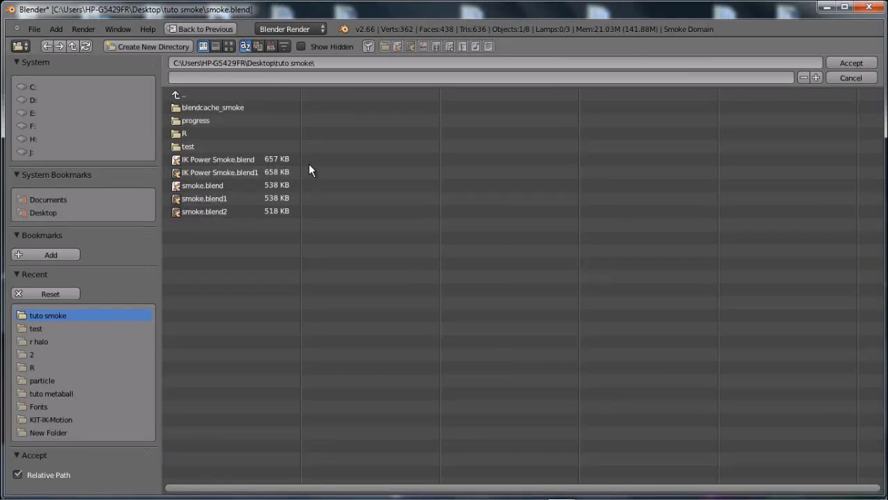
- Create a folder named R2 inside tuto smoke and accept it as the render output folder
click(153, 47)
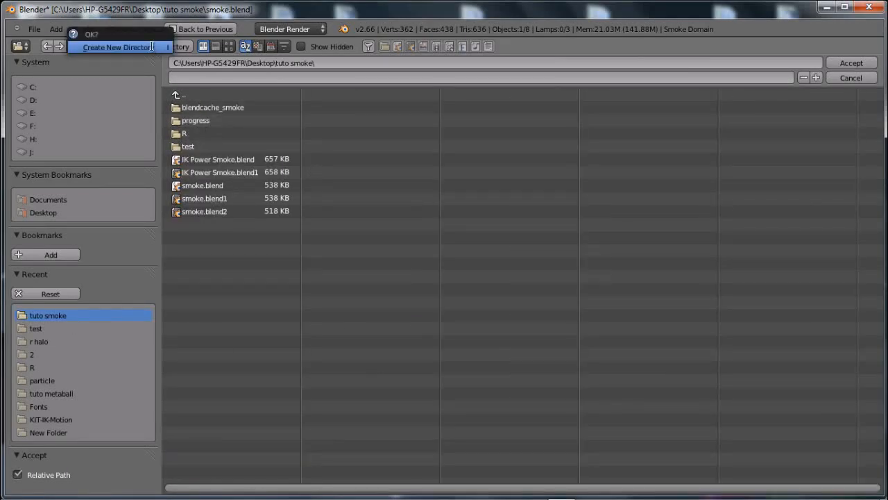
click(152, 46)
text(R)
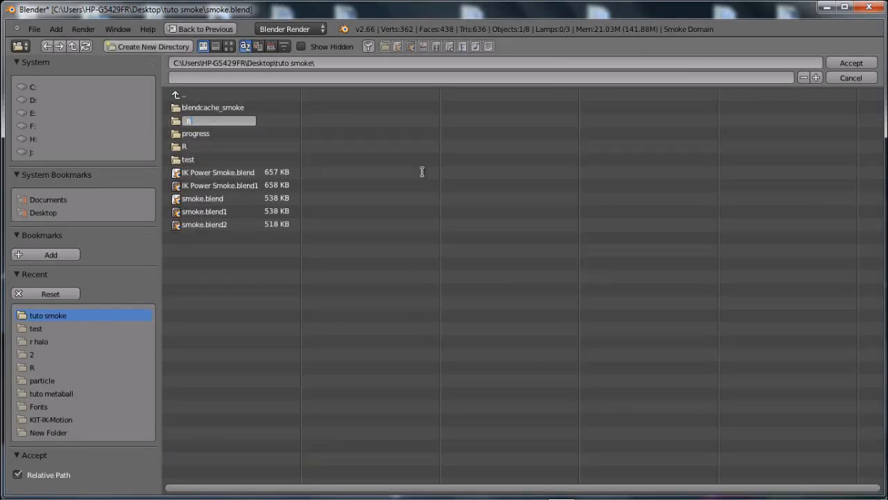
text(2)
key(Return)
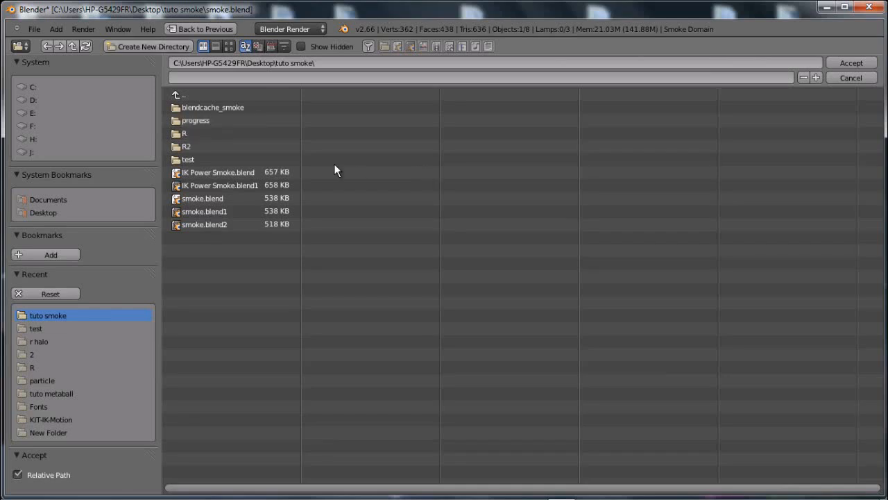
click(213, 146)
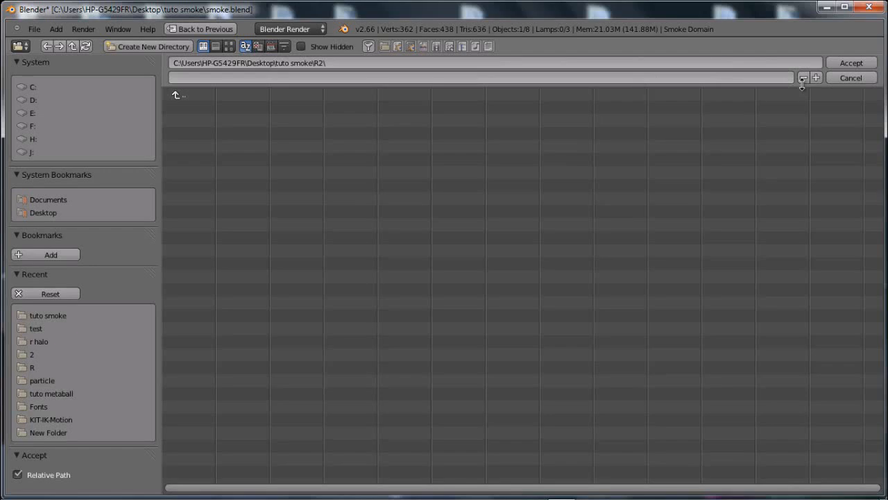
click(865, 64)
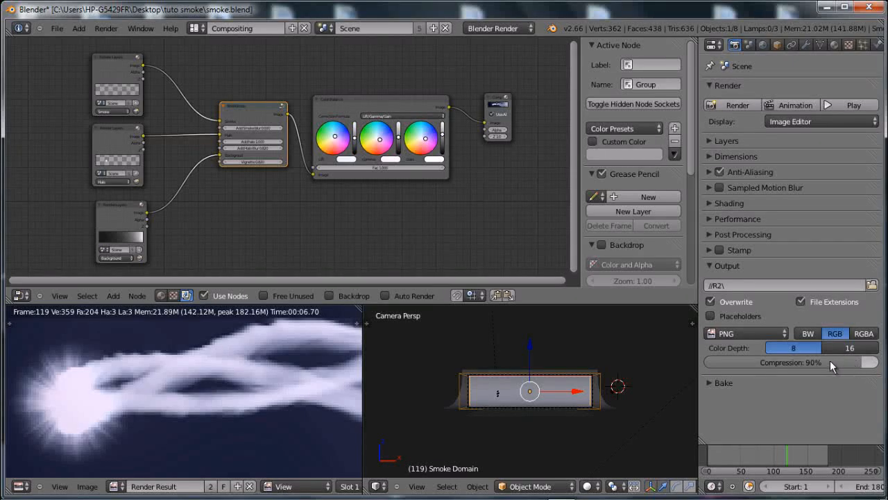
- Keep PNG as the output format, collapse the Output settings and open the list of render commands
click(768, 332)
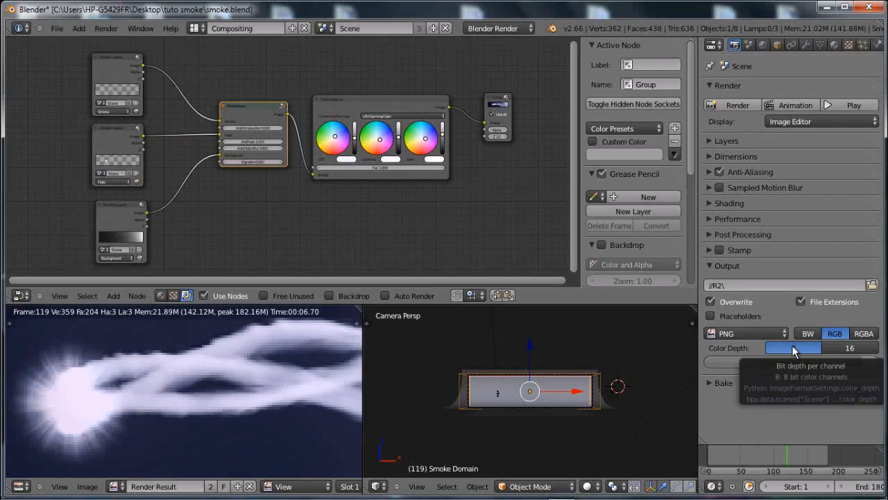
click(715, 266)
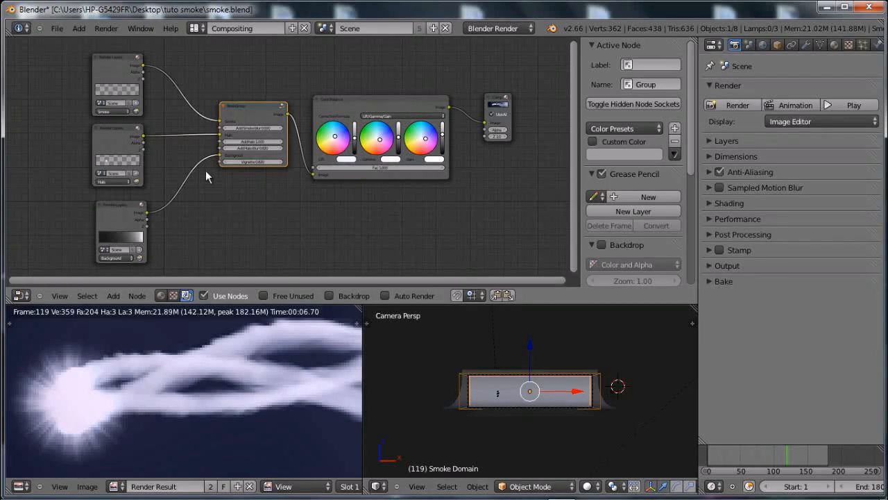
click(106, 29)
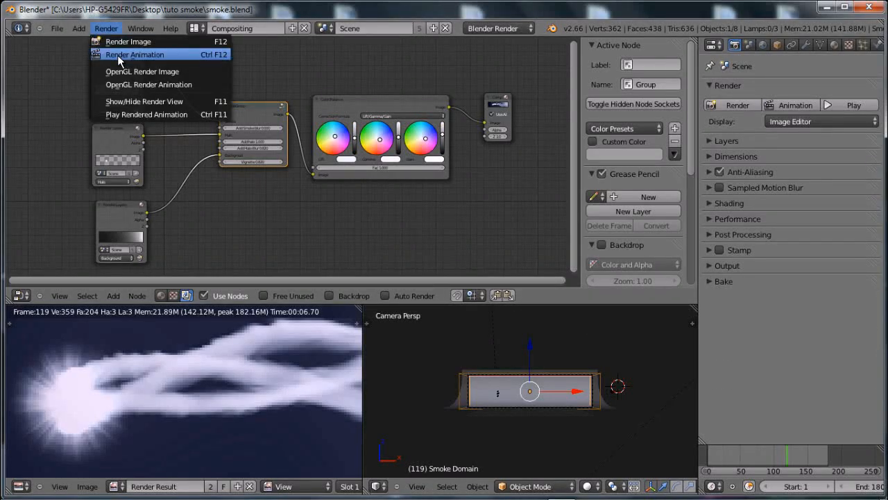